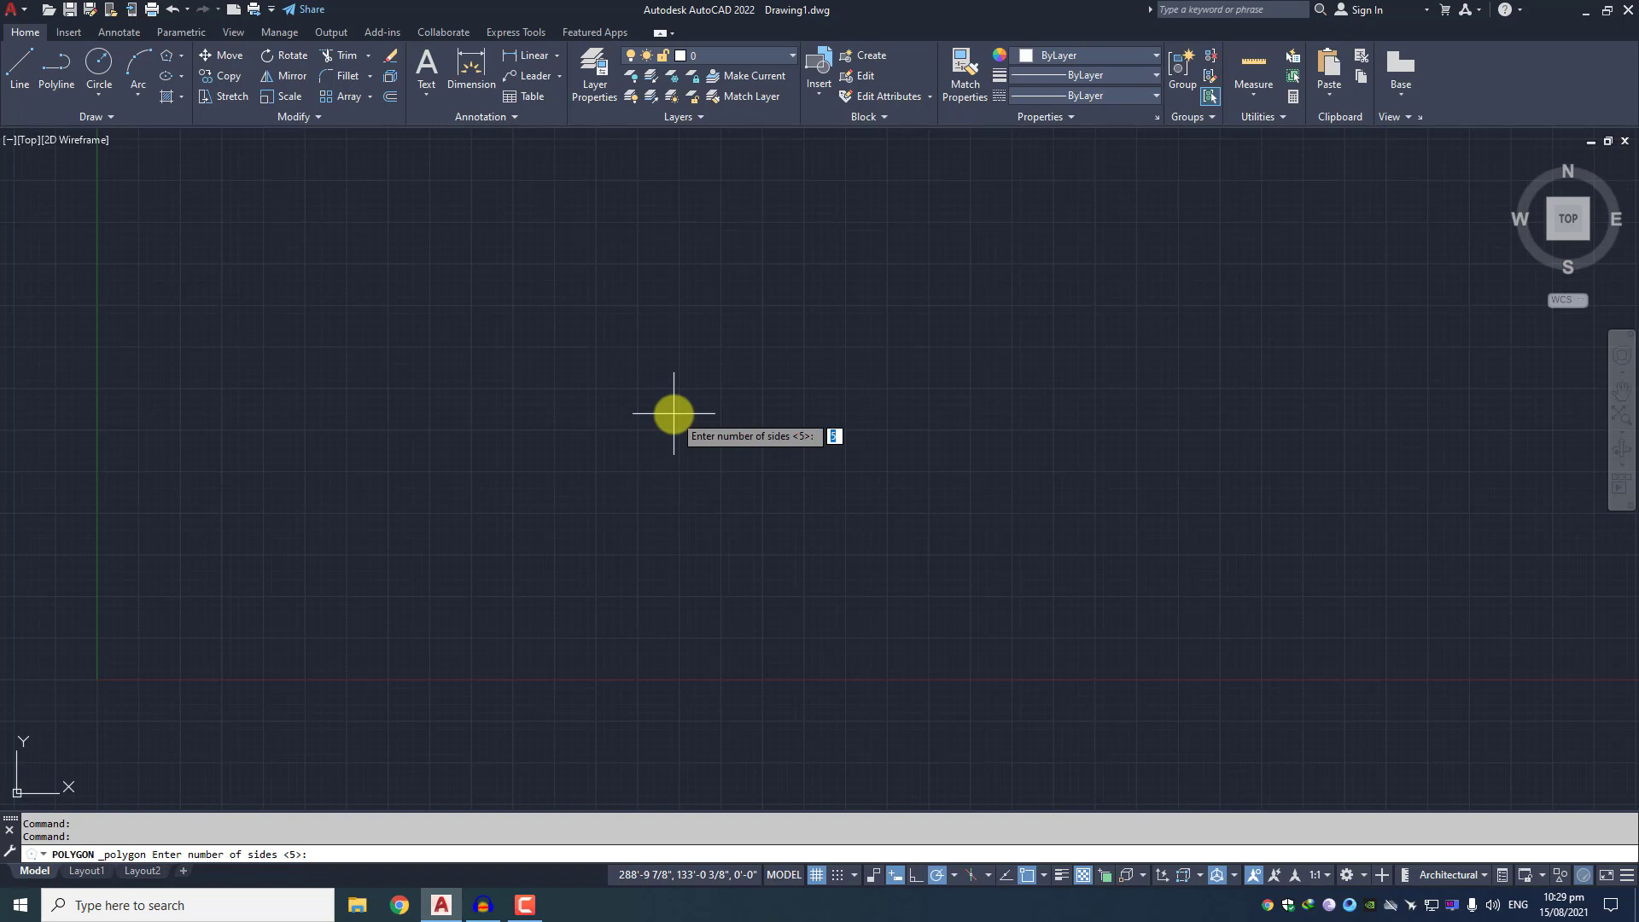
Draw a five-sided polygon inscribed in a circle of 40' radius, with Ortho on to keep its base horizontal
key("Return")
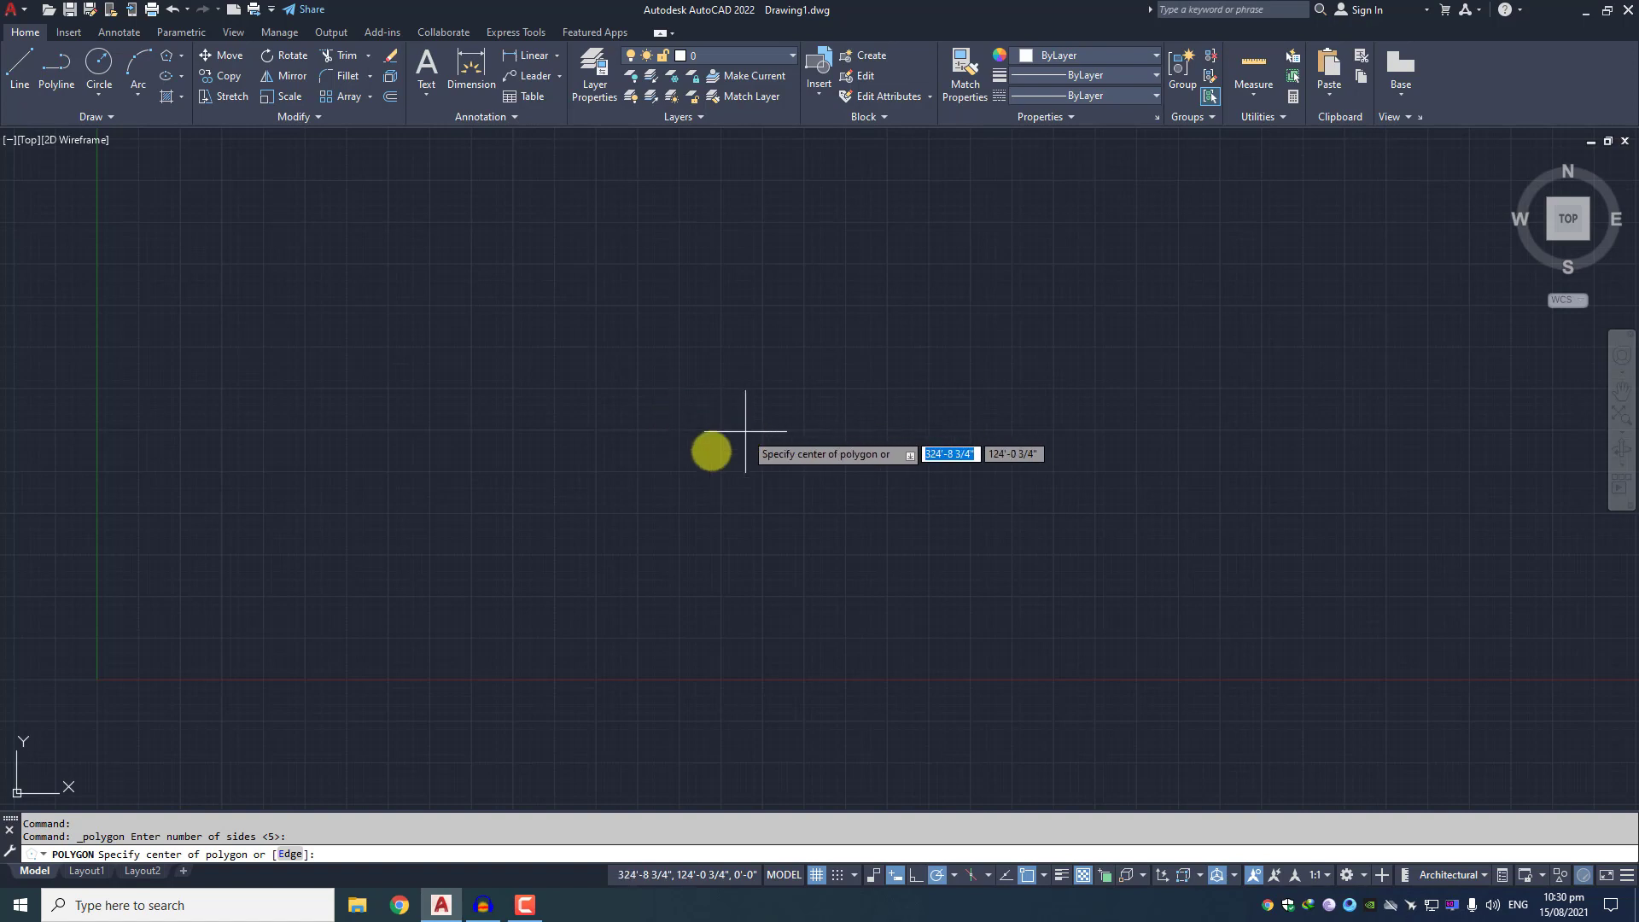
left_click(624, 386)
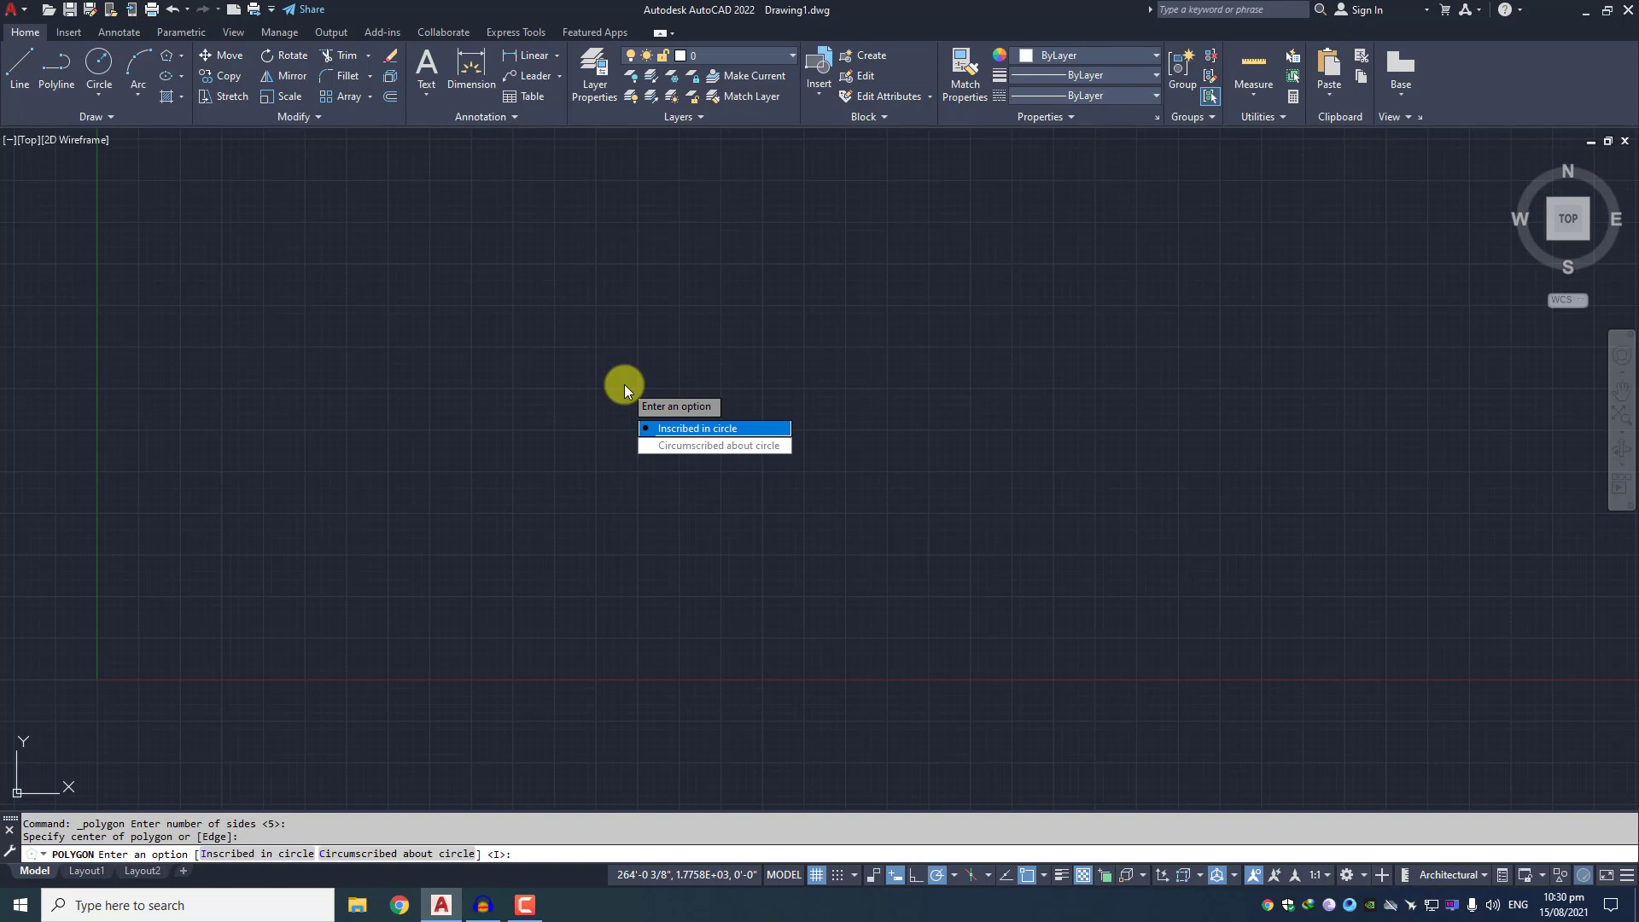
left_click(690, 428)
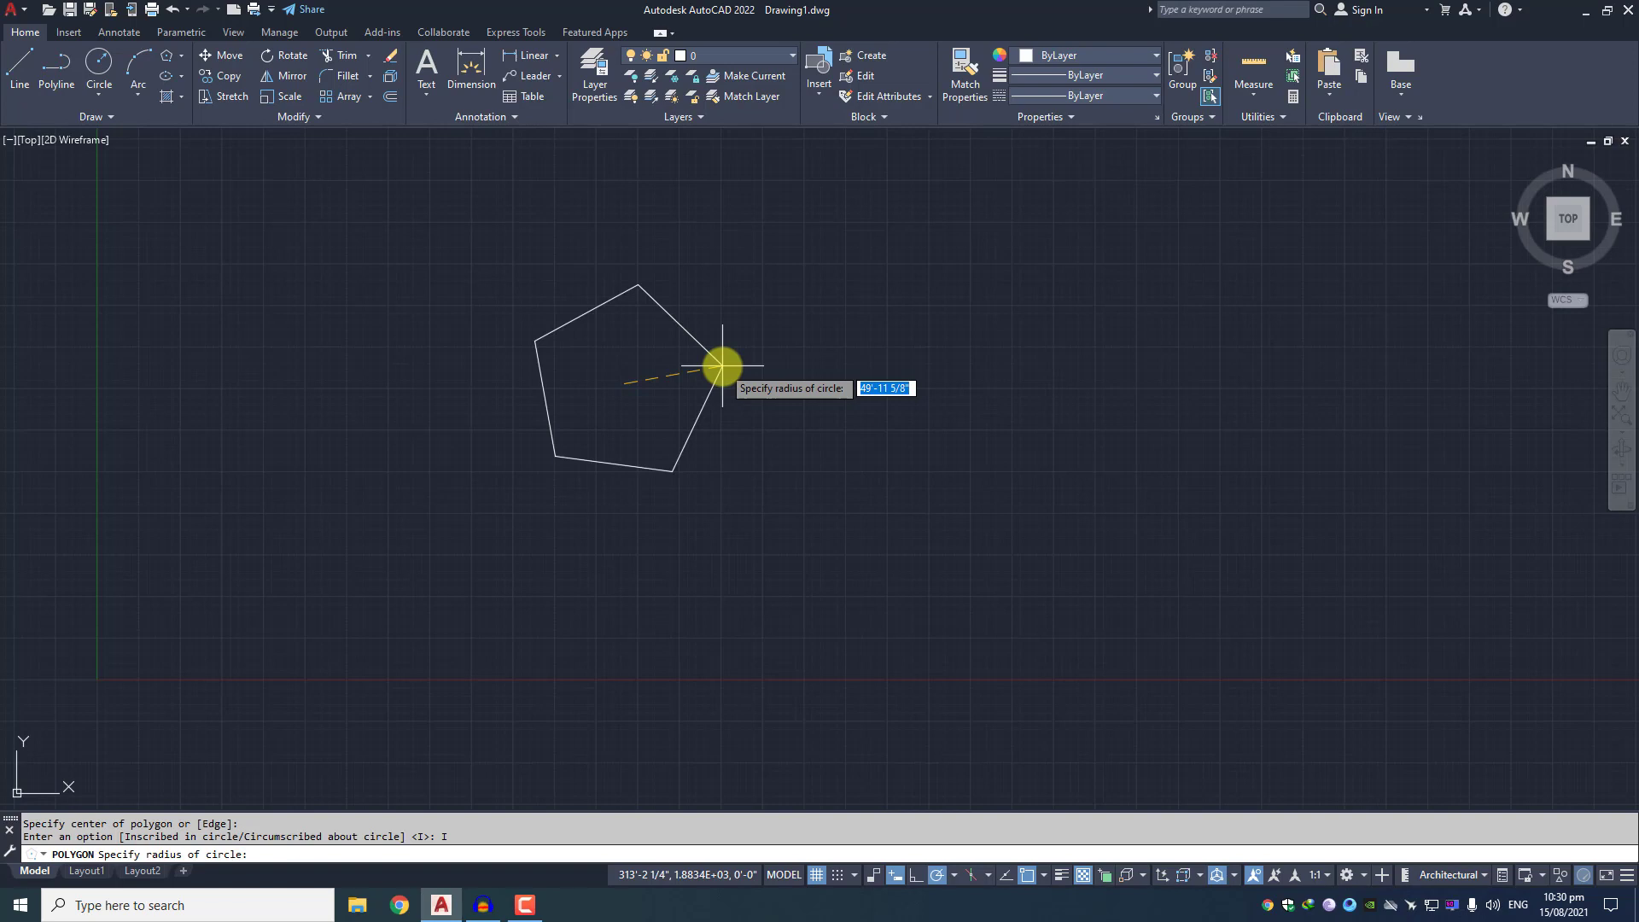
scroll(702, 358, "up", 1)
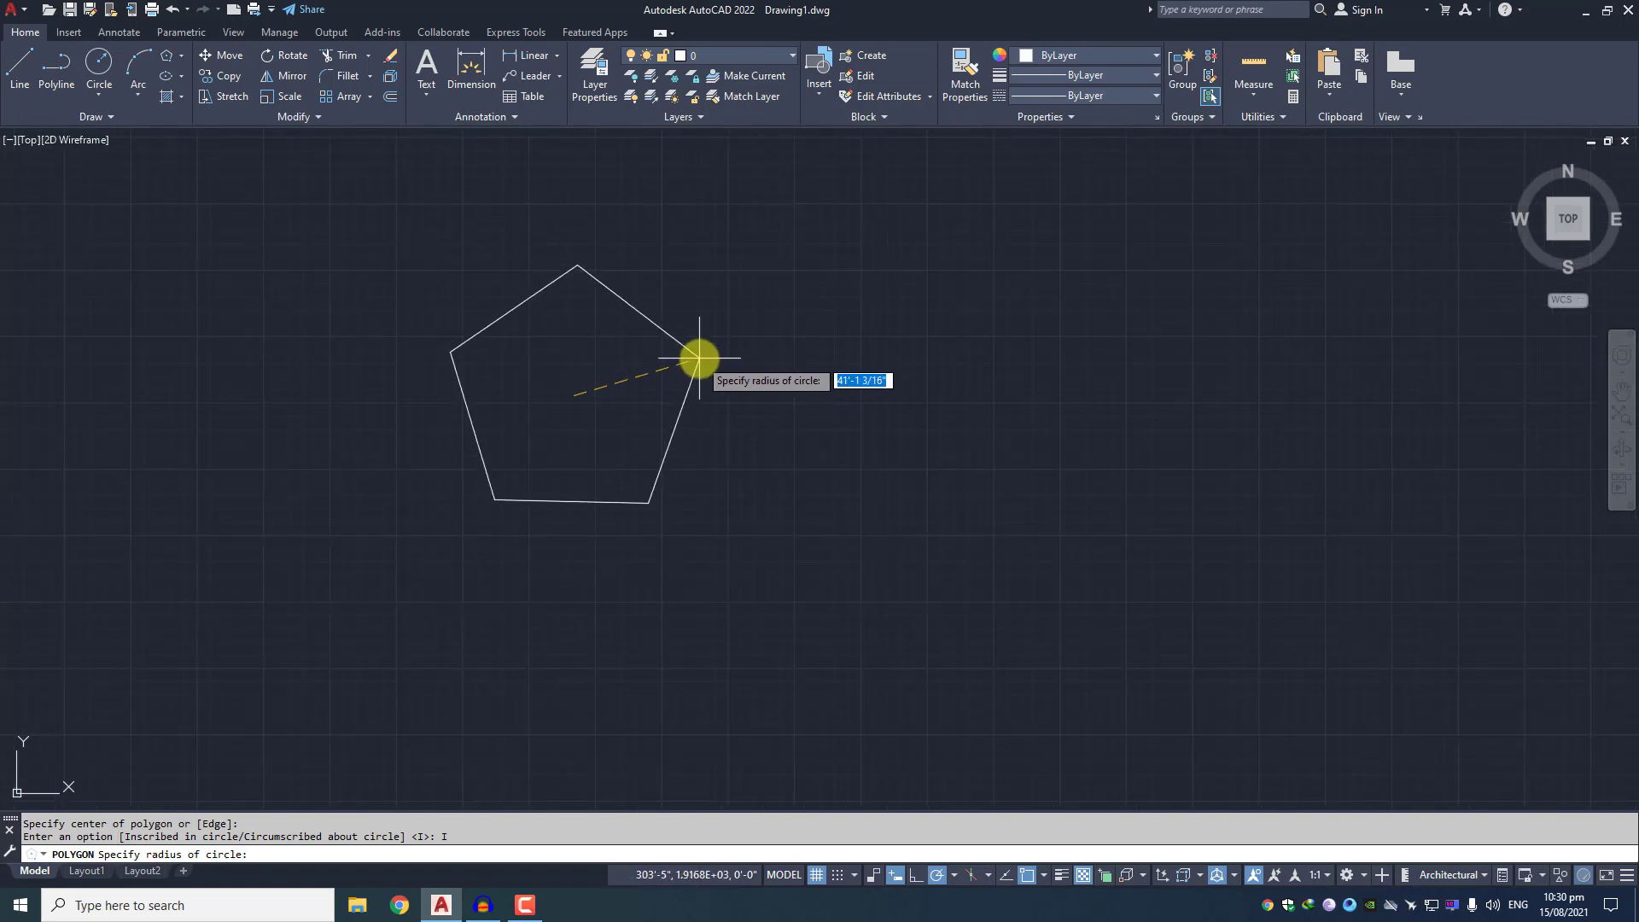
left_click(916, 875)
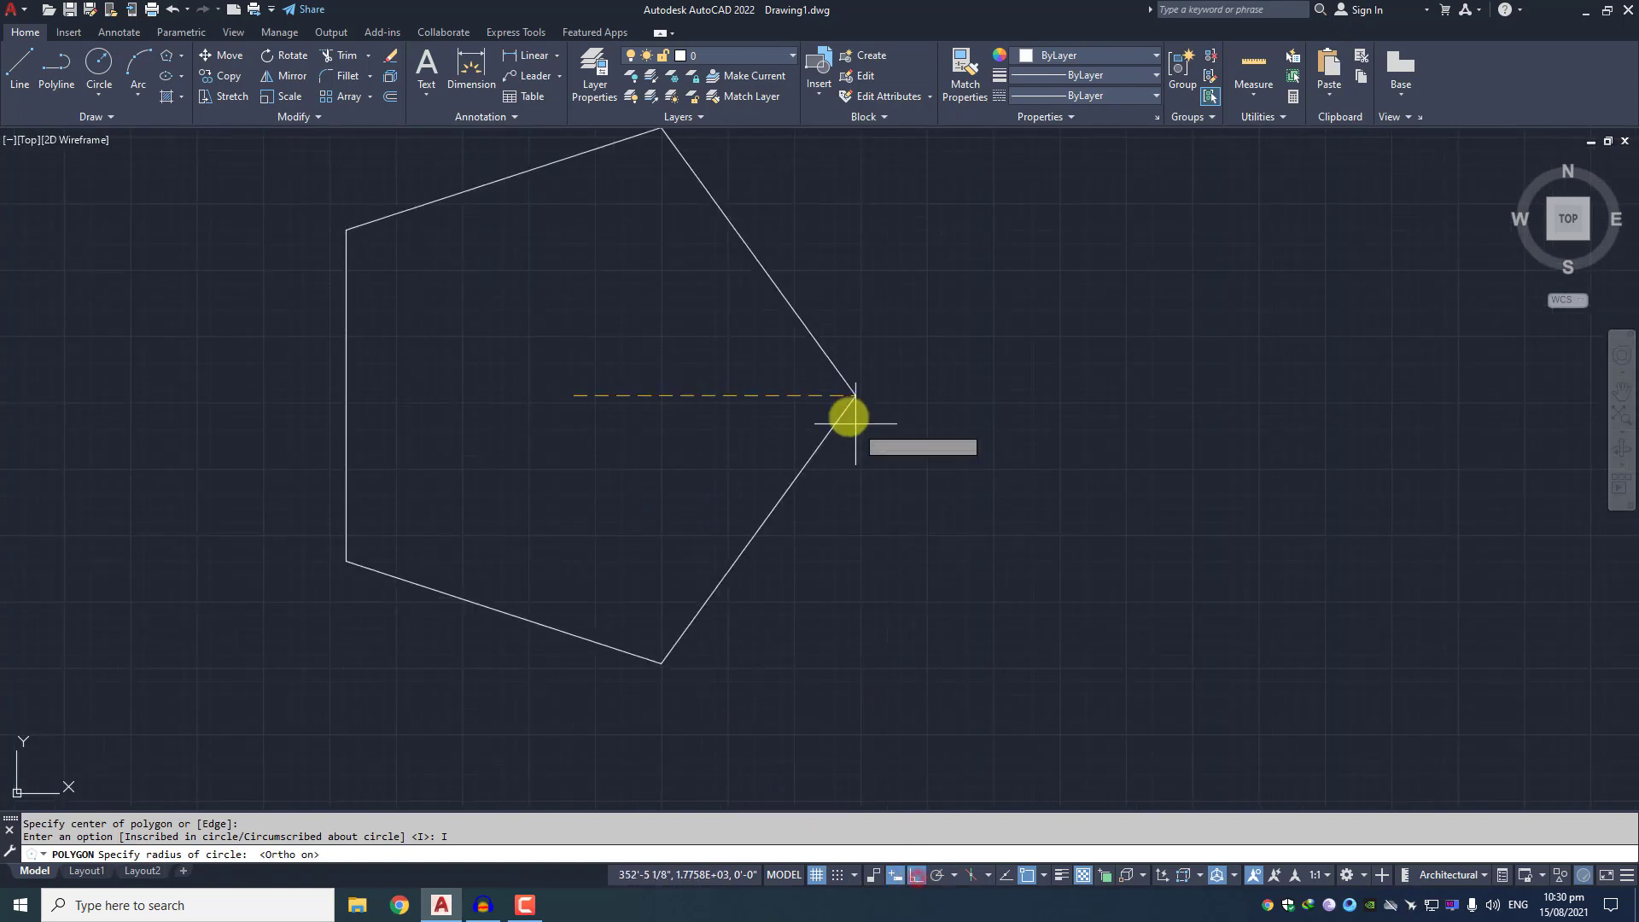
type("40")
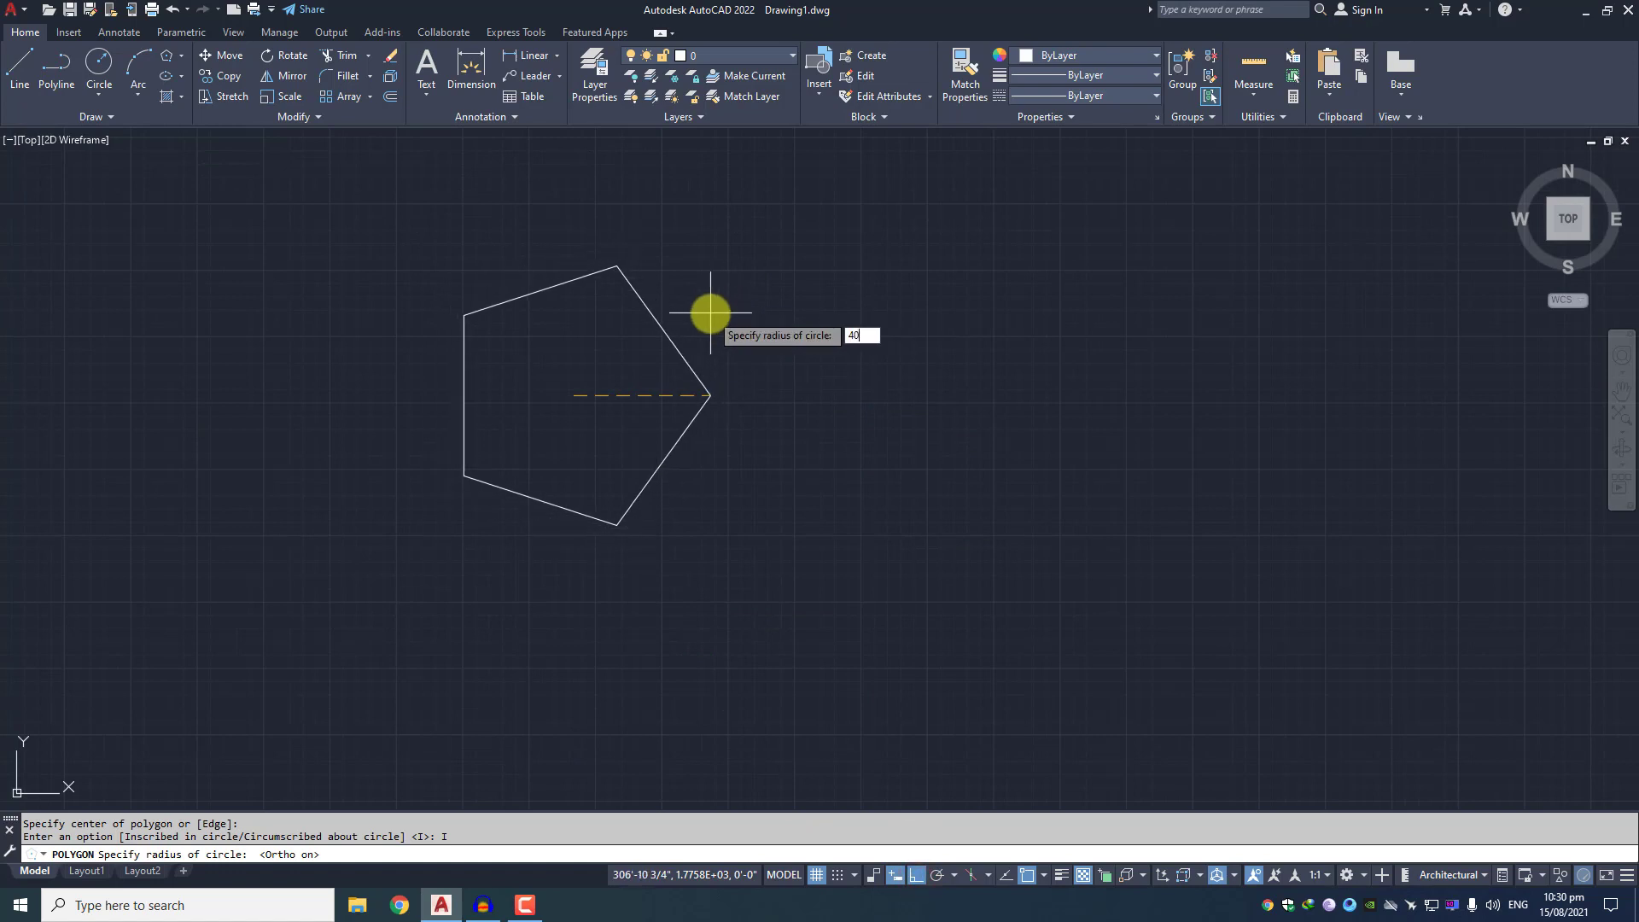
key("Return")
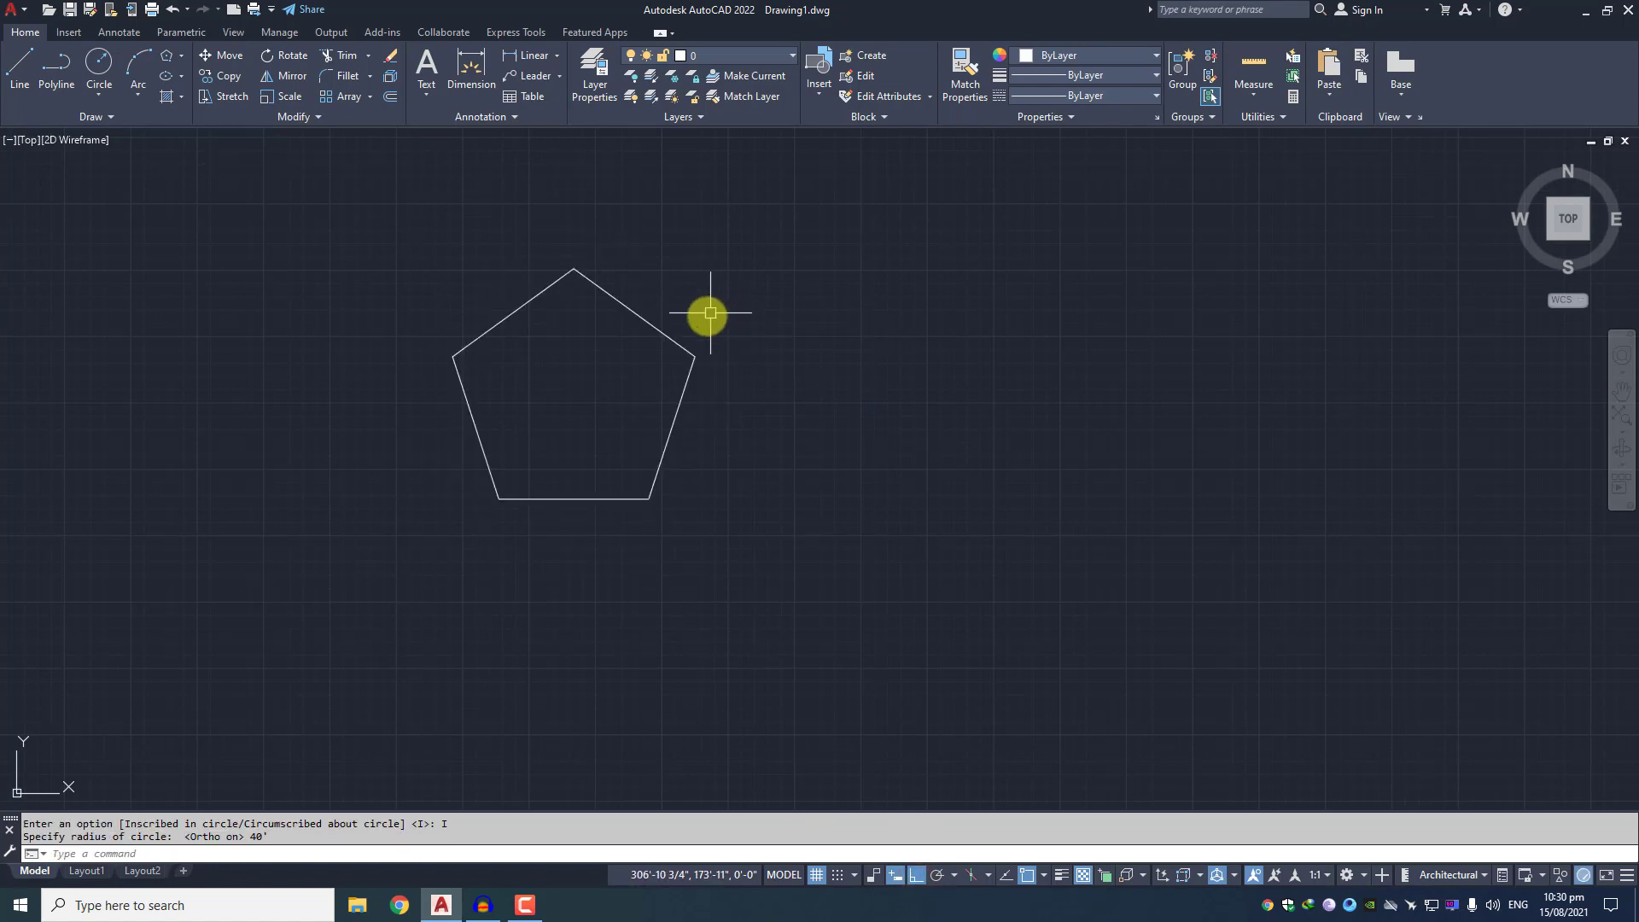
Draw a circle of 40' radius centred on the pentagon so it passes through the pentagon's corners
mouse_move(577, 388)
middle_mouse_down()
mouse_move(630, 379)
mouse_move(706, 465)
middle_mouse_up()
left_click(730, 474)
left_click(696, 470)
scroll(706, 464, "up", 2)
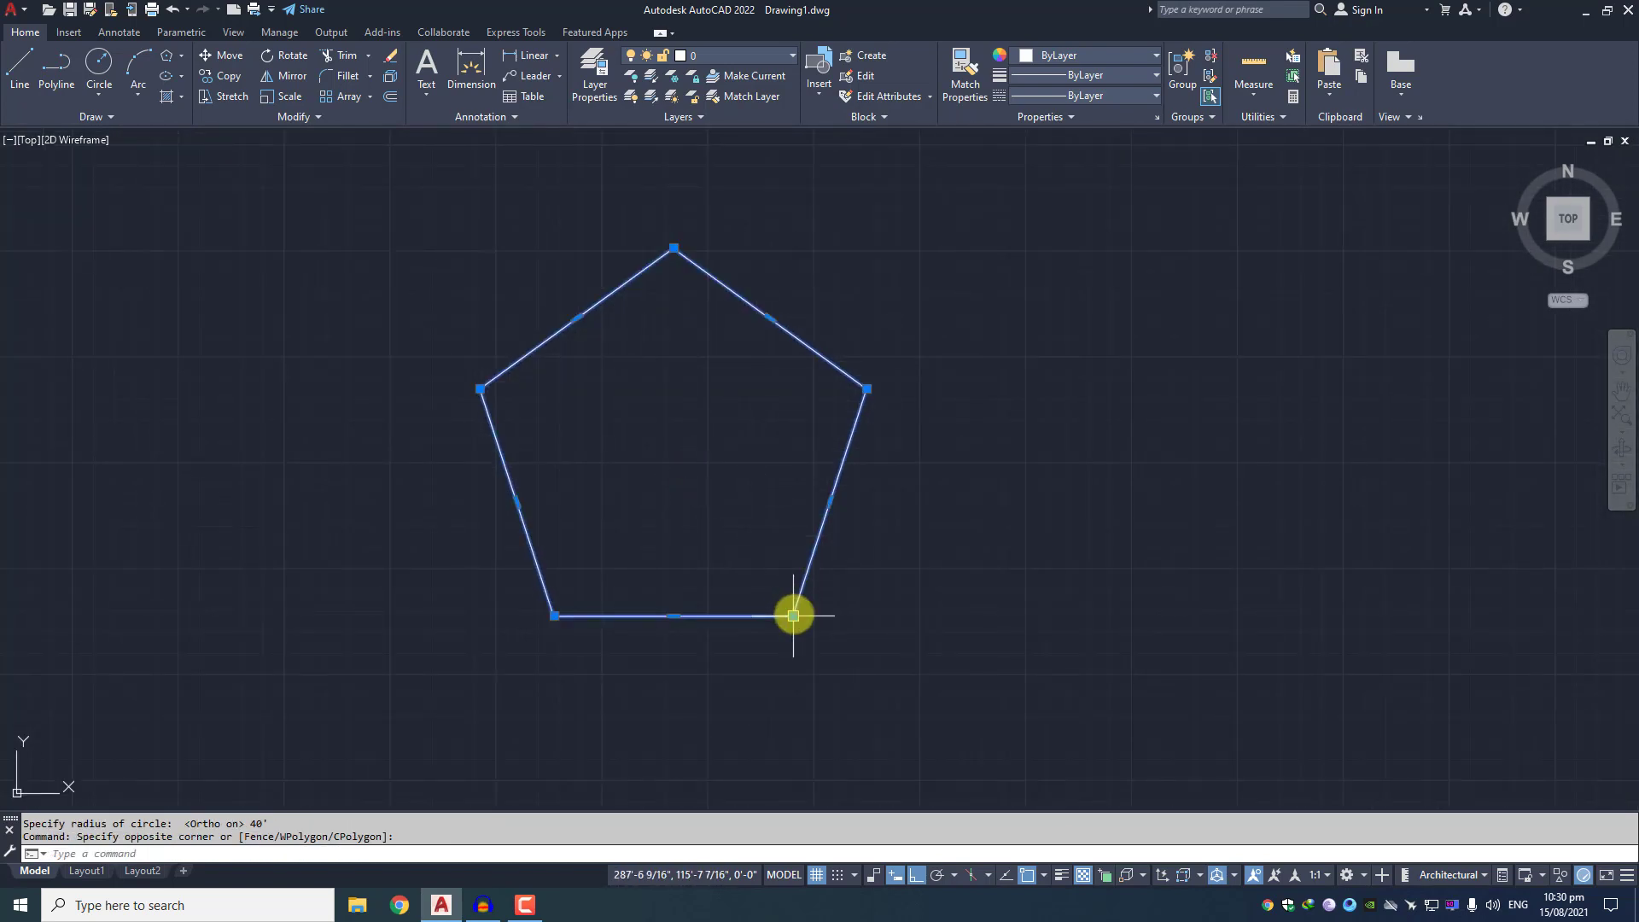
mouse_move(793, 616)
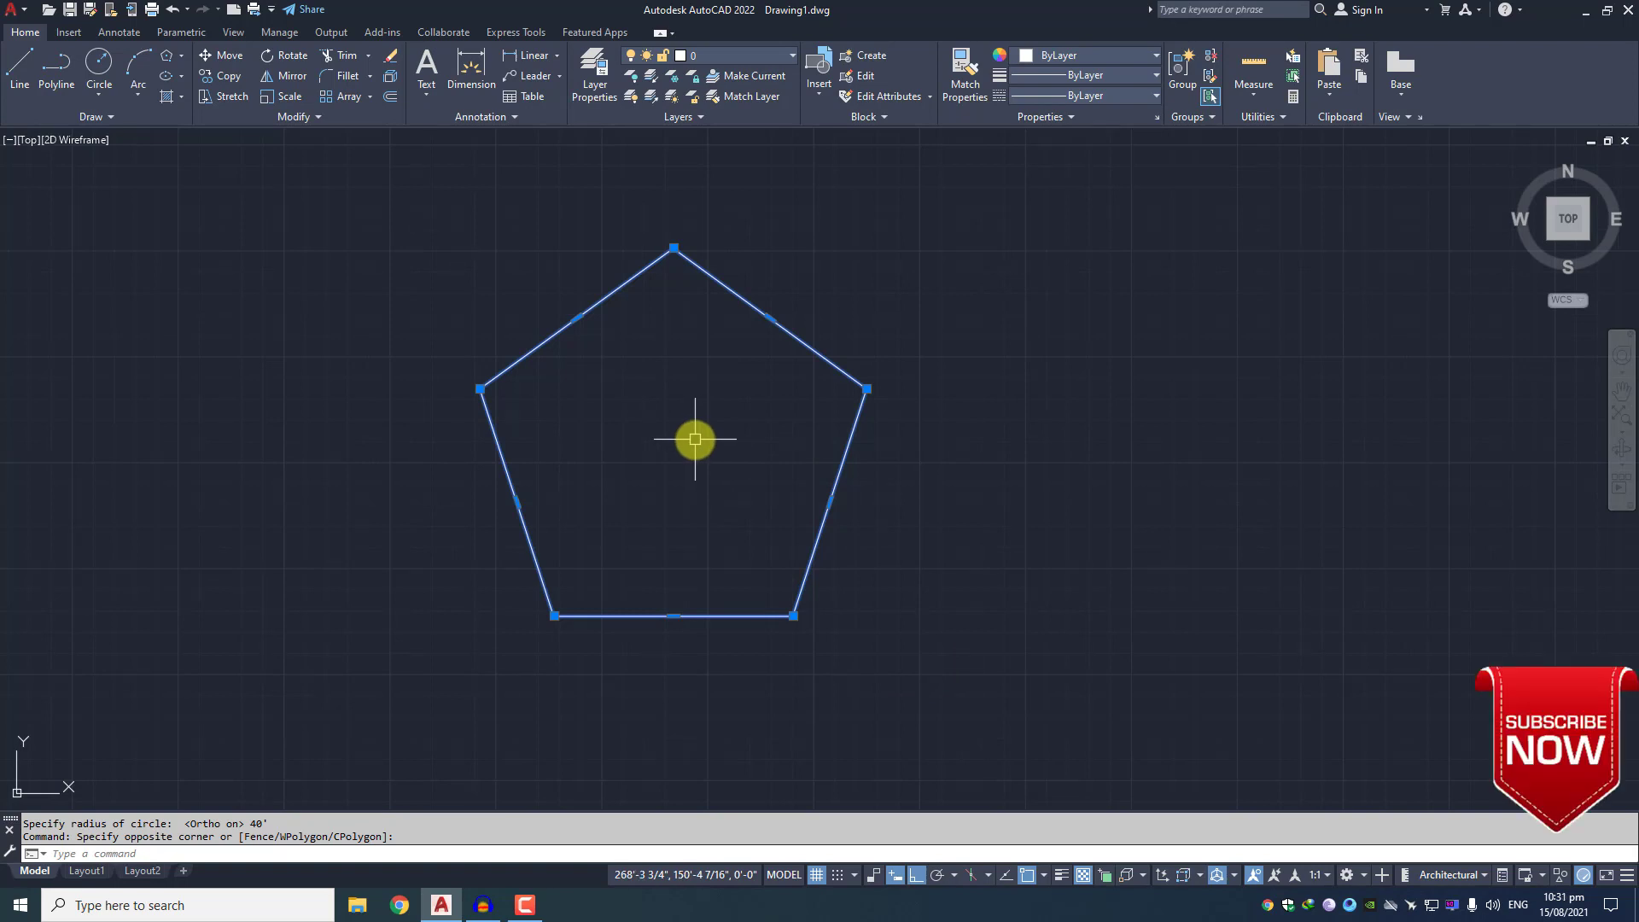
type("c")
key("Return")
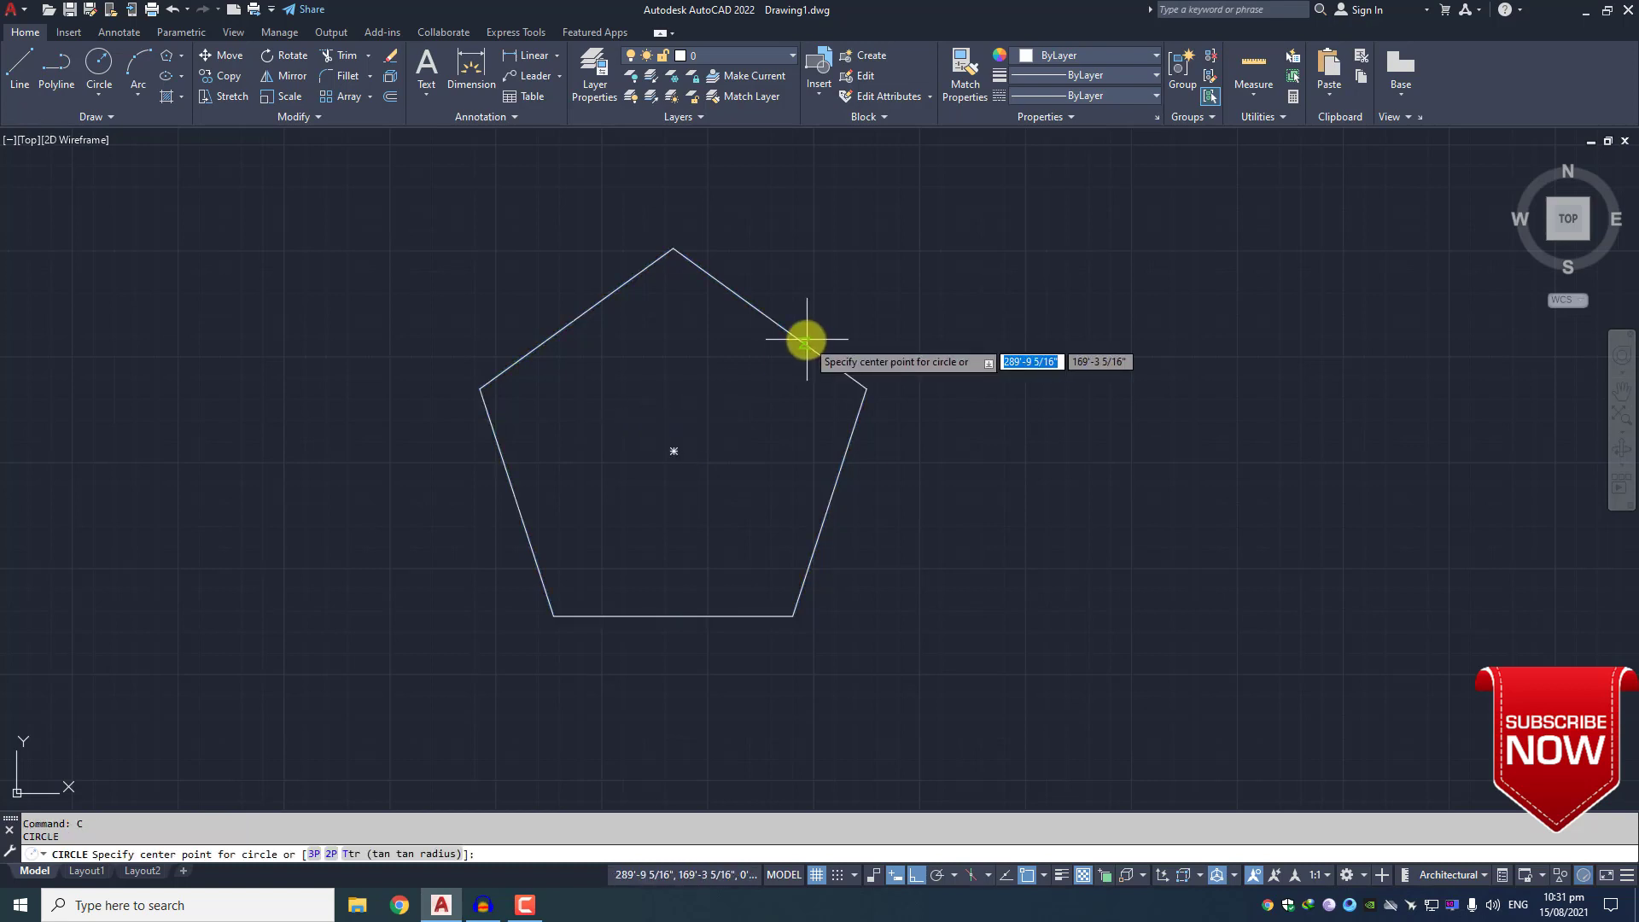
left_click(673, 451)
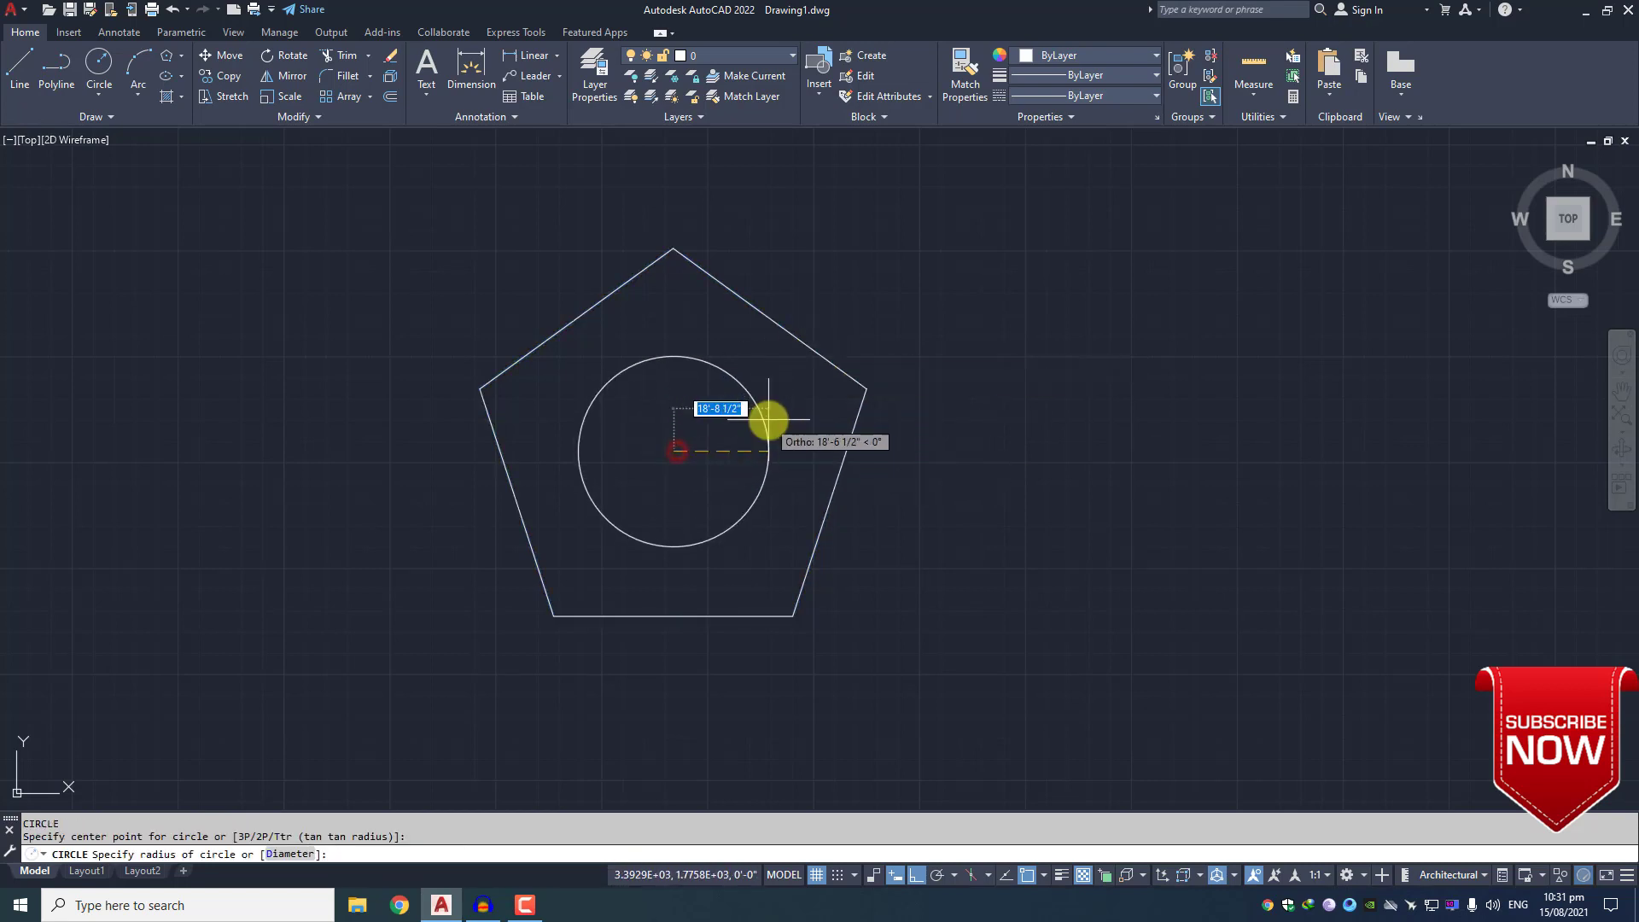
type("40")
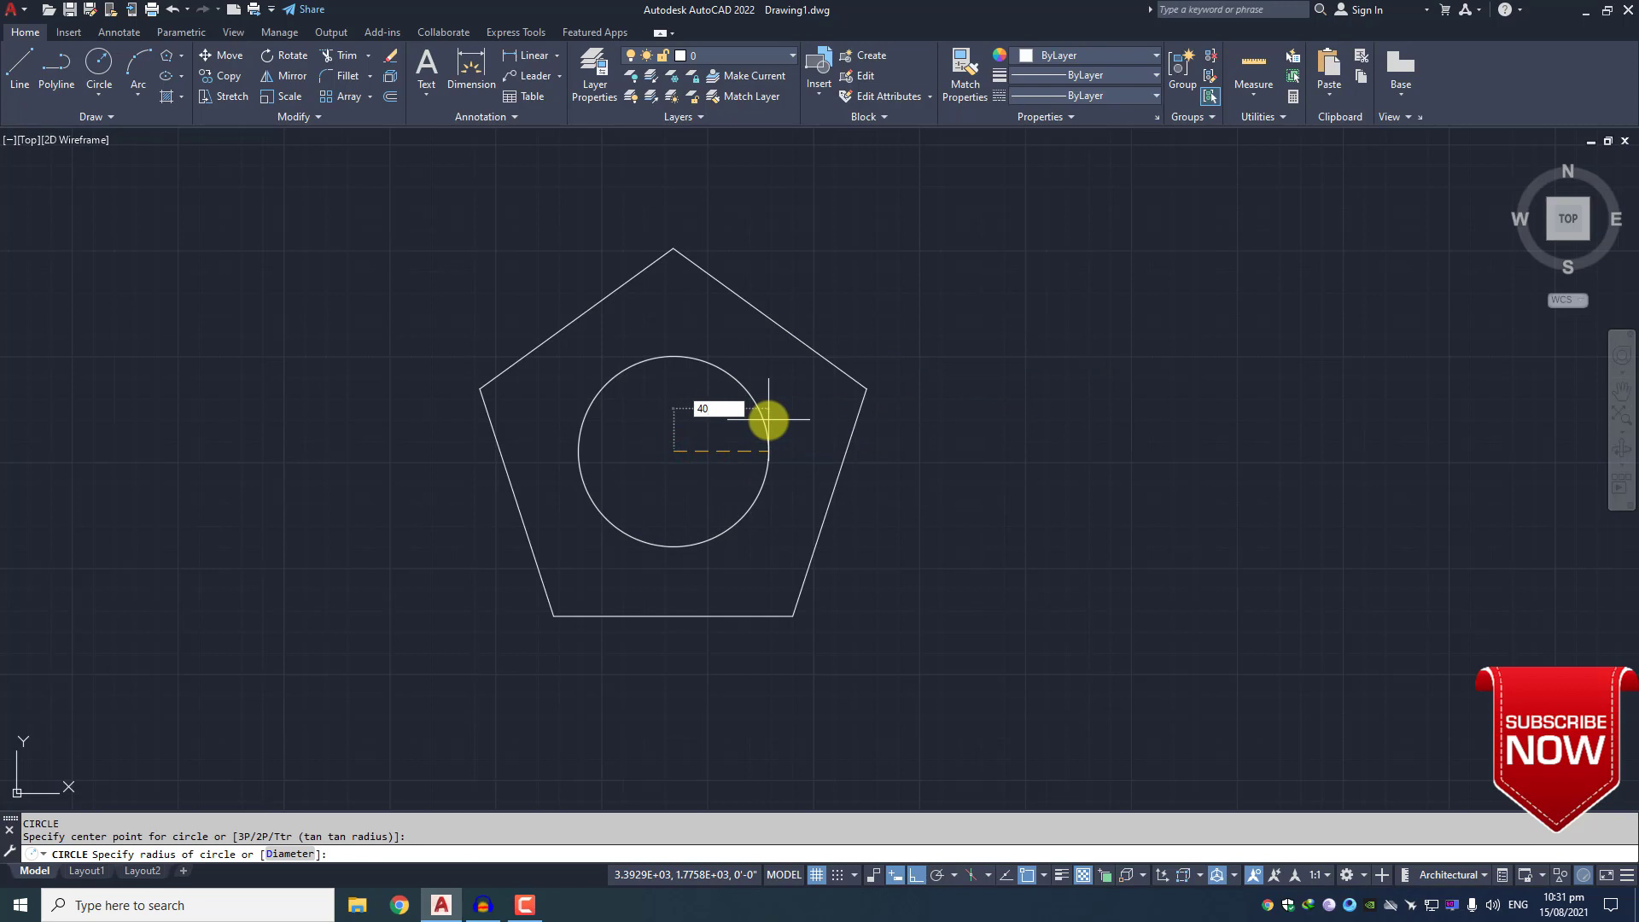
type("'")
key("Return")
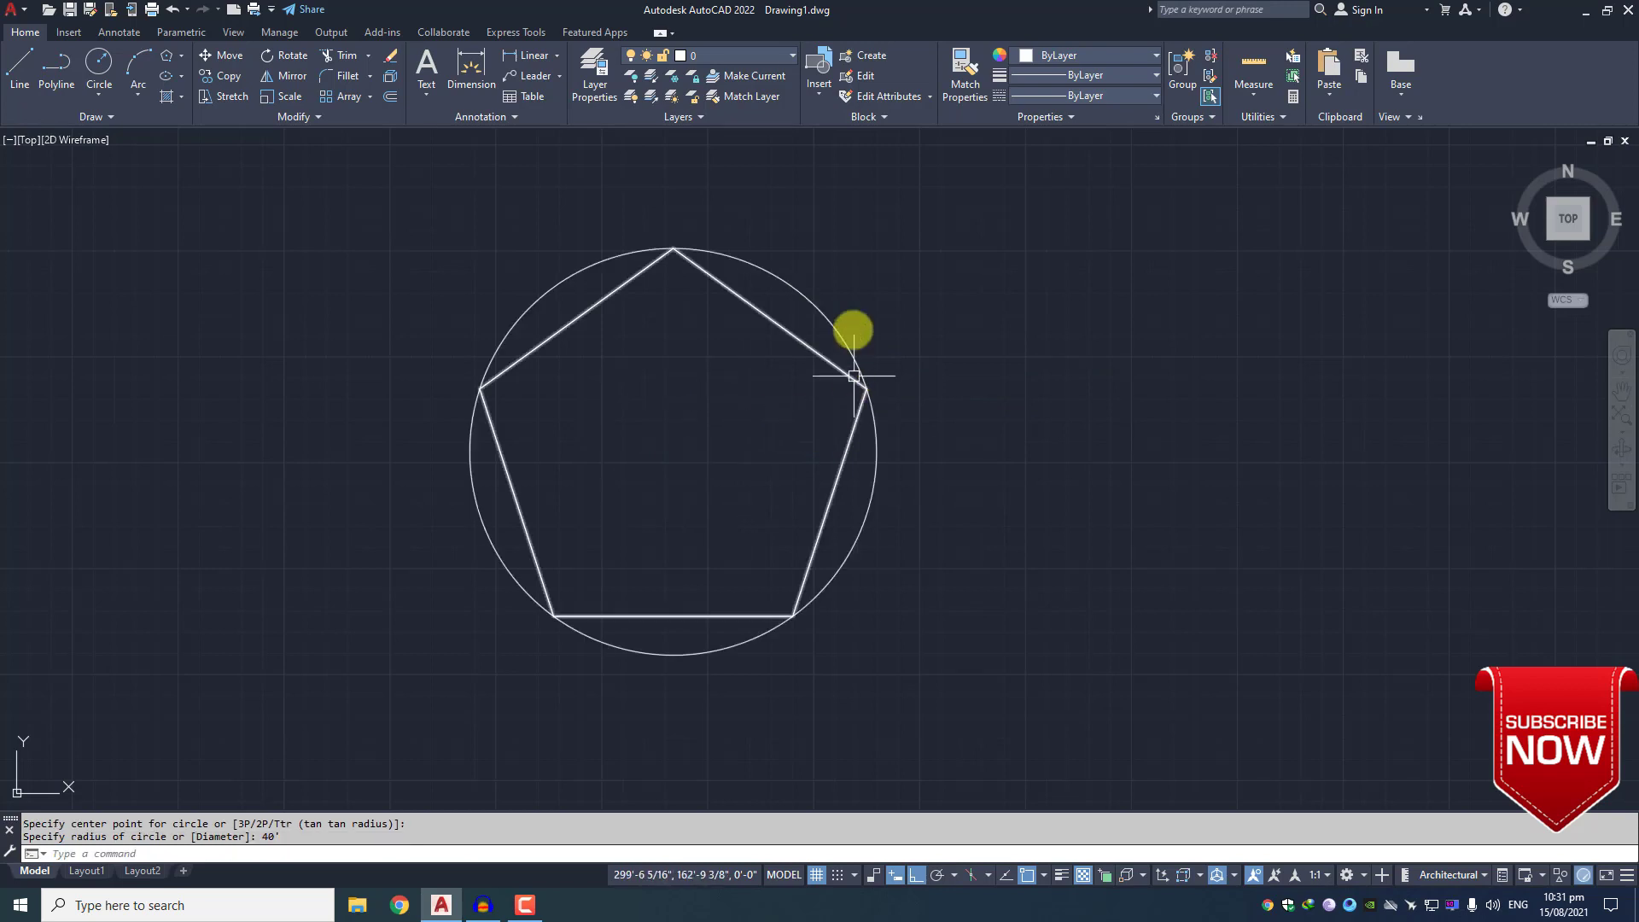
mouse_move(533, 349)
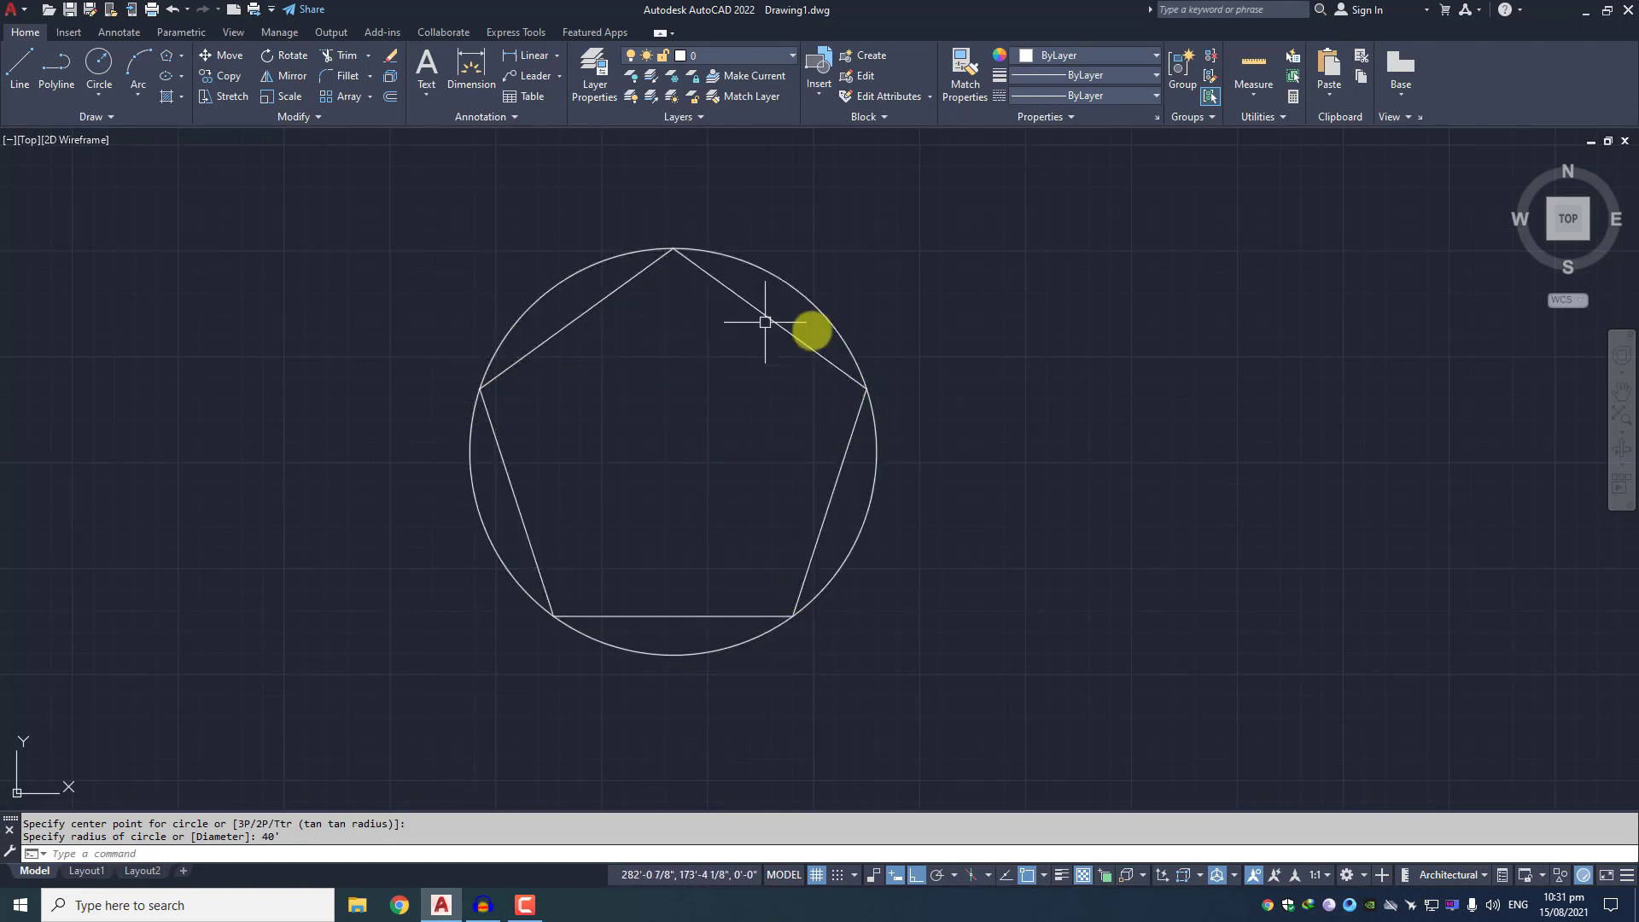
Draw a second five-sided polygon to the right of the first, circumscribed about a circle of 40' radius, with its base horizontal
mouse_move(783, 461)
middle_mouse_down()
mouse_move(646, 440)
mouse_move(384, 438)
middle_mouse_up()
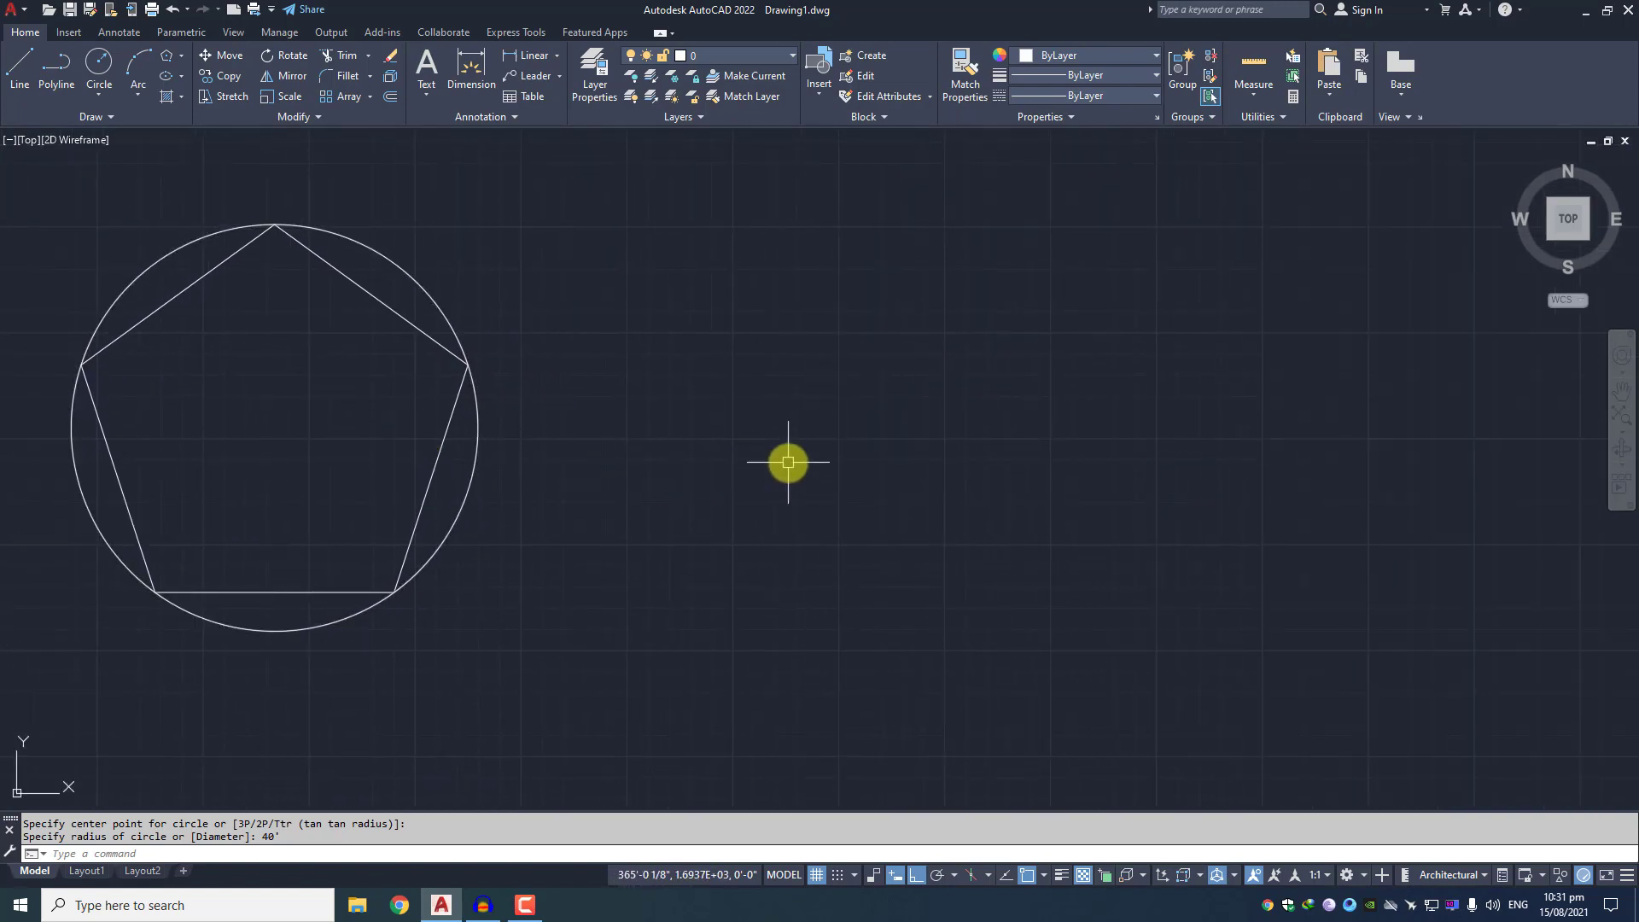
type("pol")
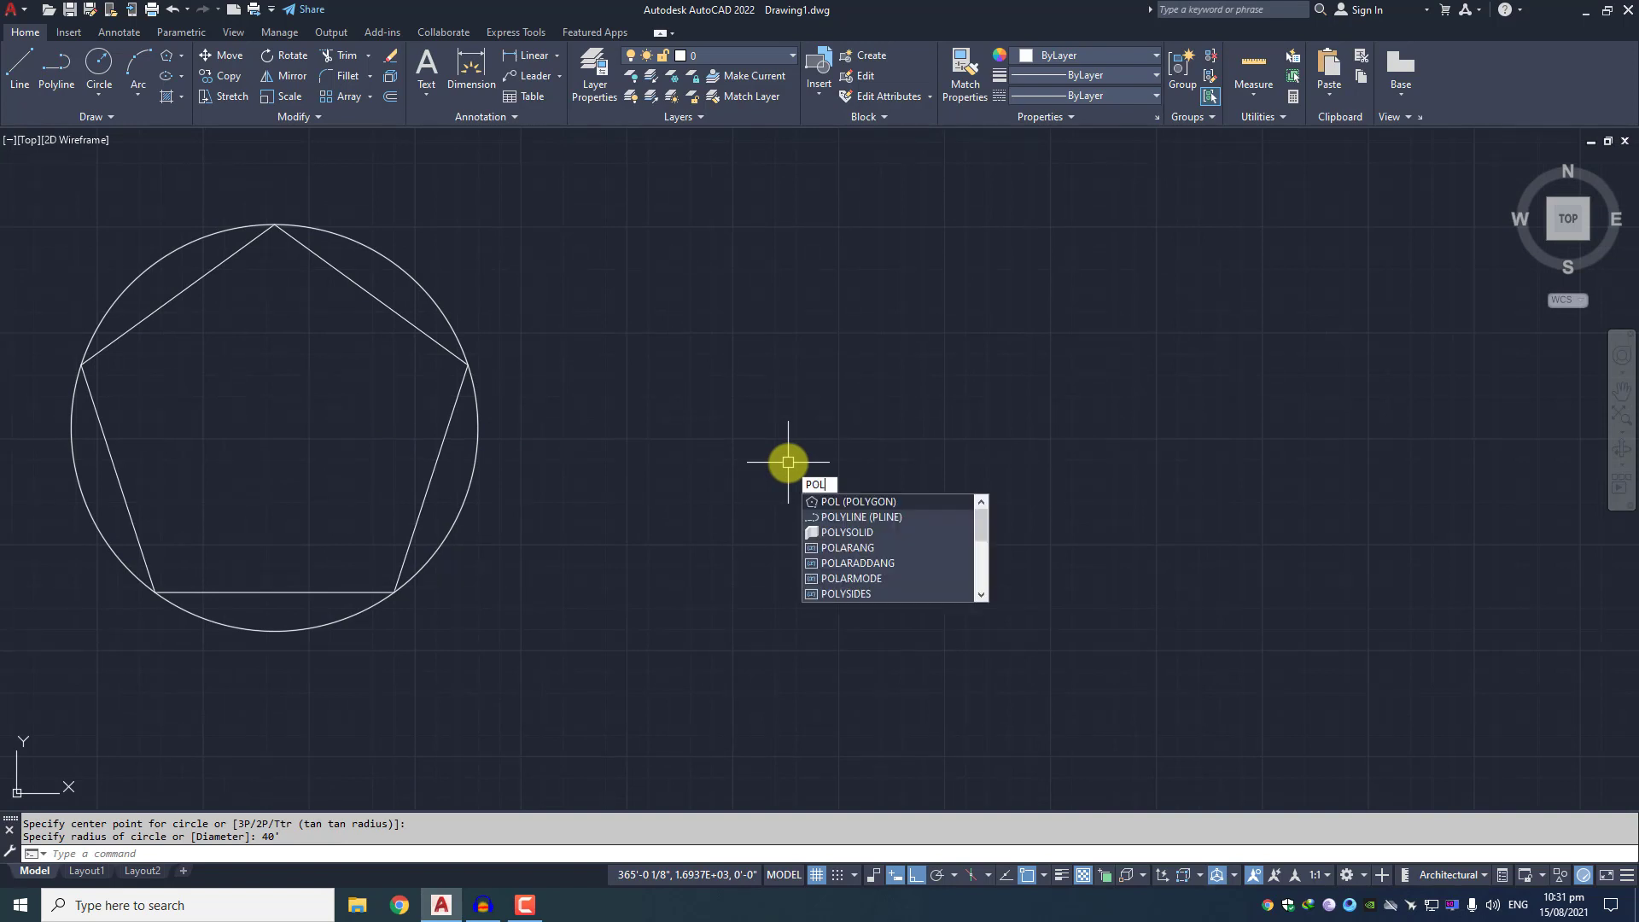
key("Return")
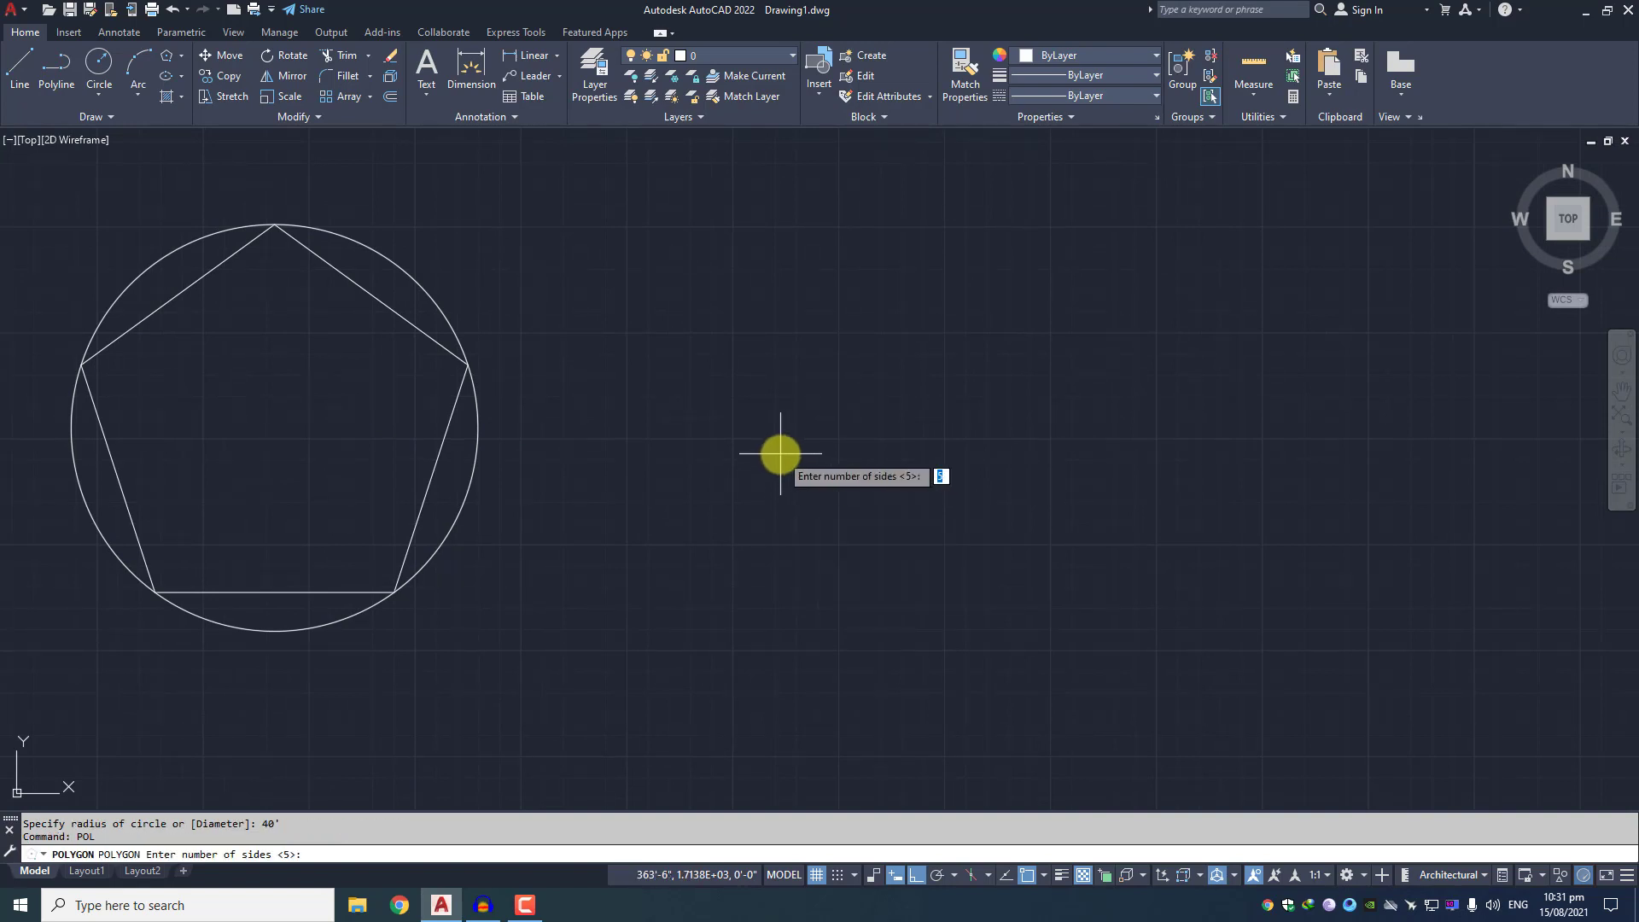
key("Return")
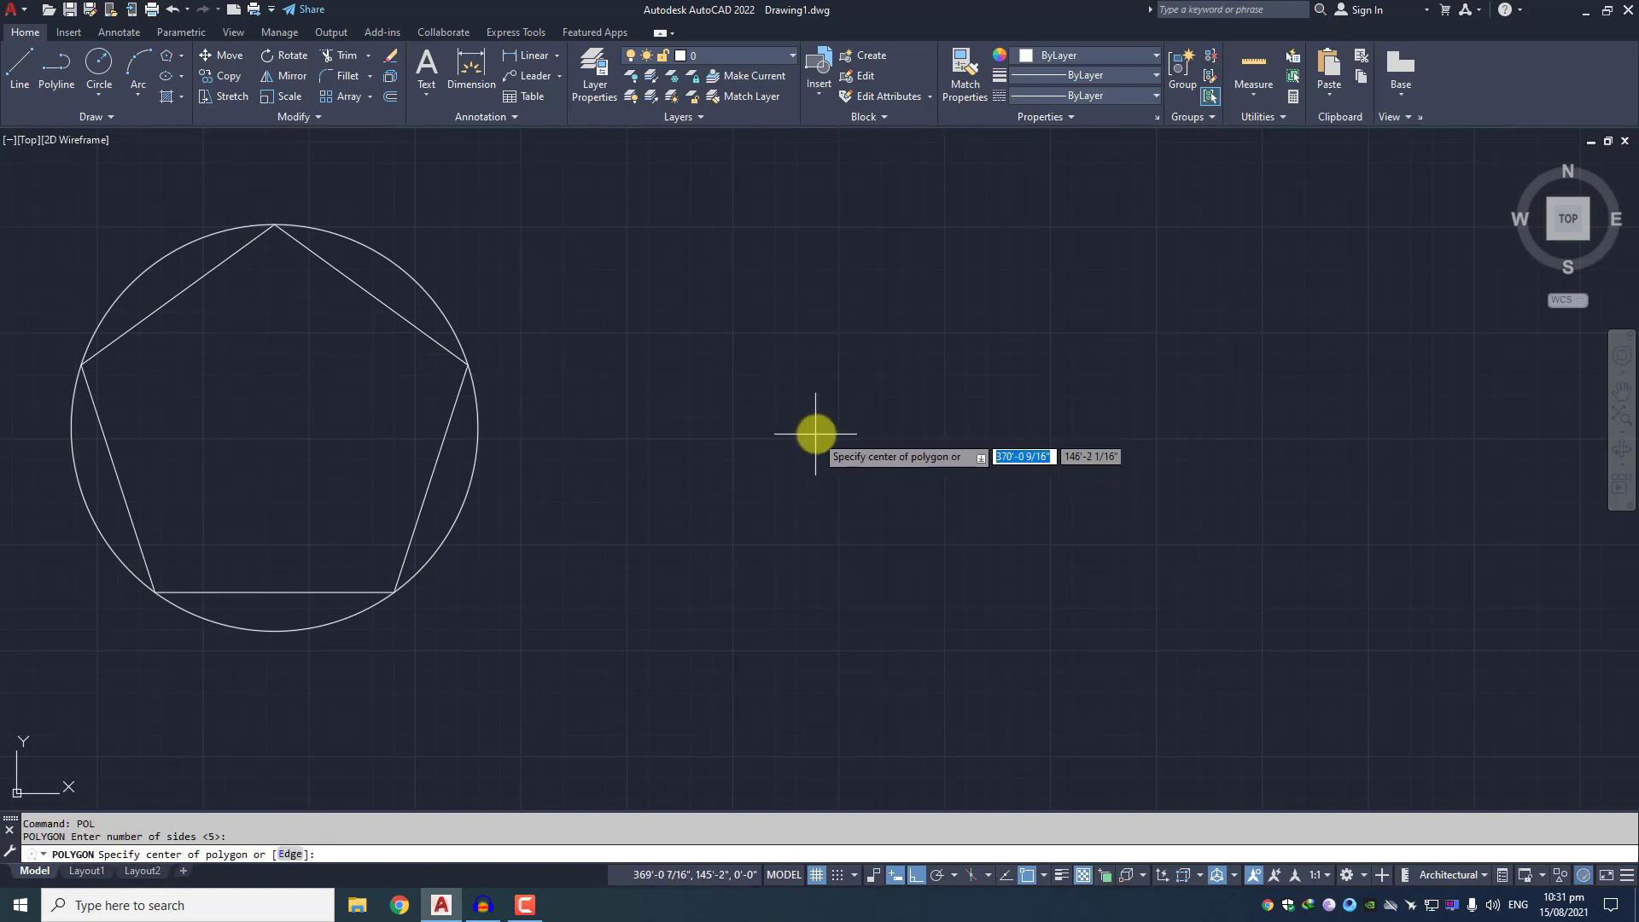
left_click(872, 411)
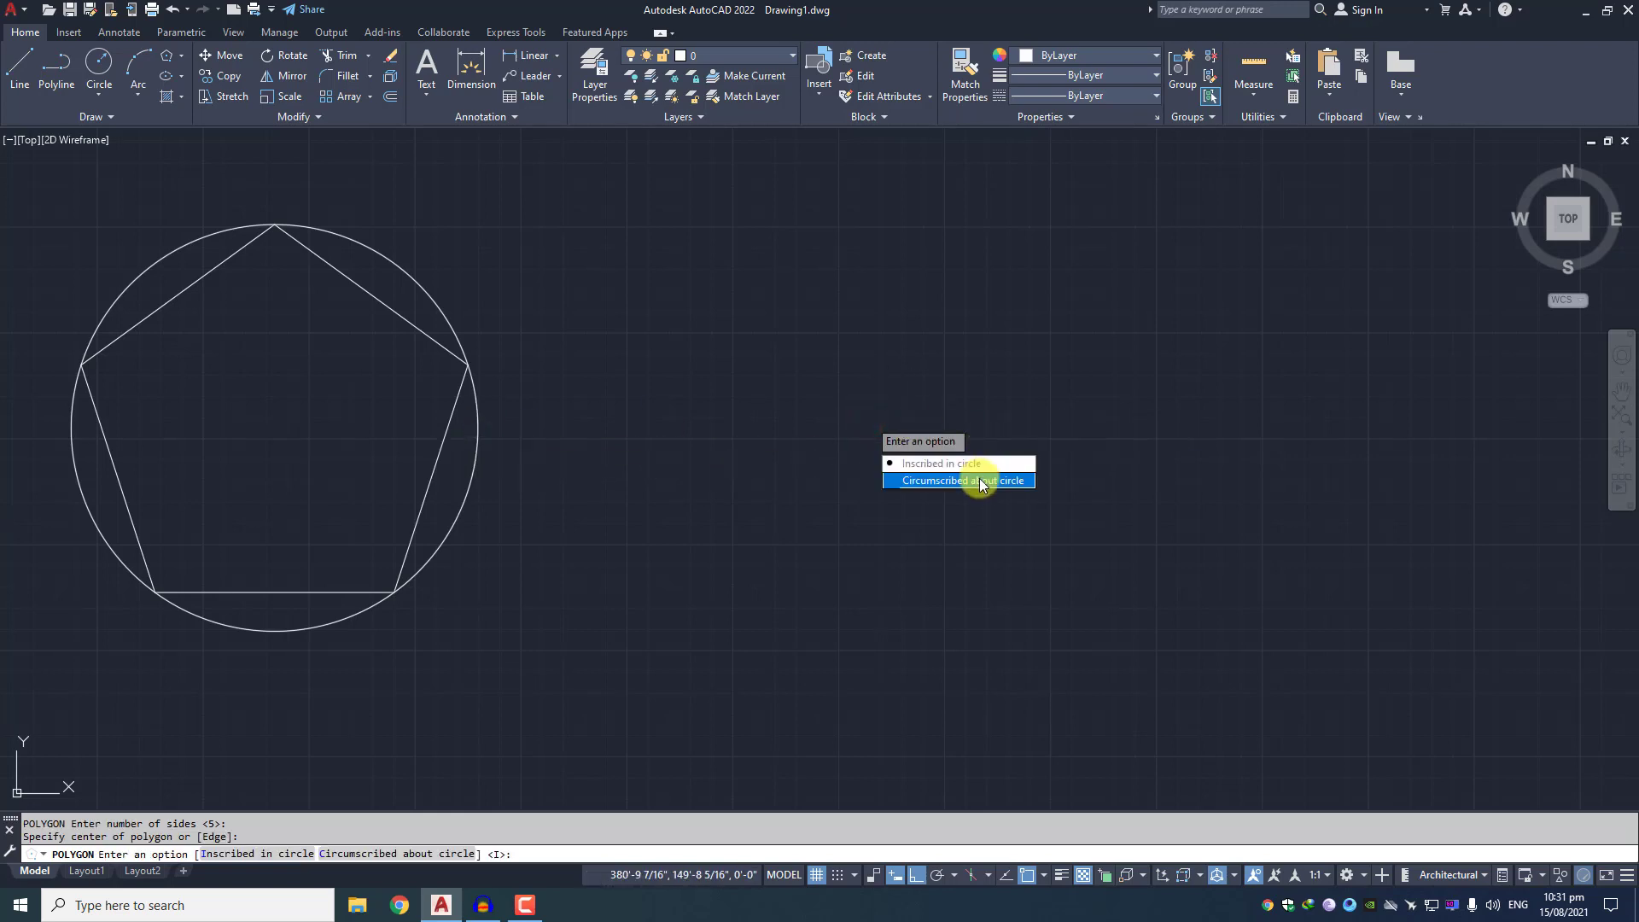
left_click(980, 481)
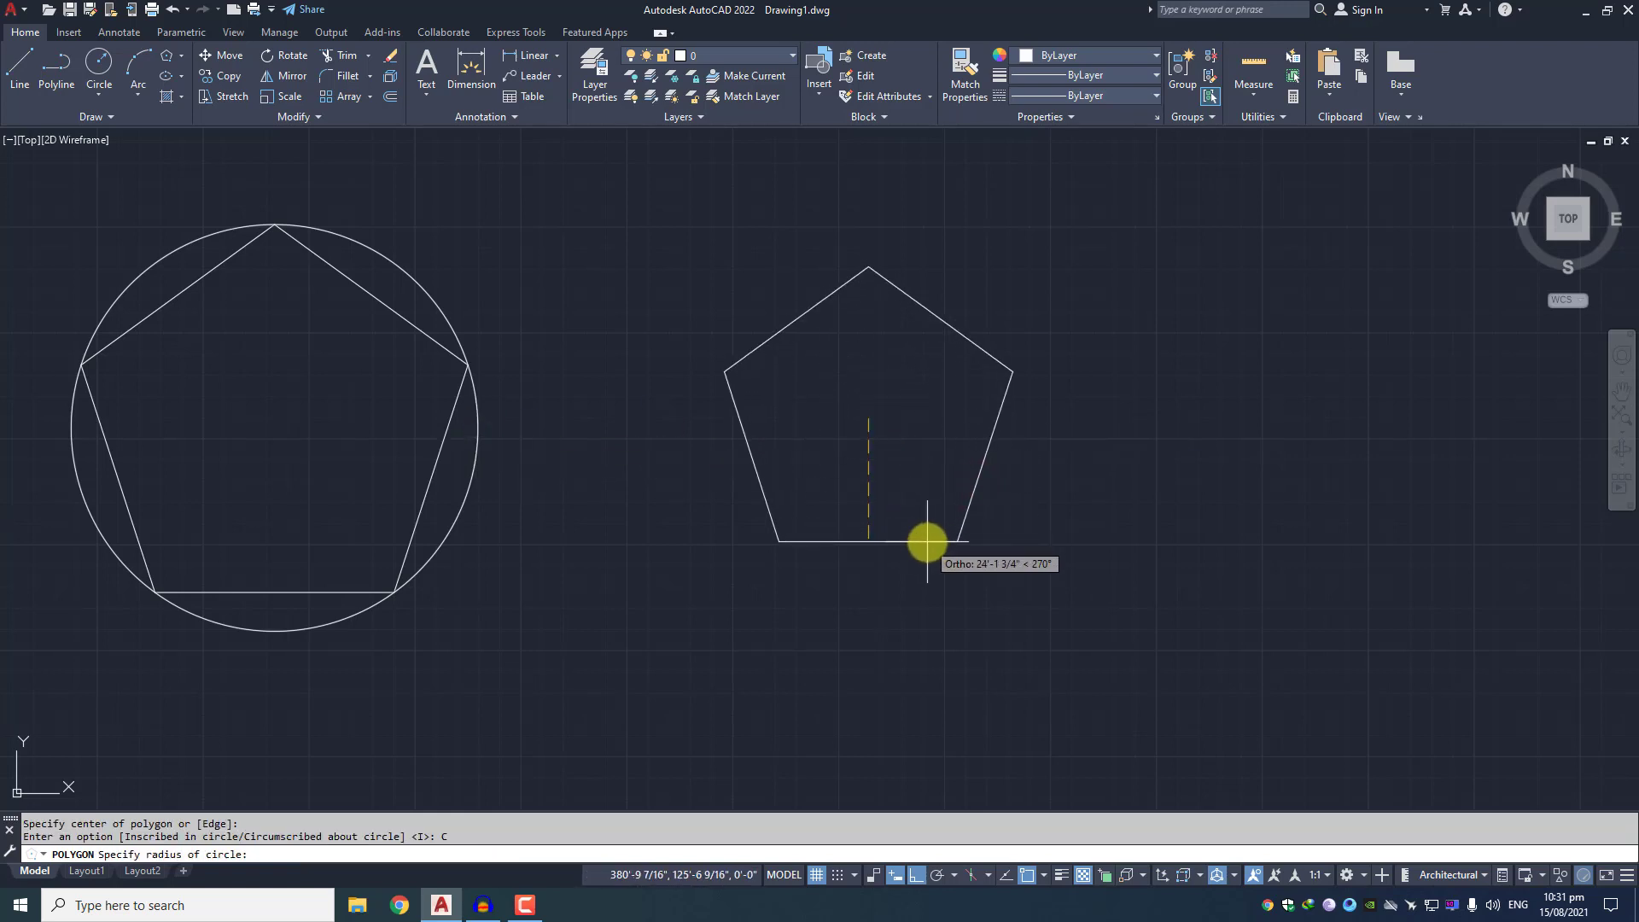
type("40")
key("Return")
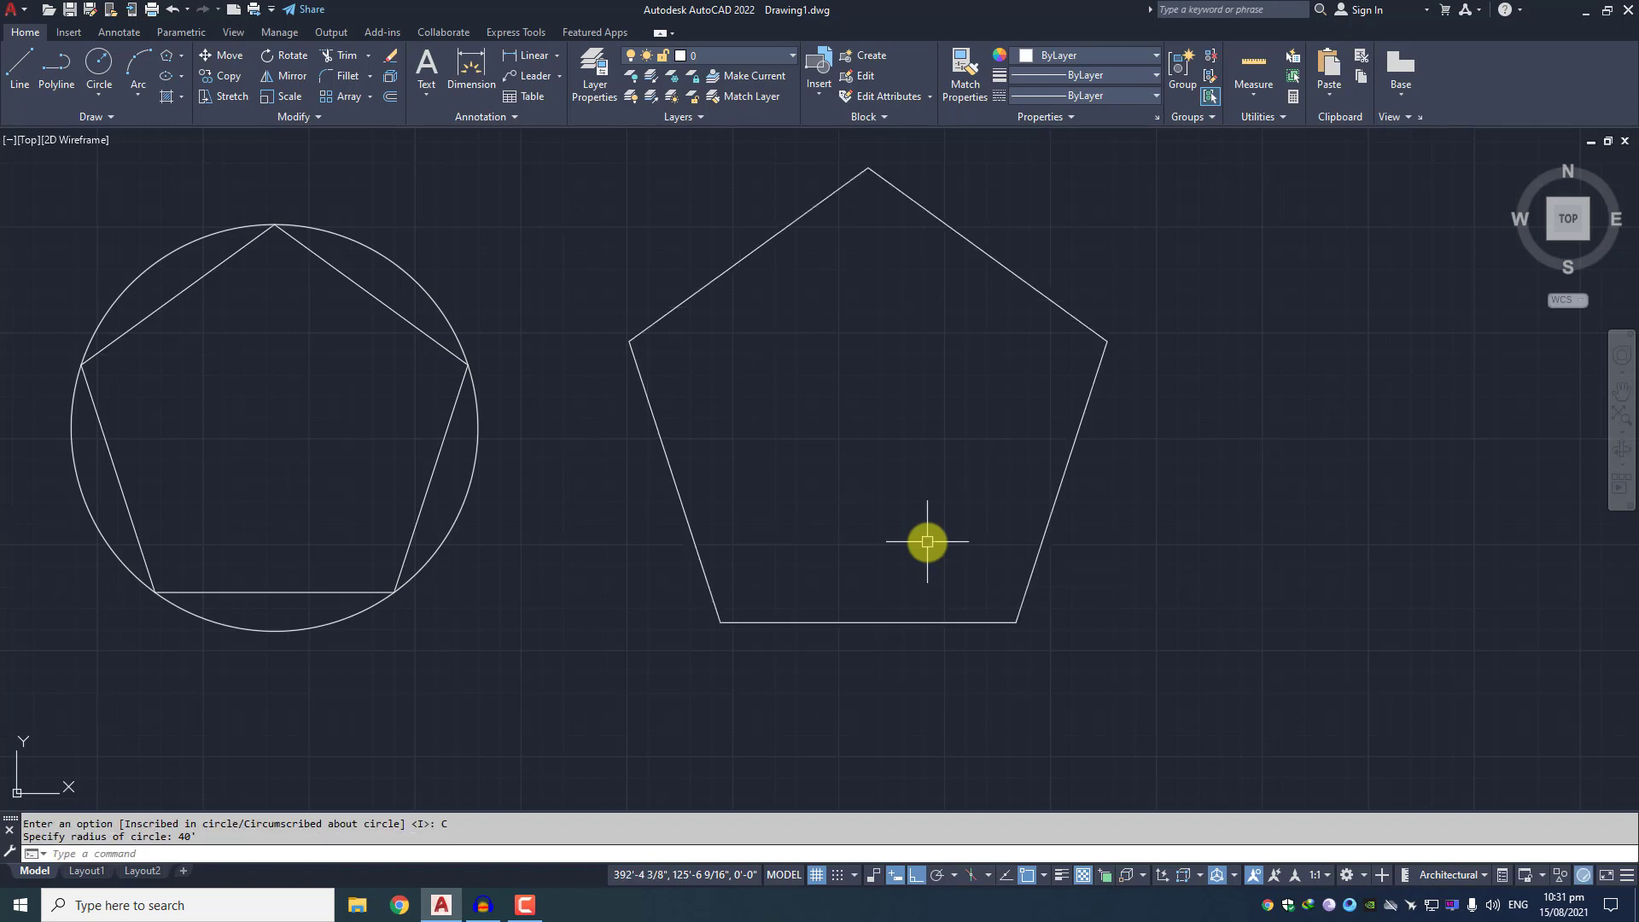
Draw a circle of 40' radius centred in the circumscribed pentagon
type("c")
key("Return")
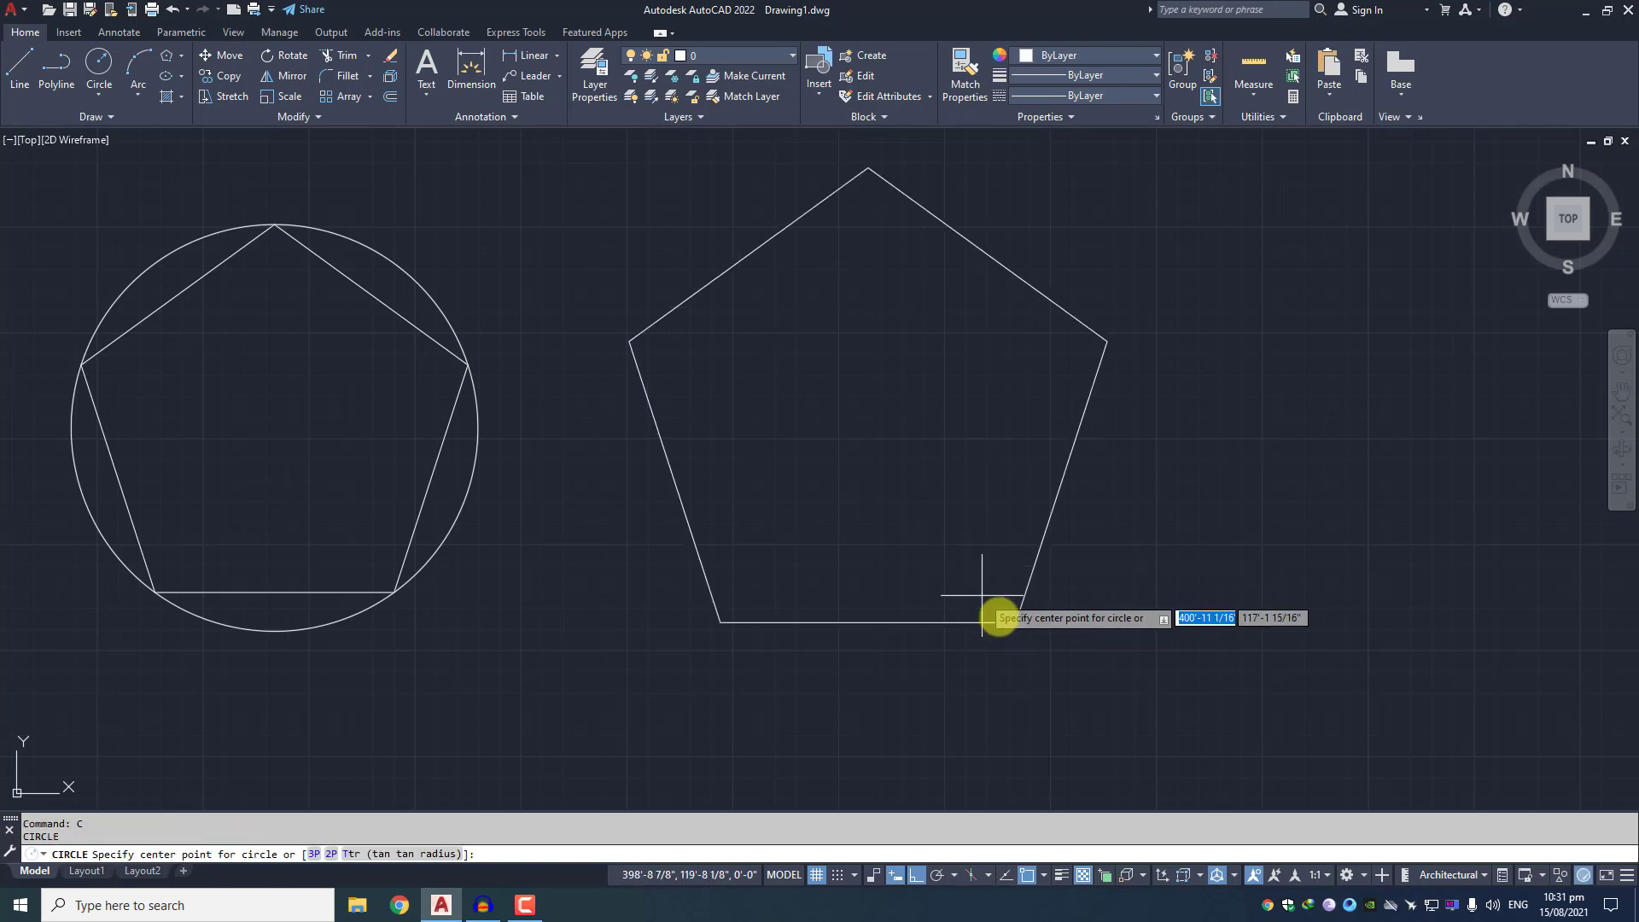
left_click(870, 421)
type("40")
key("Return")
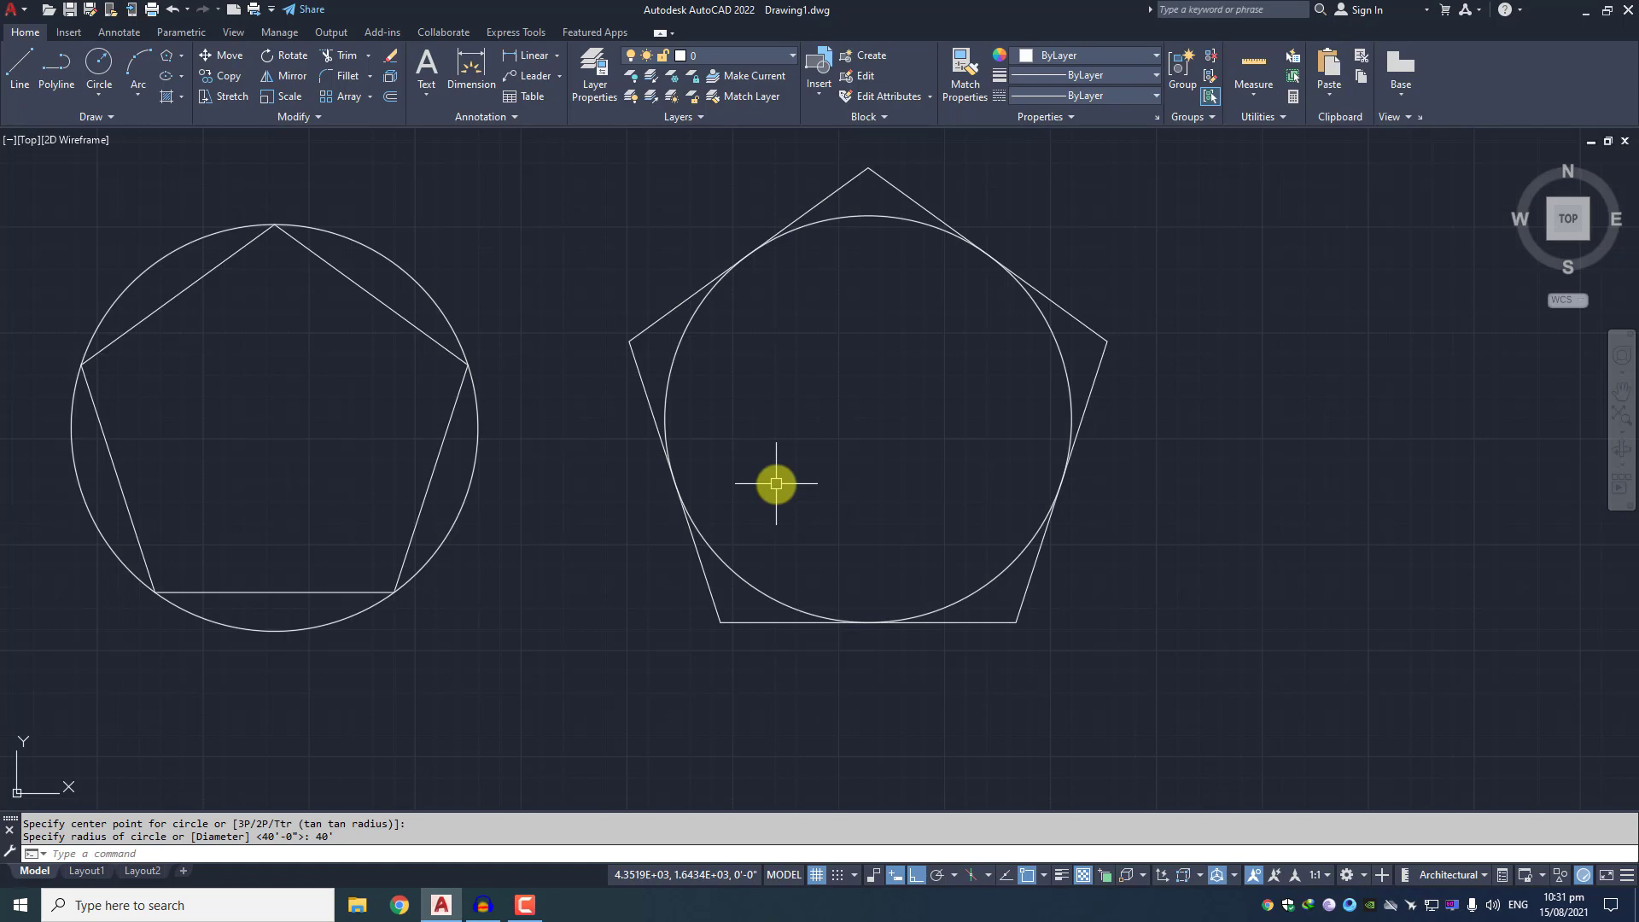
scroll(815, 416, "down", 3)
mouse_move(797, 413)
middle_mouse_down()
mouse_move(967, 358)
mouse_move(885, 340)
middle_mouse_up()
middle_click_drag(760, 366, 822, 351)
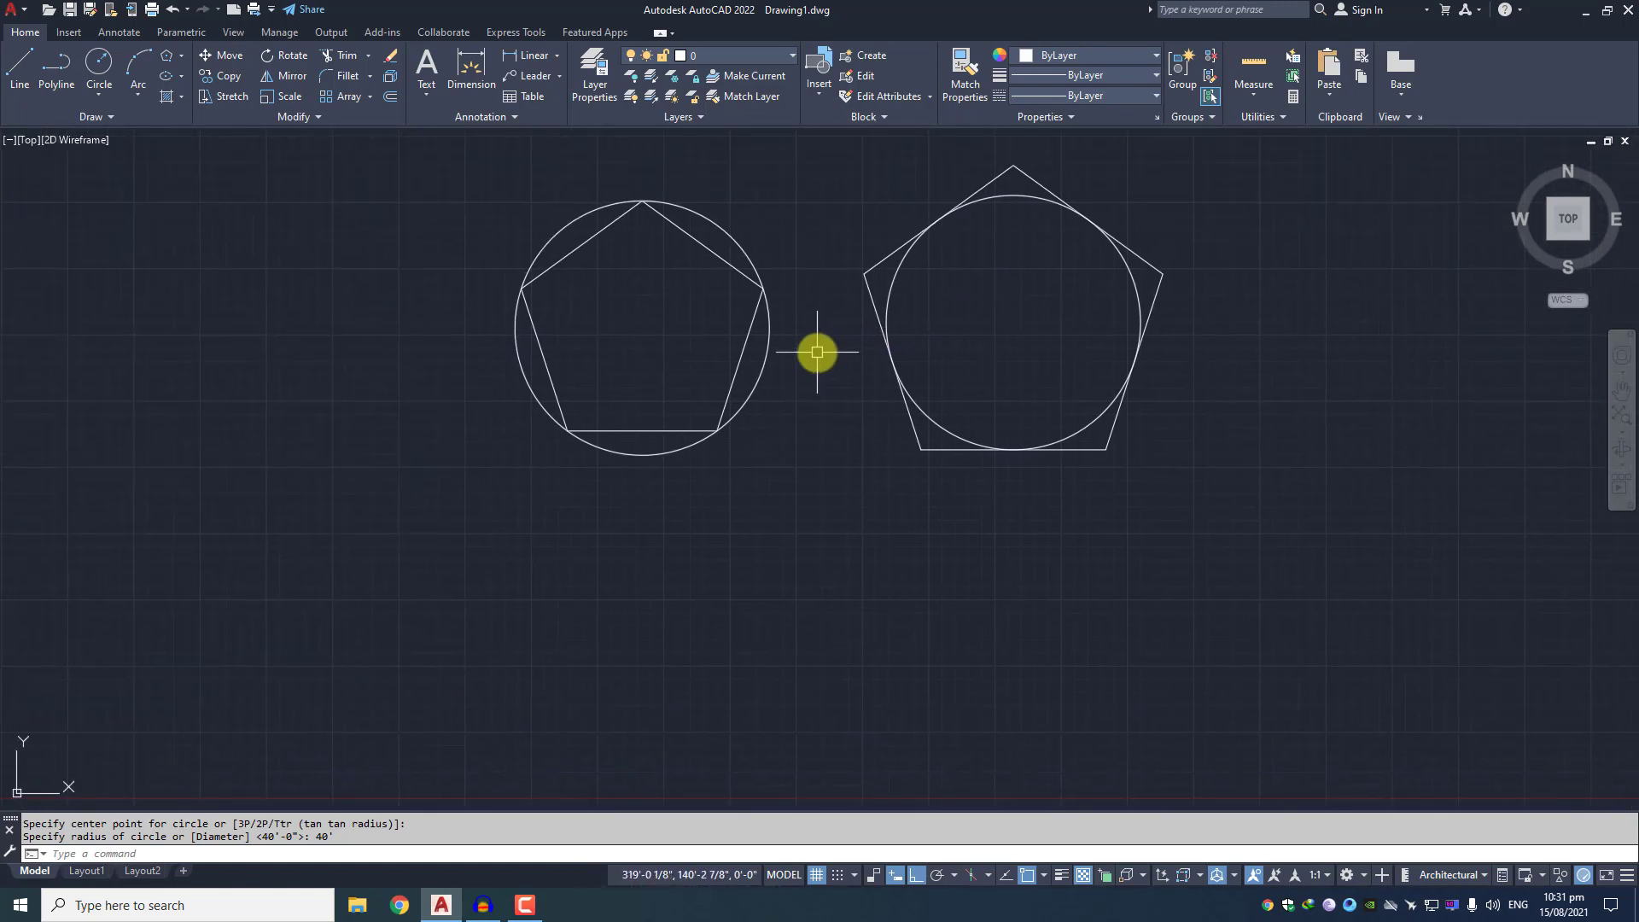
type("pol")
key("Return")
middle_click_drag(346, 435, 531, 428)
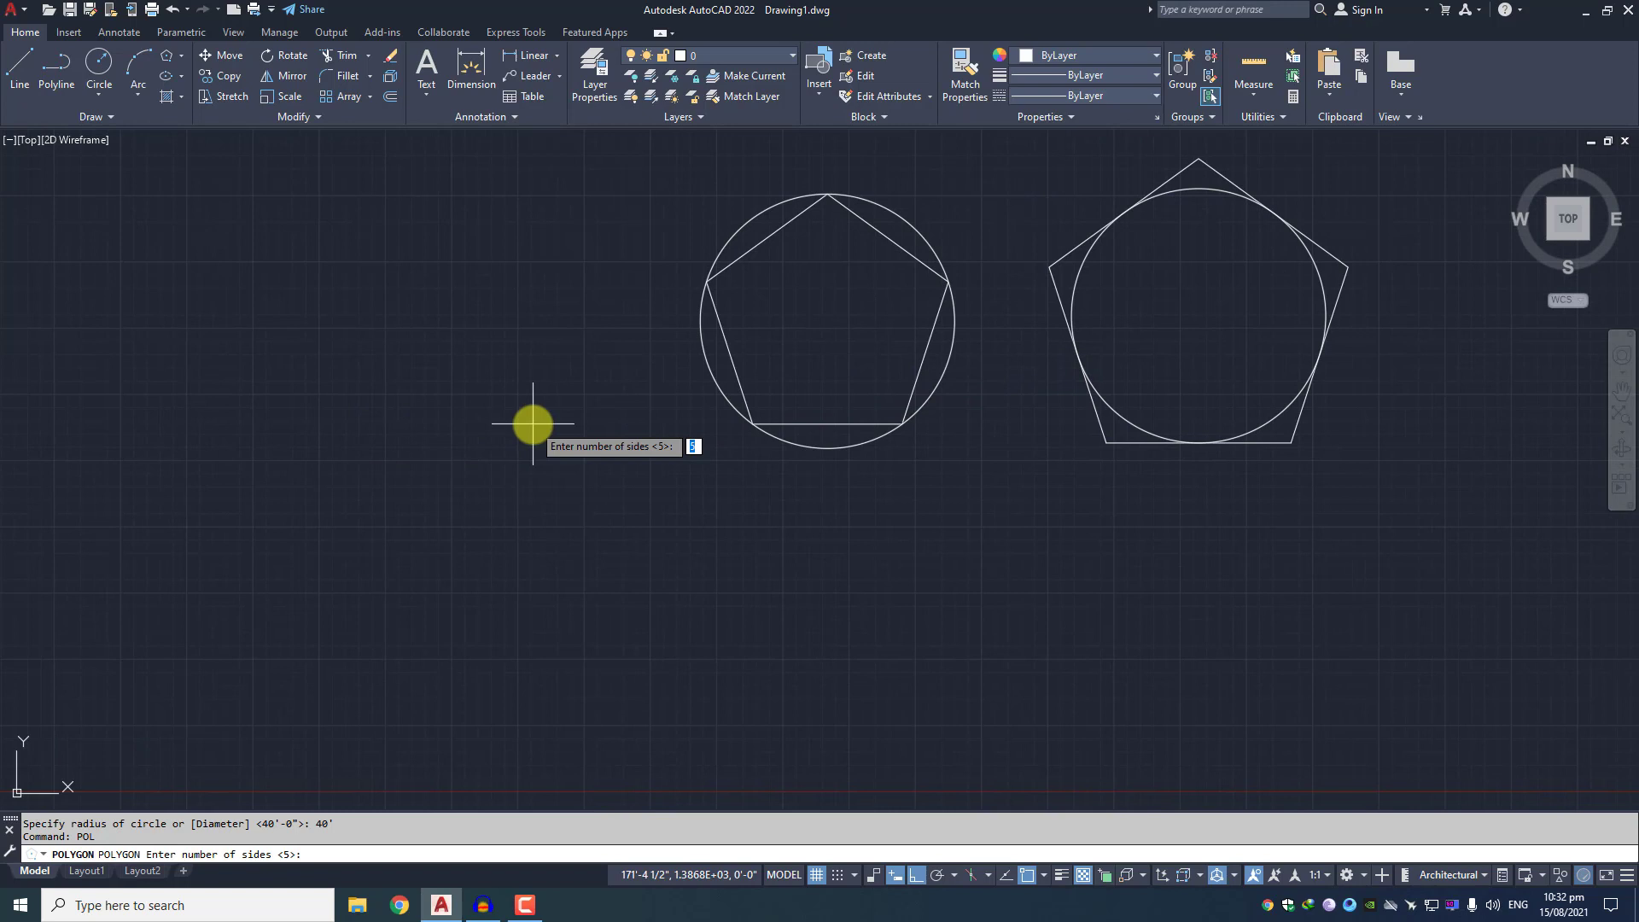
type("3")
key("Return")
left_click(434, 458)
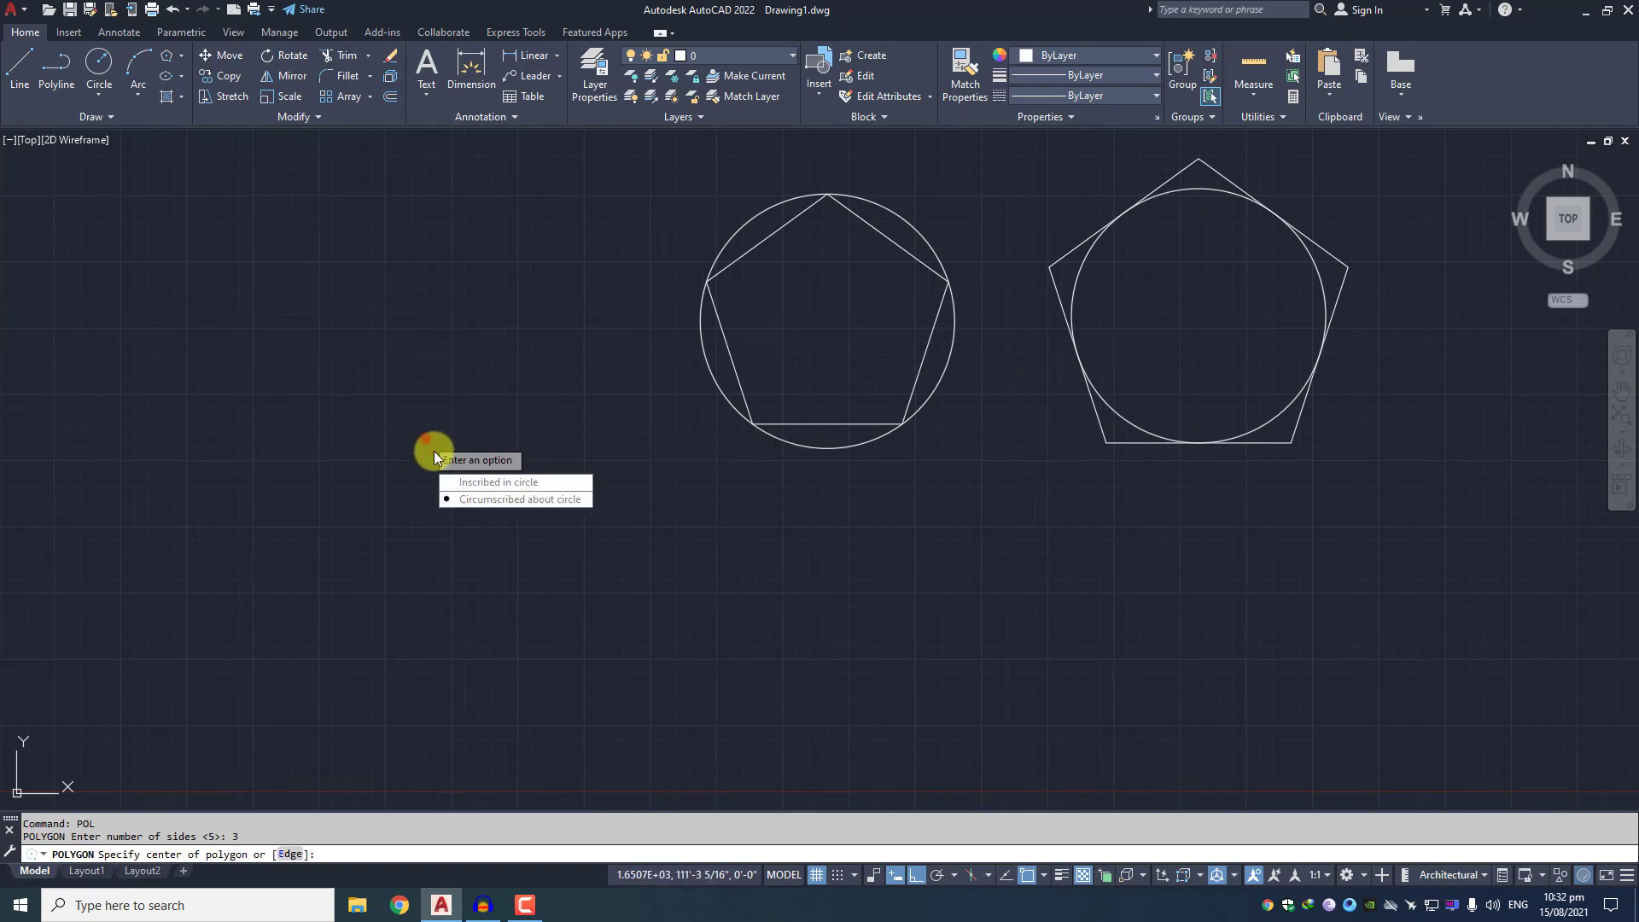
left_click(478, 483)
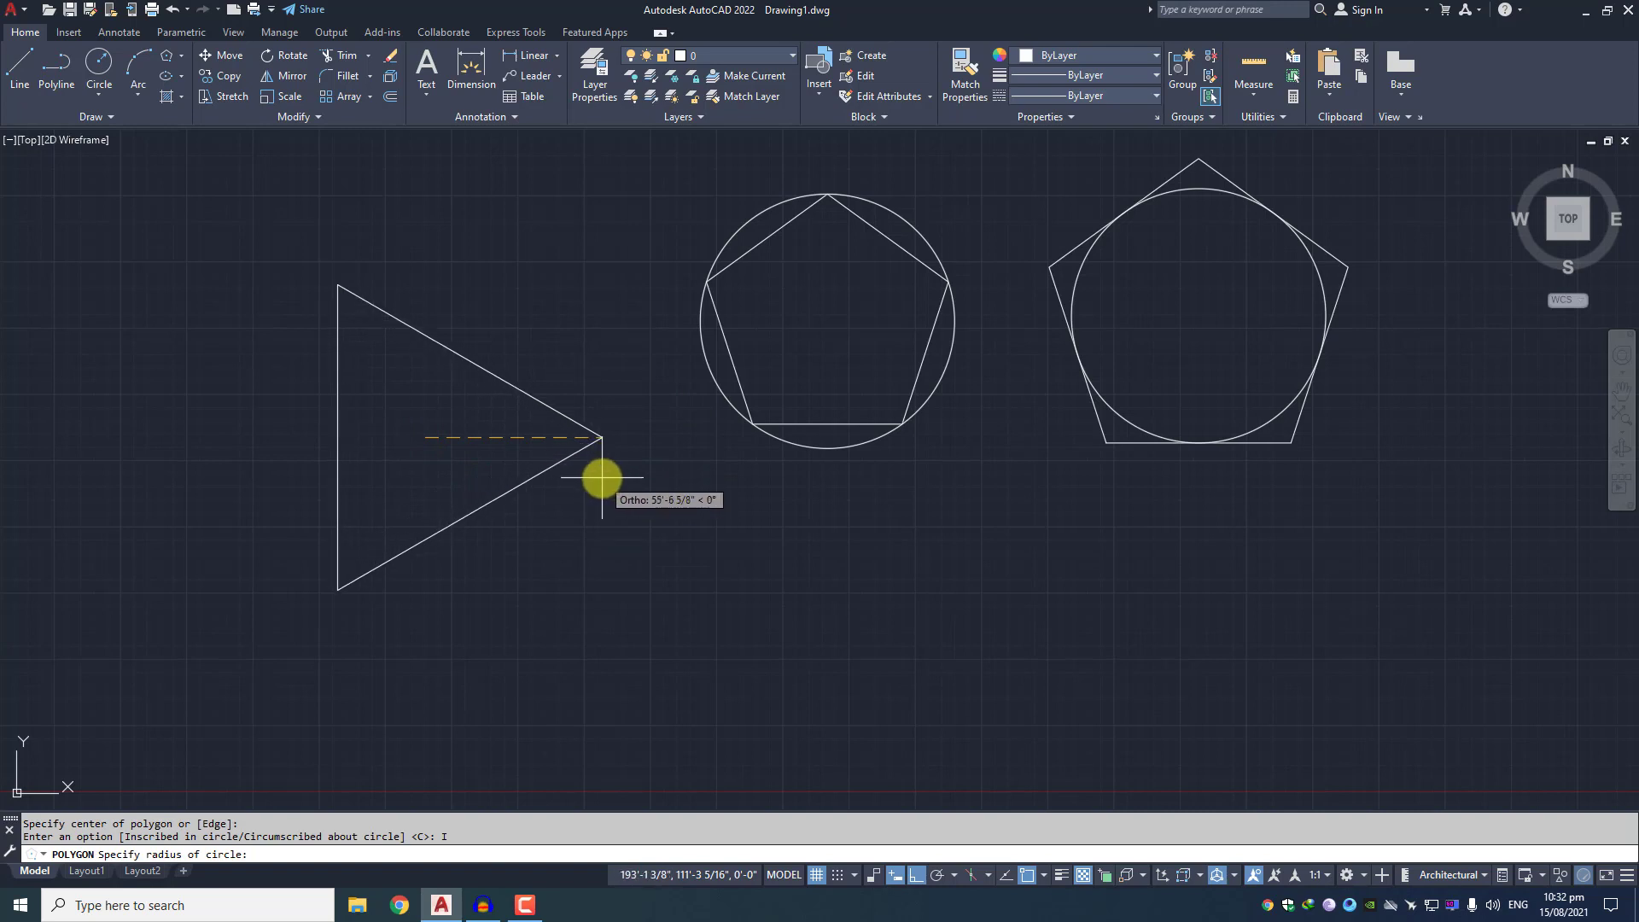
key("Escape")
type("ol")
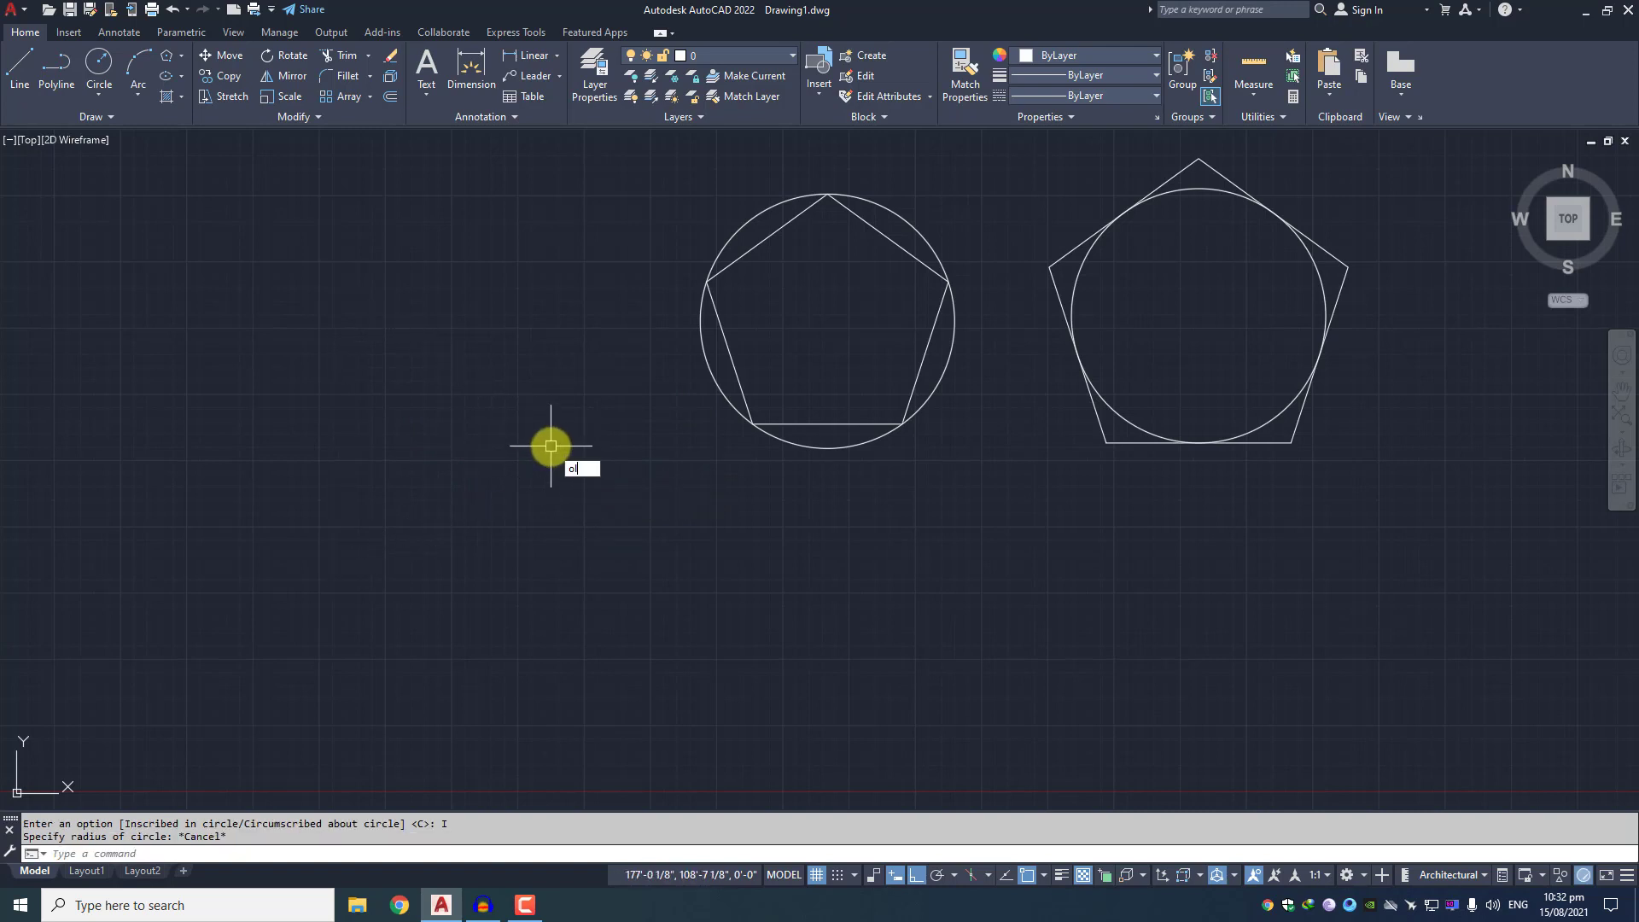
key("Escape")
Try a polygon side count of 2, and draw a 1024-sided polygon inscribed in a circle to the left of the pentagons
type("pol")
key("Return")
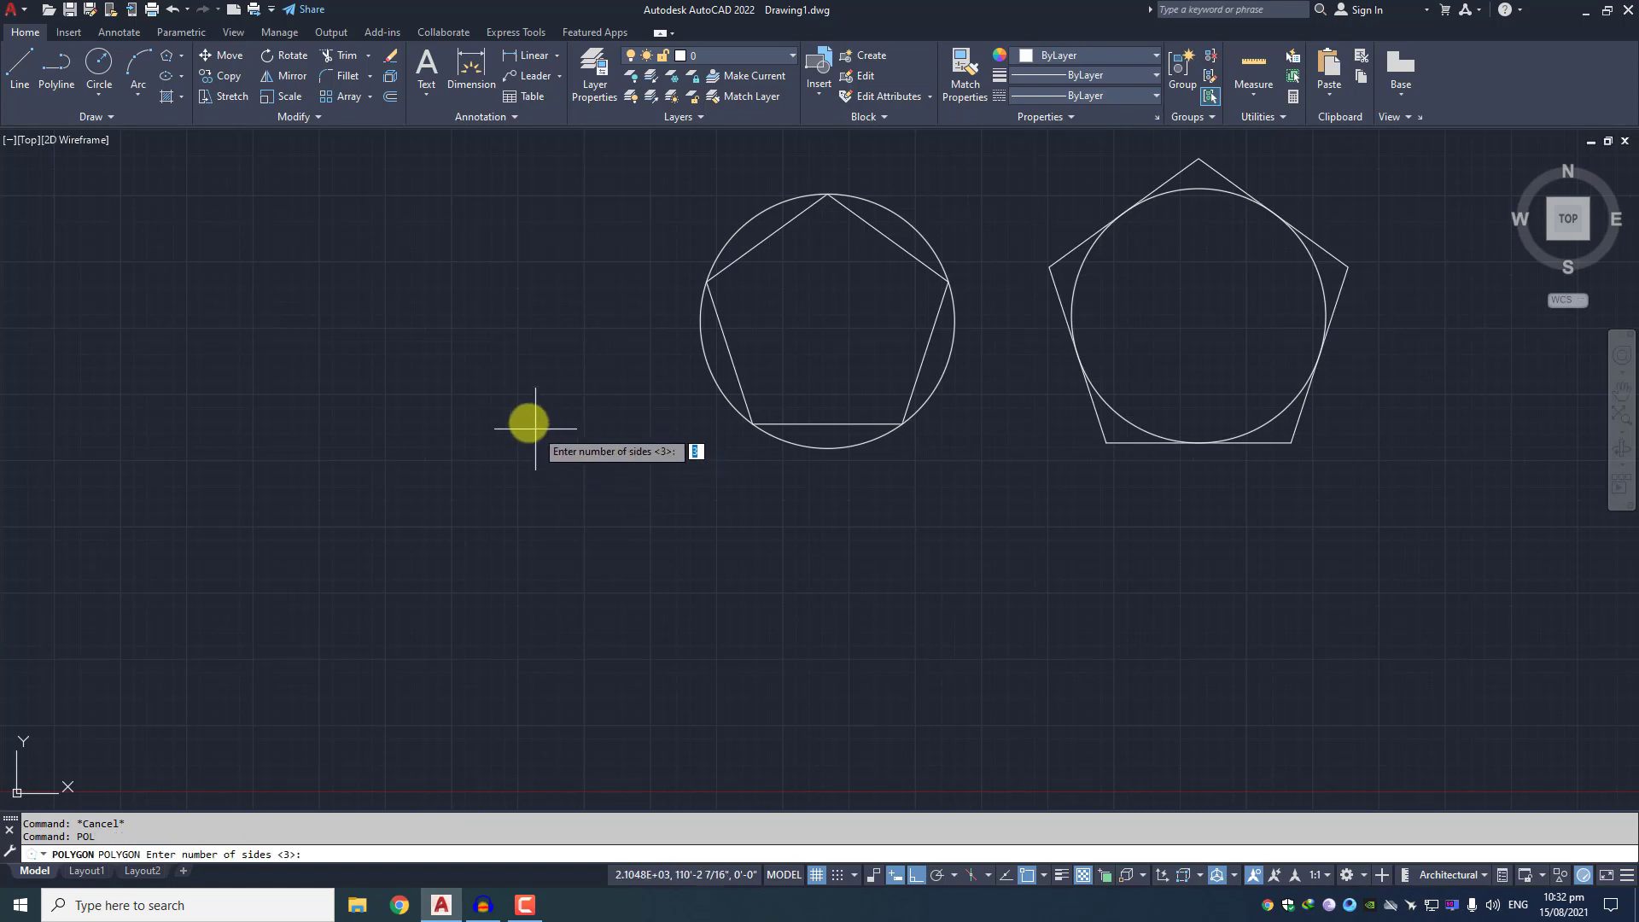
type("2")
key("Return")
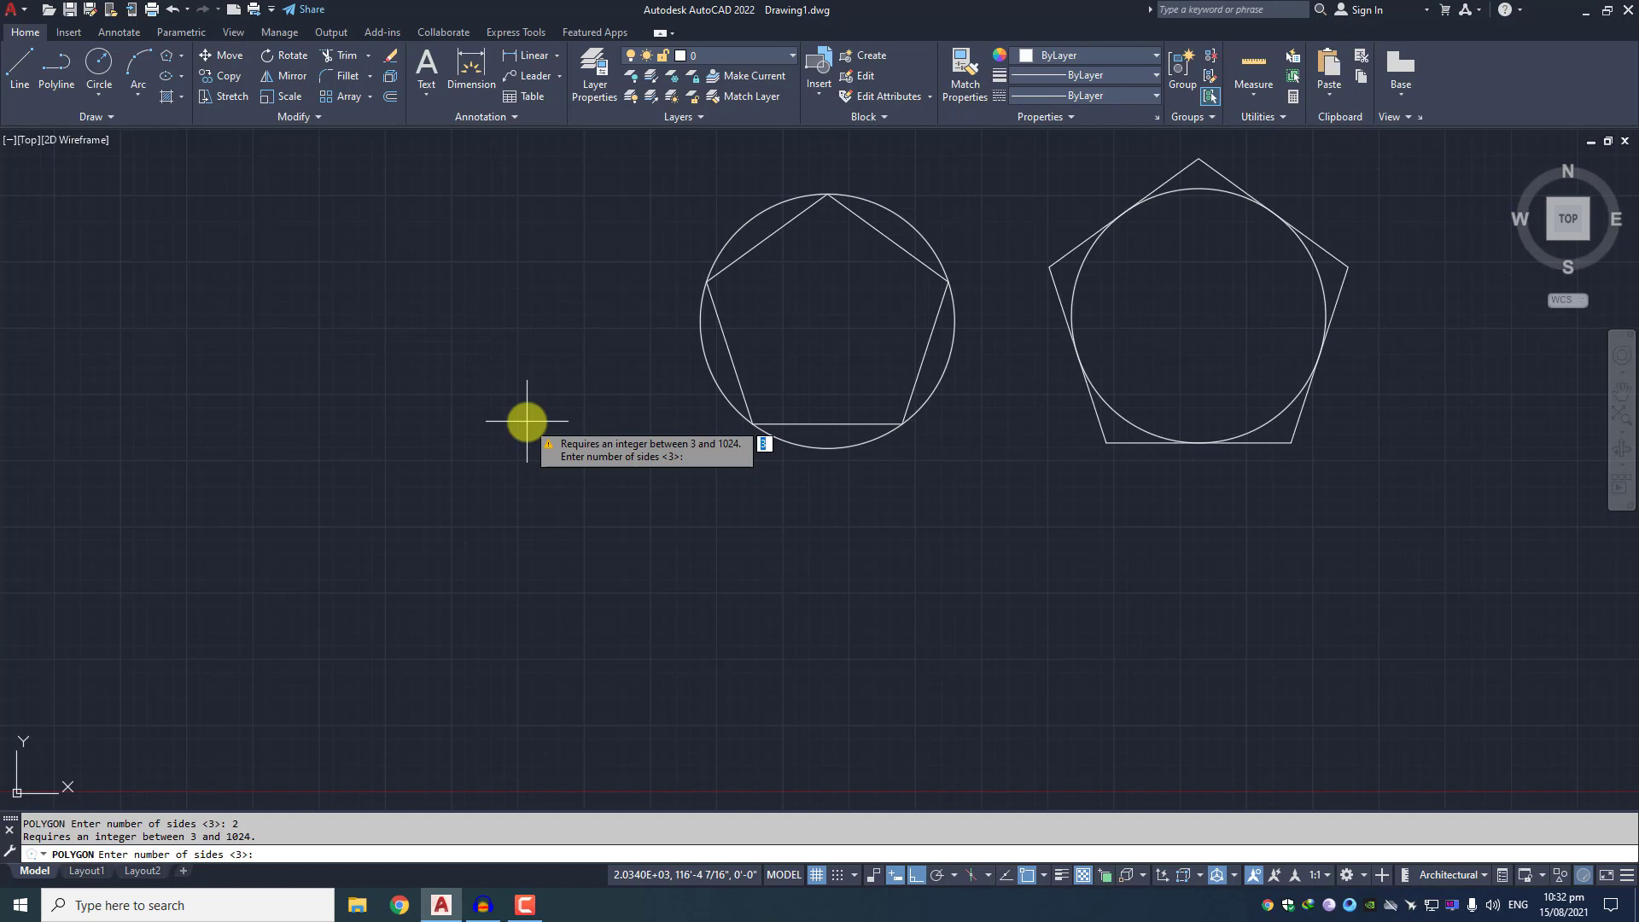
type("1024")
key("Return")
left_click(523, 422)
left_click(554, 465)
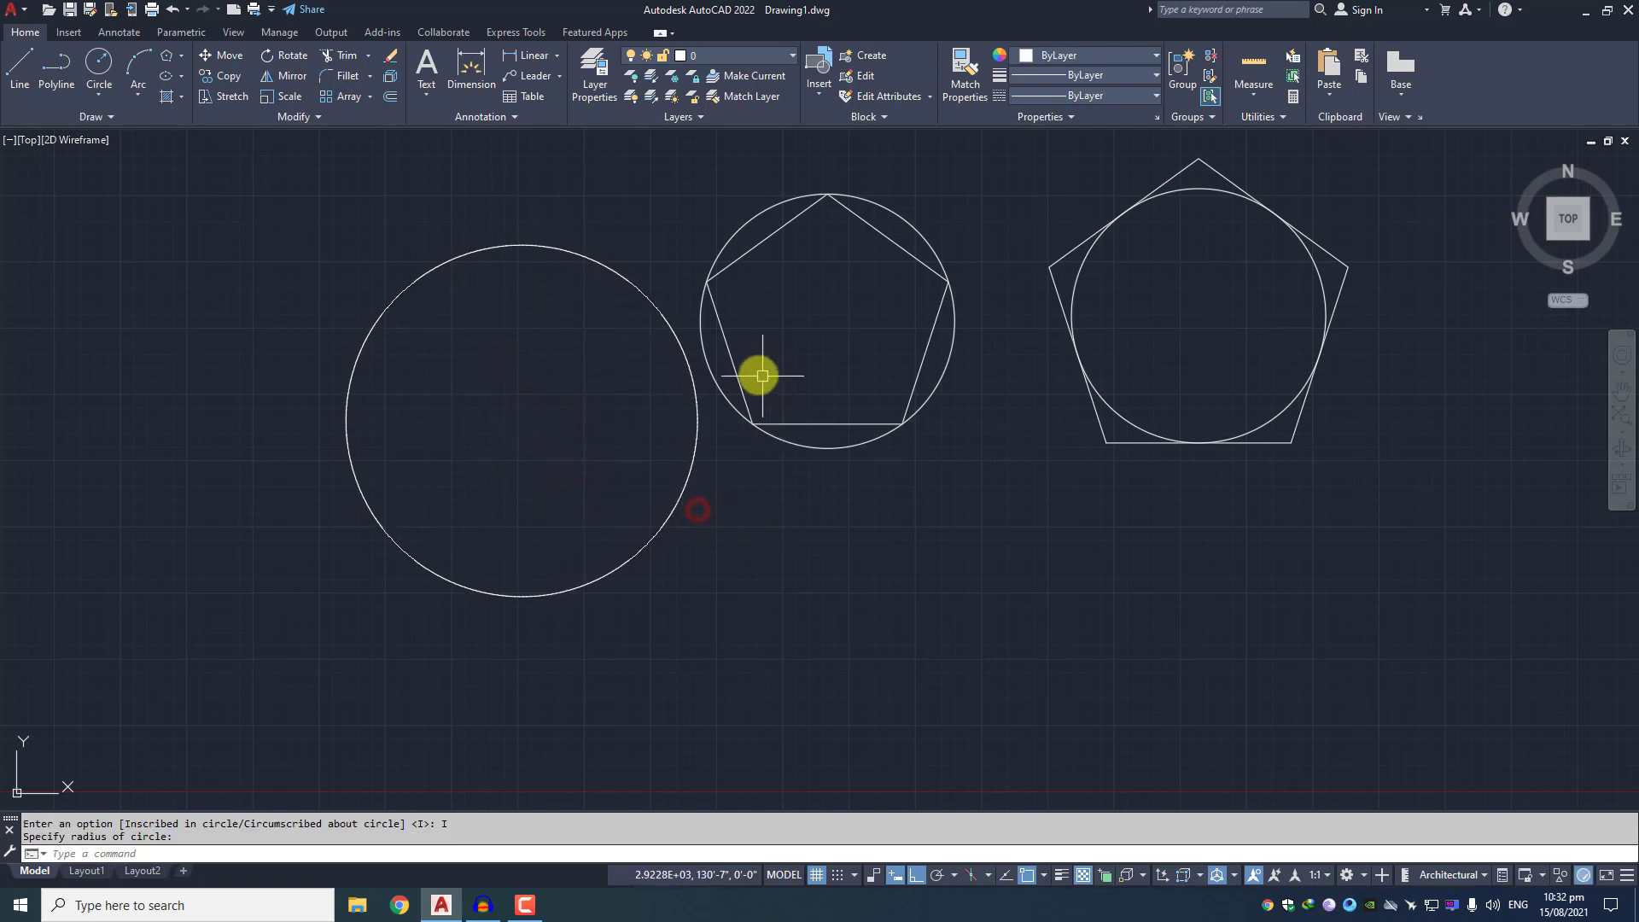
Examine the edges and vertices of the 1024-sided polygon up close with the polygon selected
scroll(692, 406, "up", 2)
scroll(692, 406, "up", 5)
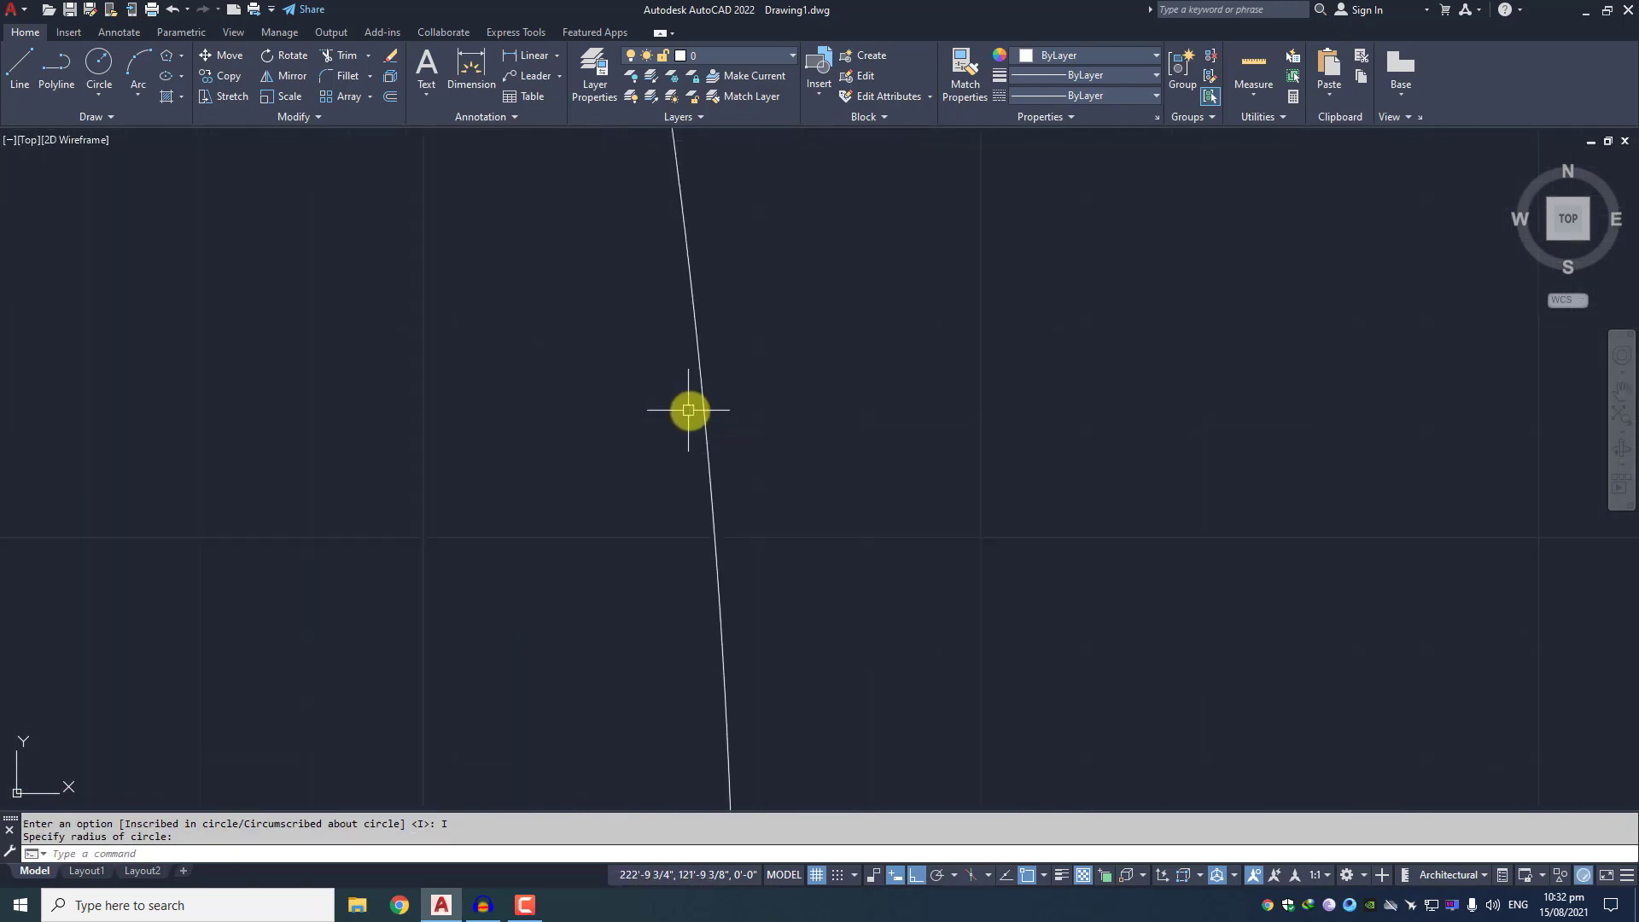
scroll(599, 401, "down", 10)
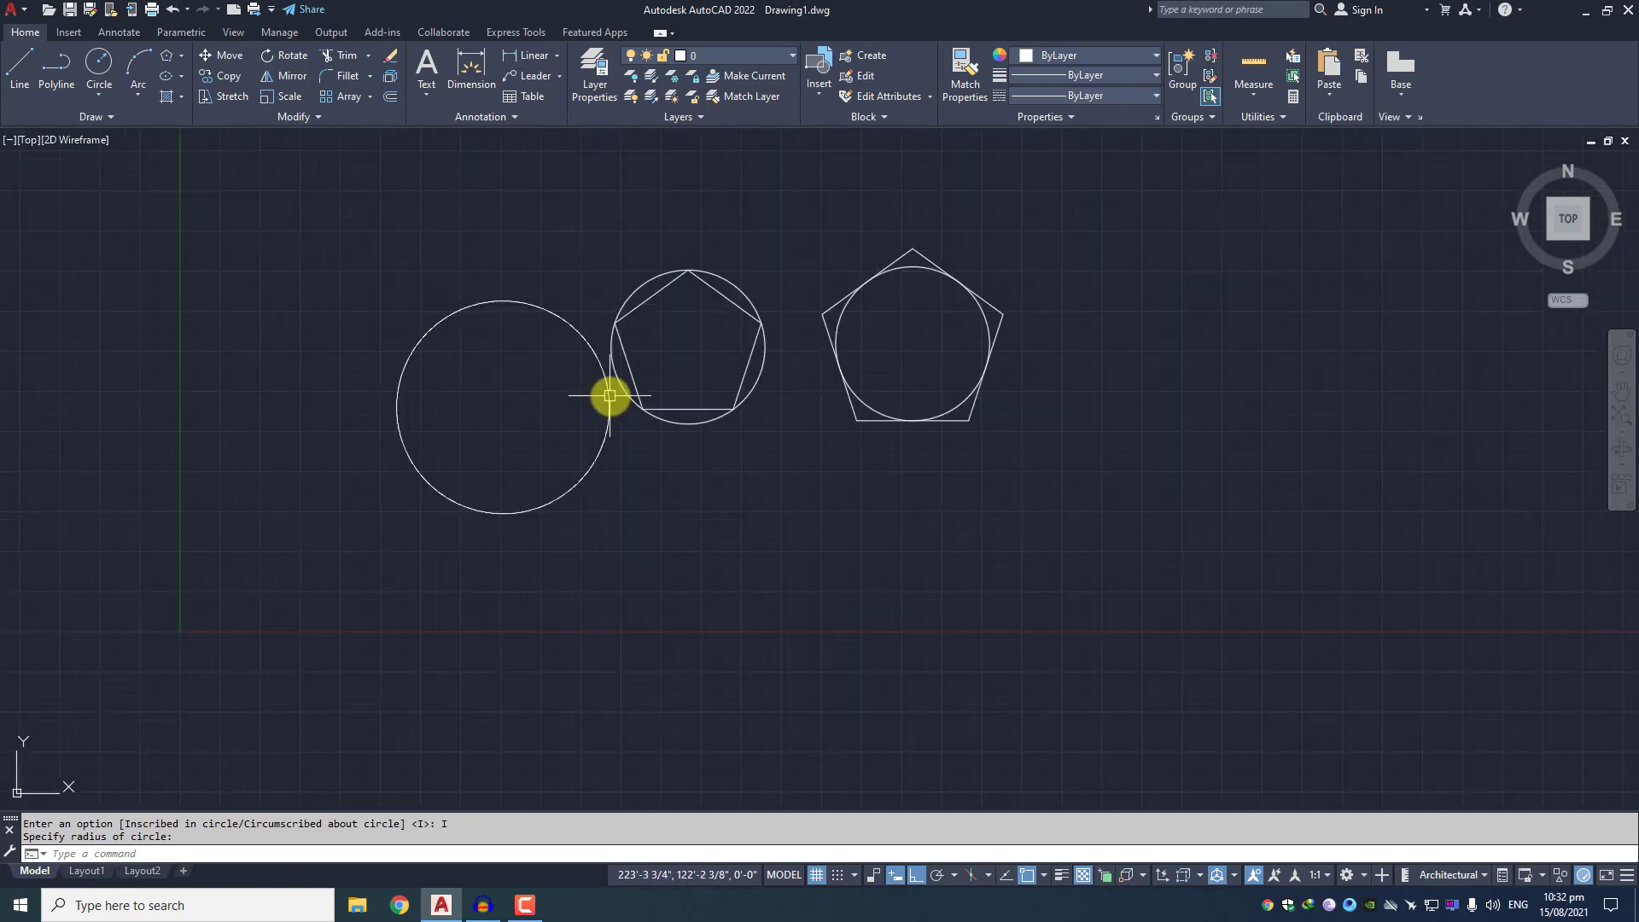
scroll(602, 386, "up", 5)
middle_click_drag(432, 475, 632, 441)
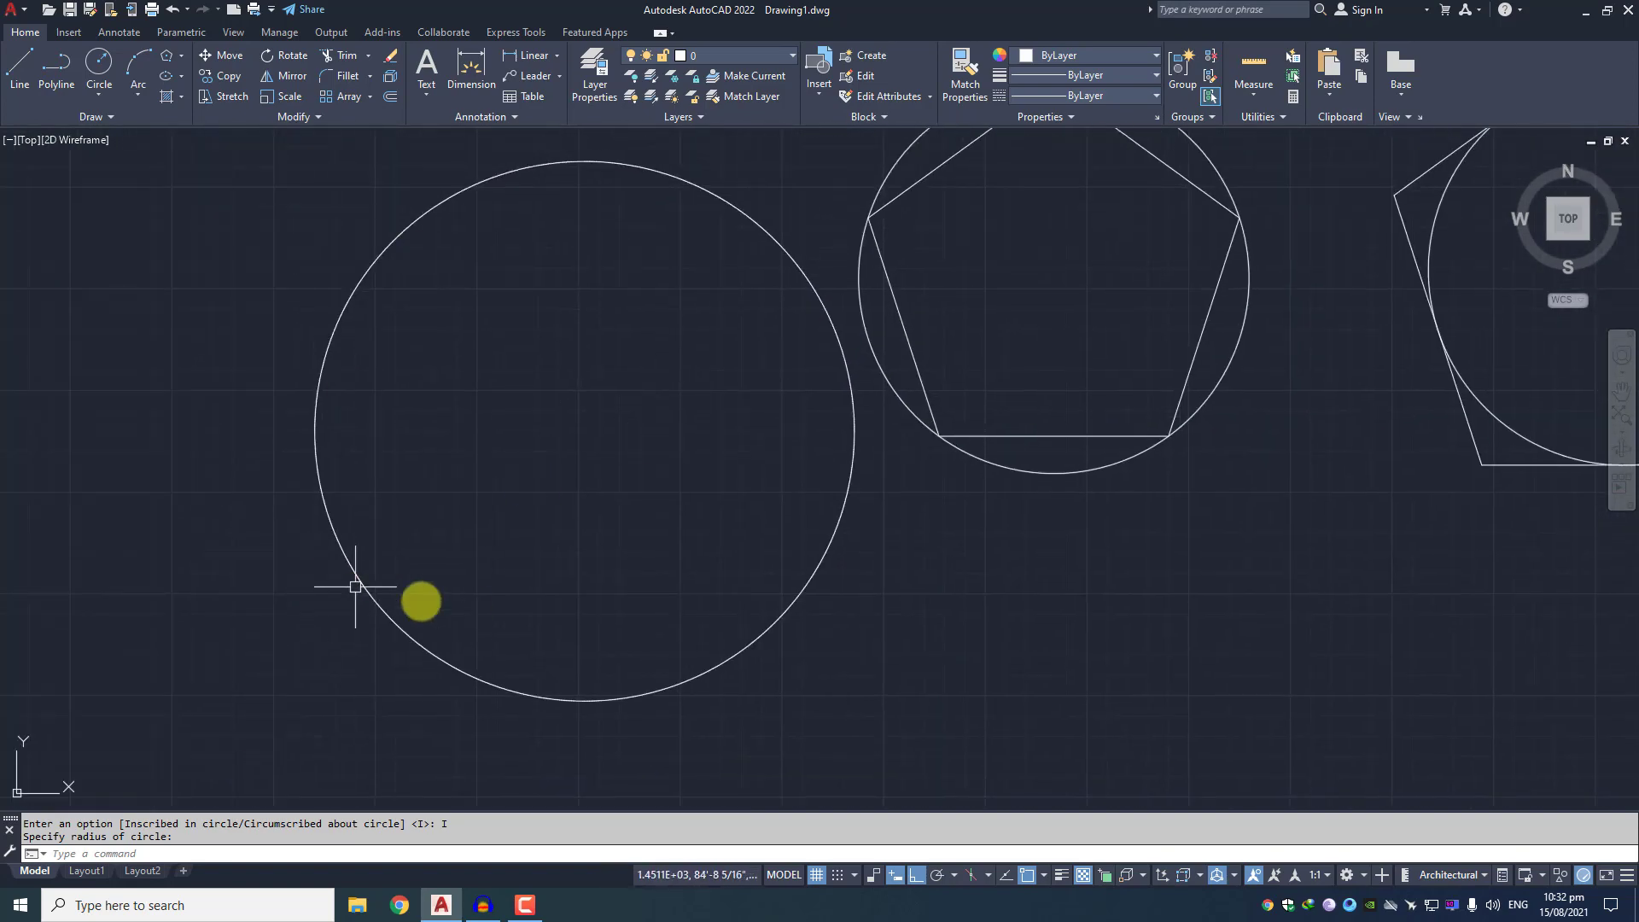
left_click(470, 456)
left_click(285, 197)
scroll(340, 307, "up", 6)
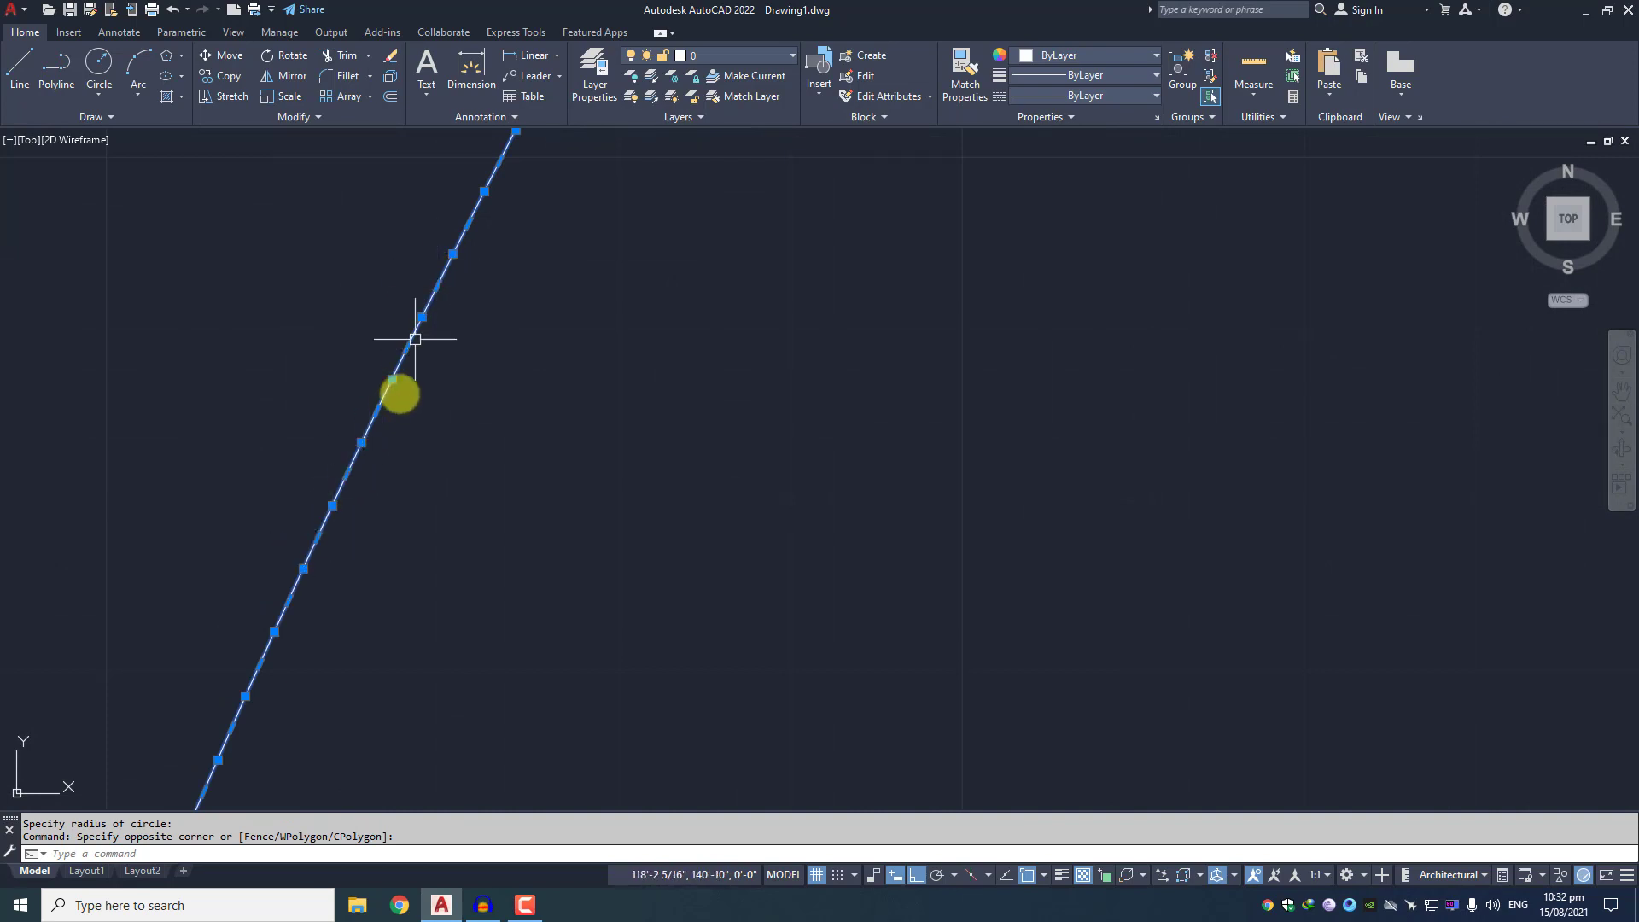
Erase the selected 1024-sided polygon from the drawing
scroll(366, 432, "down", 6)
scroll(428, 432, "up", 2)
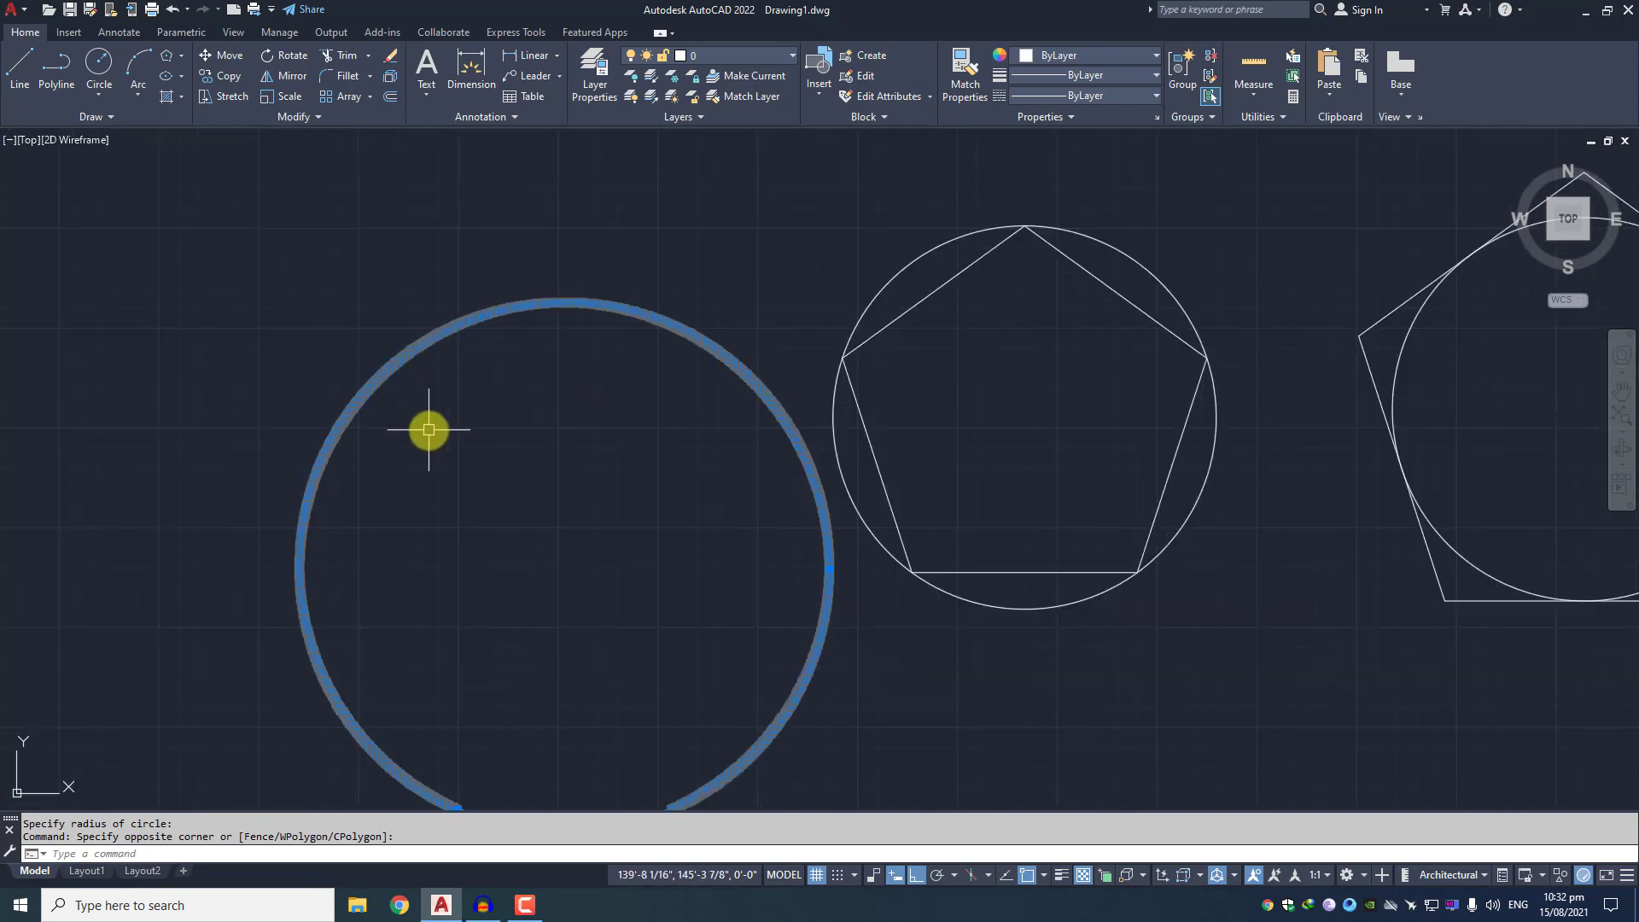
key("Delete")
scroll(682, 403, "down", 4)
middle_click_drag(807, 437, 529, 419)
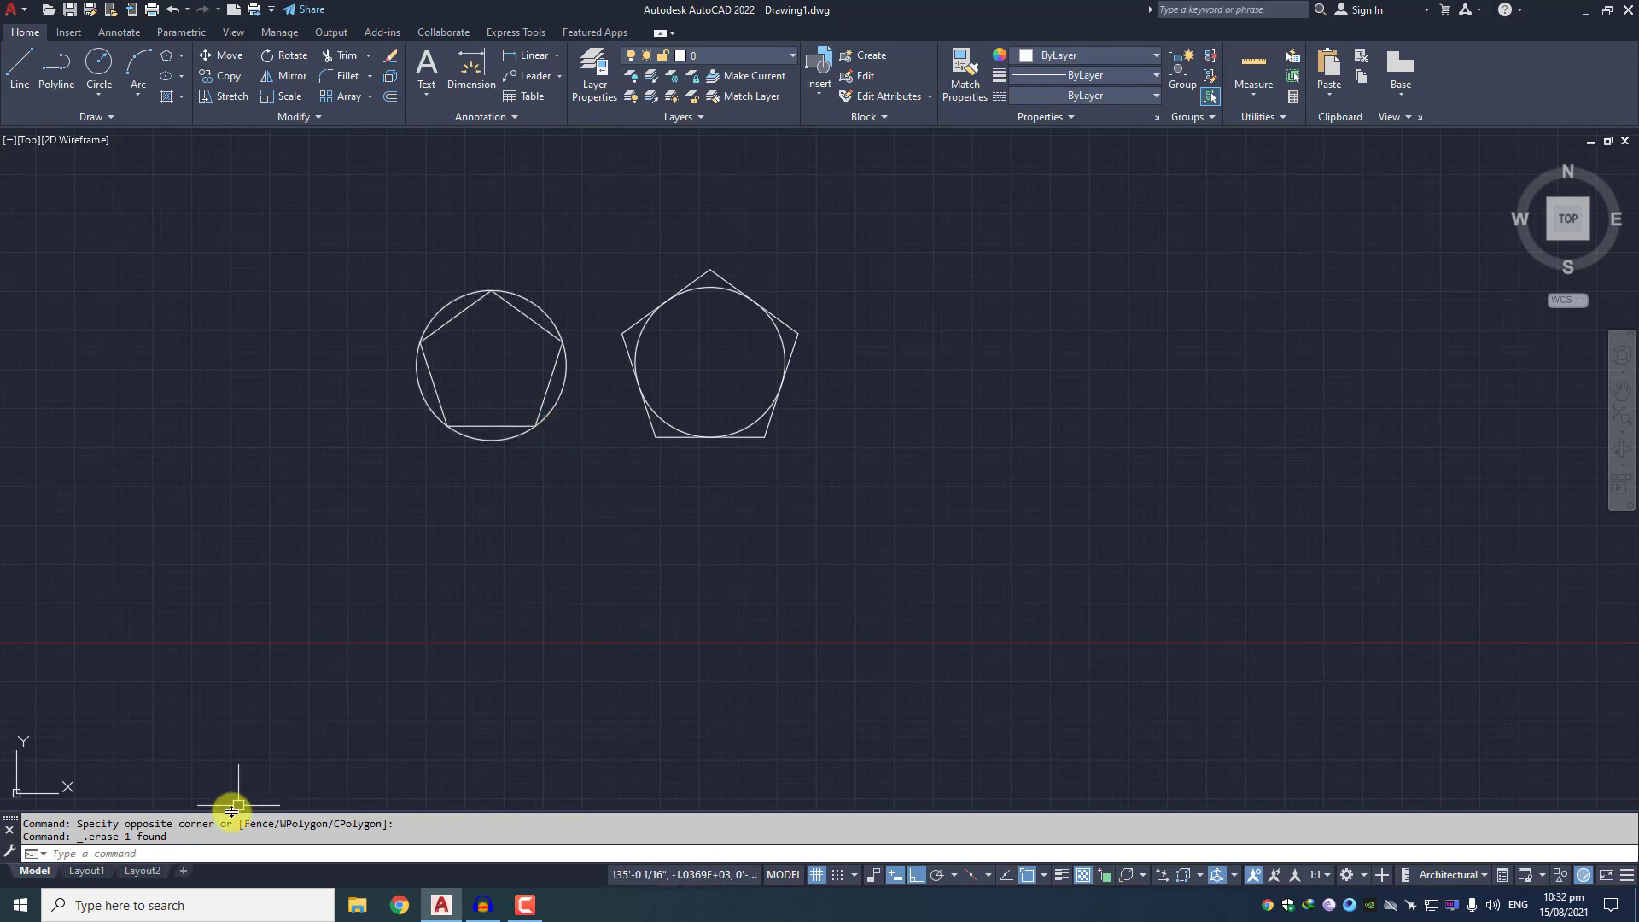
Using the Edge option and object snap tracking, draw a six-sided polygon with a horizontal 40' base edge, aligned under the inscribed pentagon's lower-left vertex
middle_click_drag(607, 487, 804, 352)
type("pol")
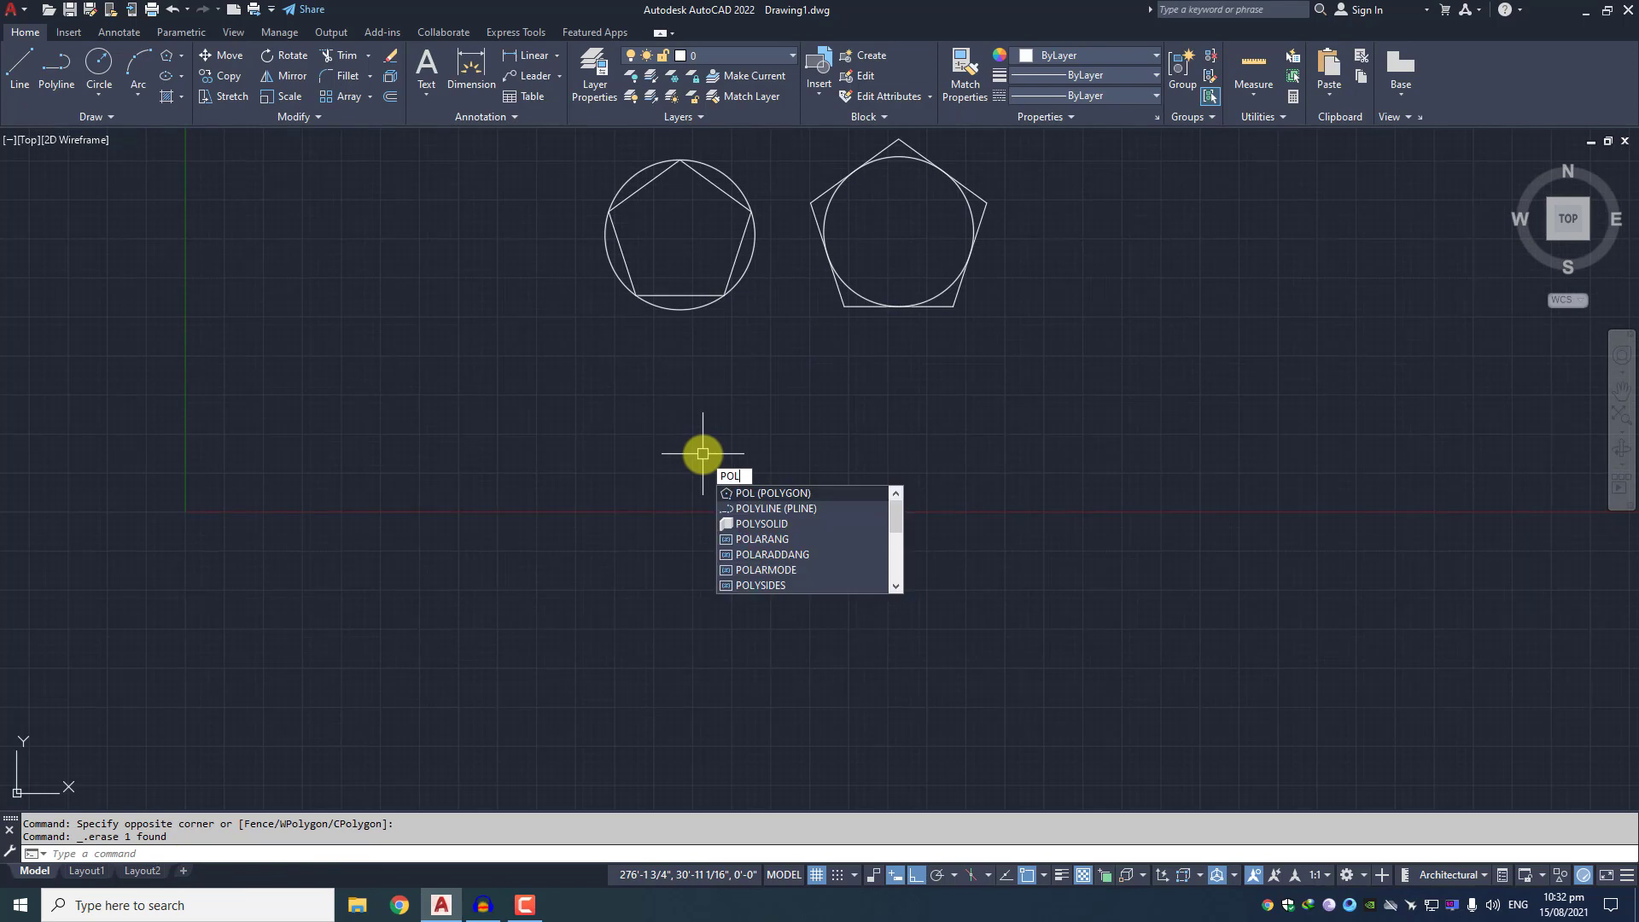
key("Return")
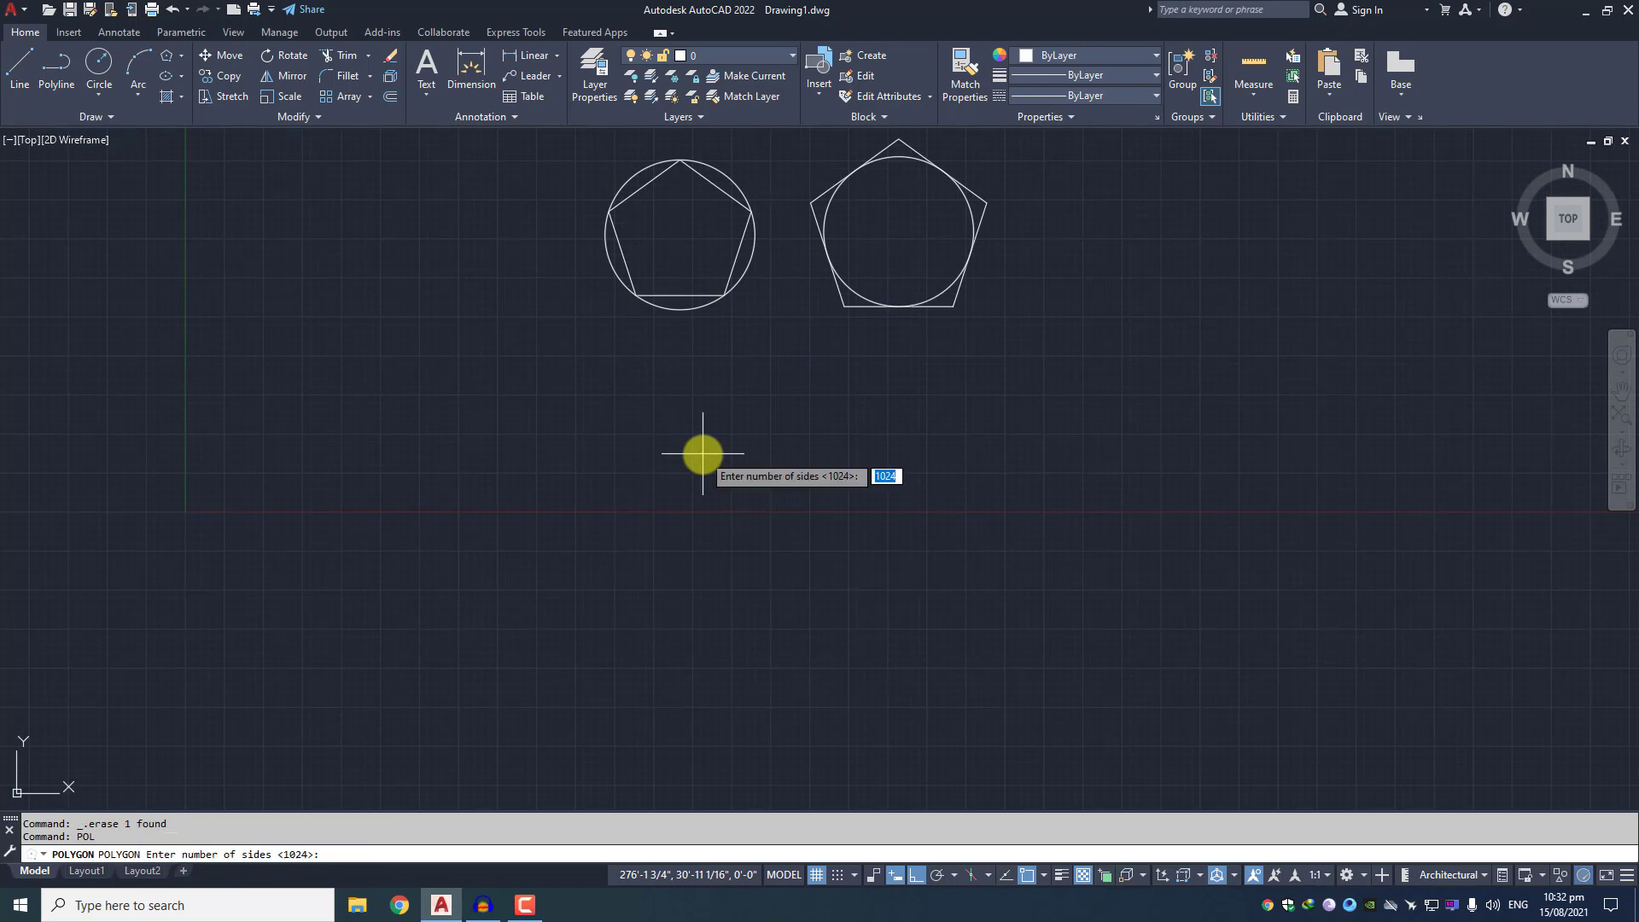
type("6")
key("Return")
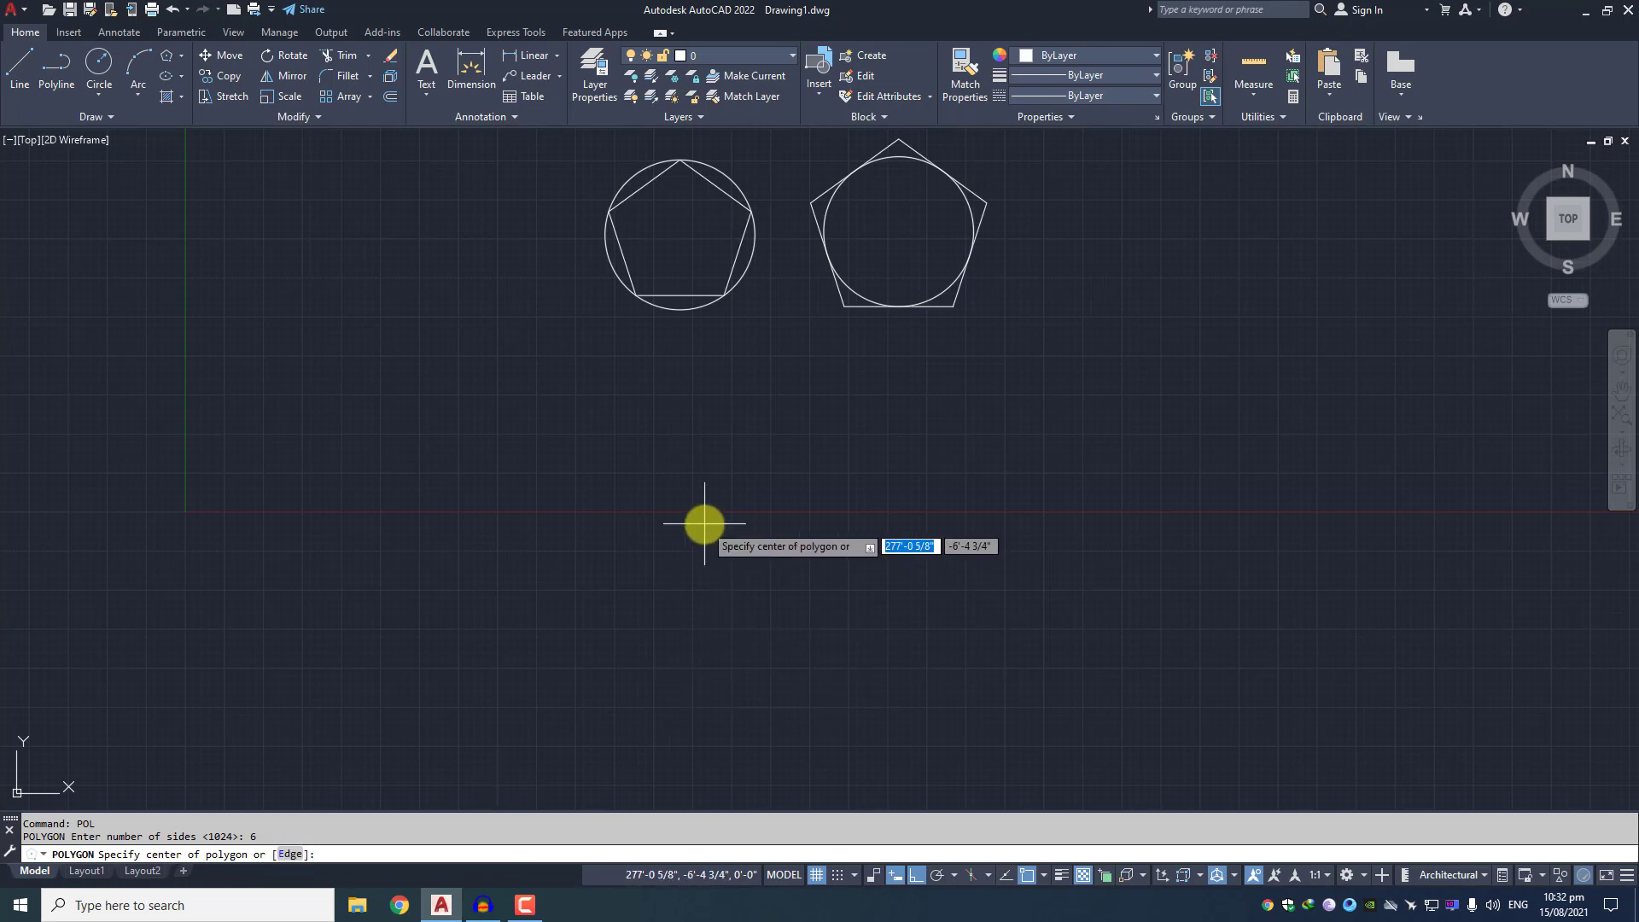
type("e")
key("Return")
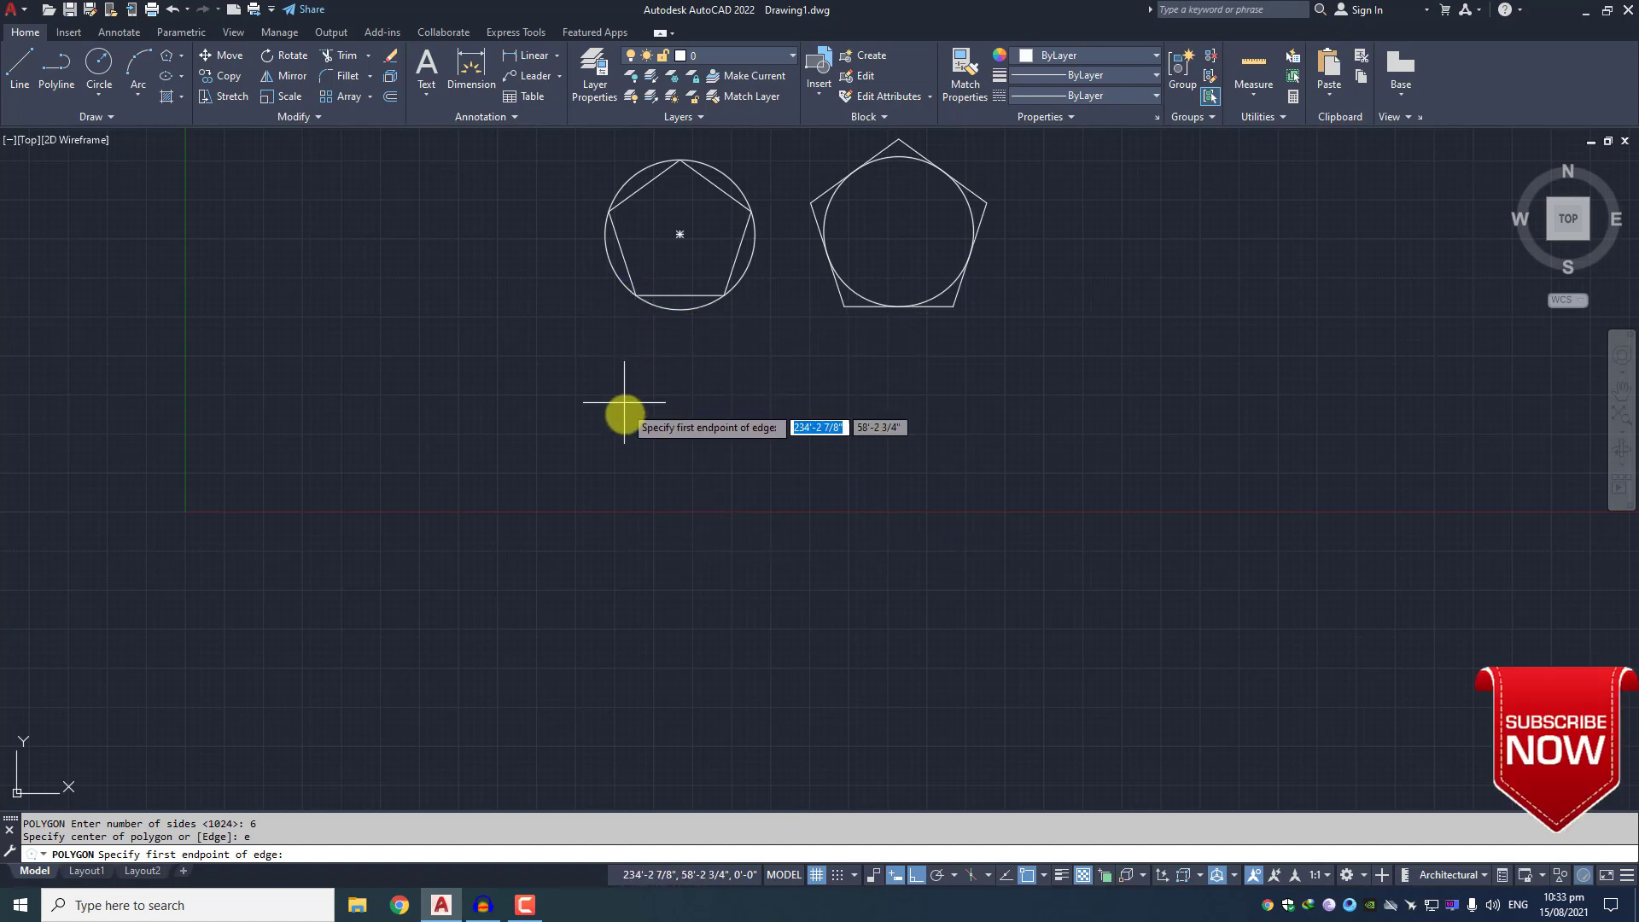
scroll(632, 428, "up", 2)
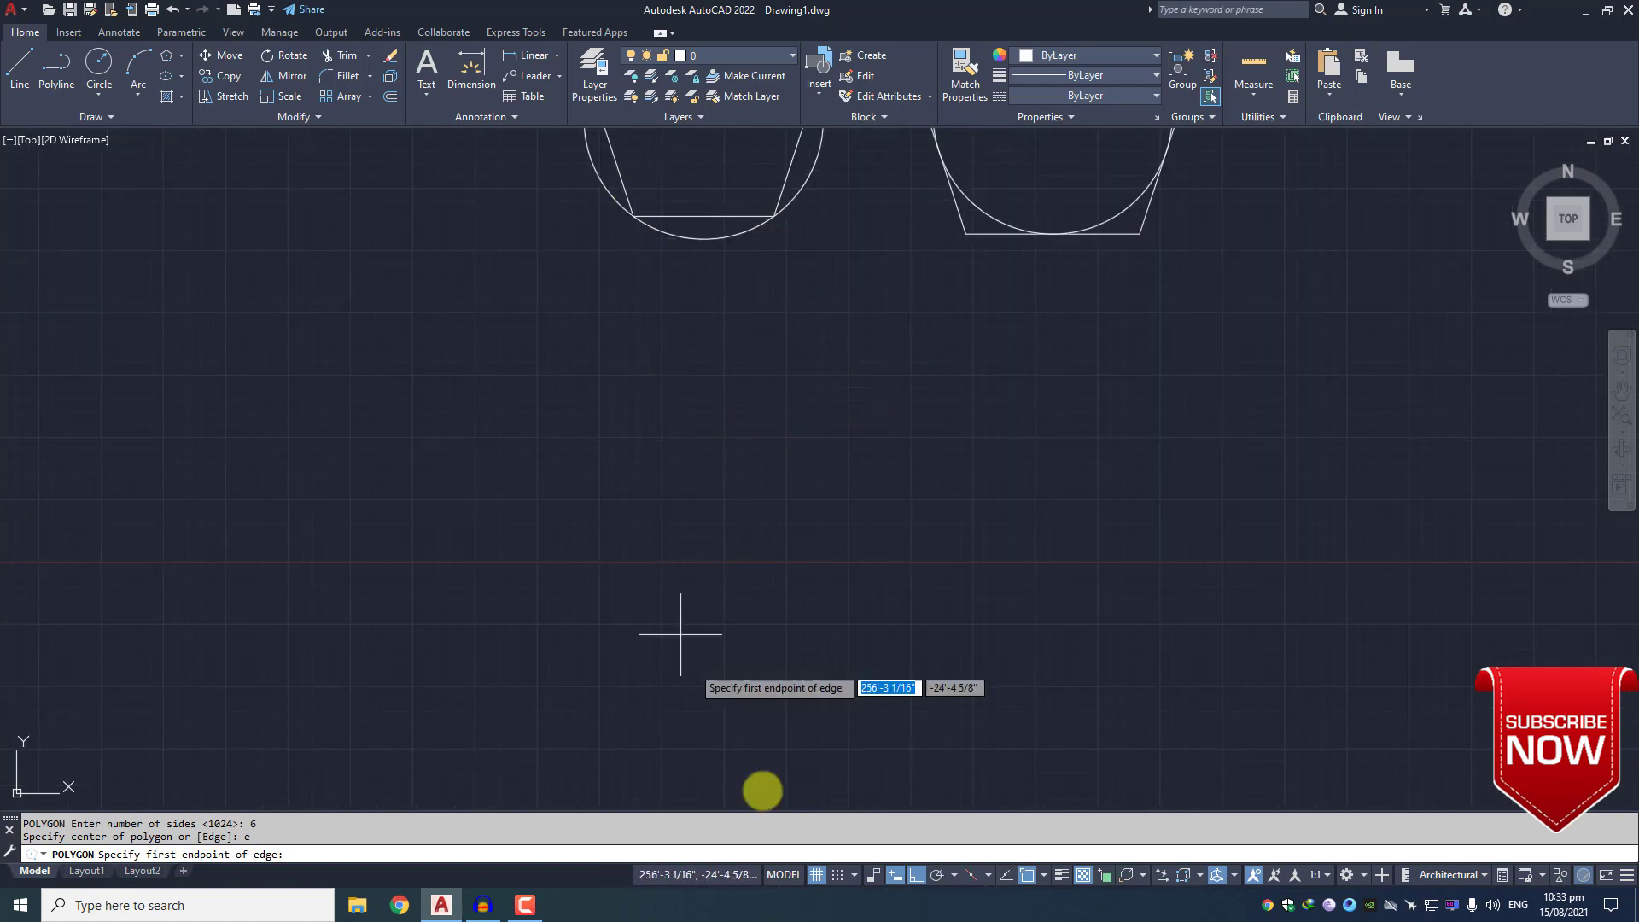
left_click(1007, 874)
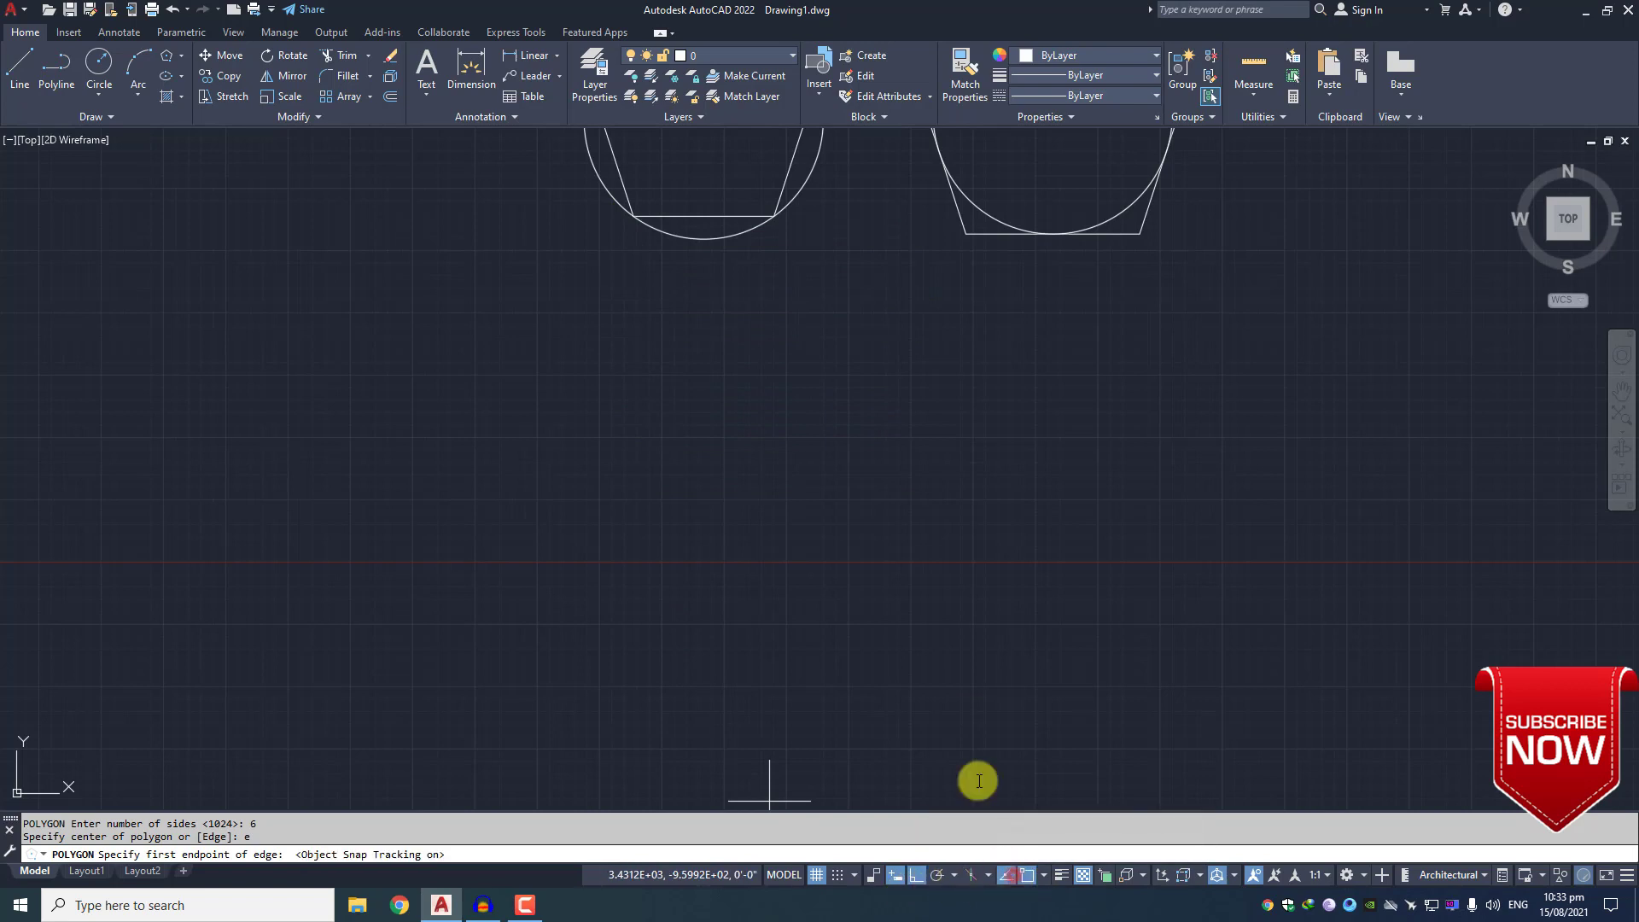
middle_click_drag(719, 376, 670, 457)
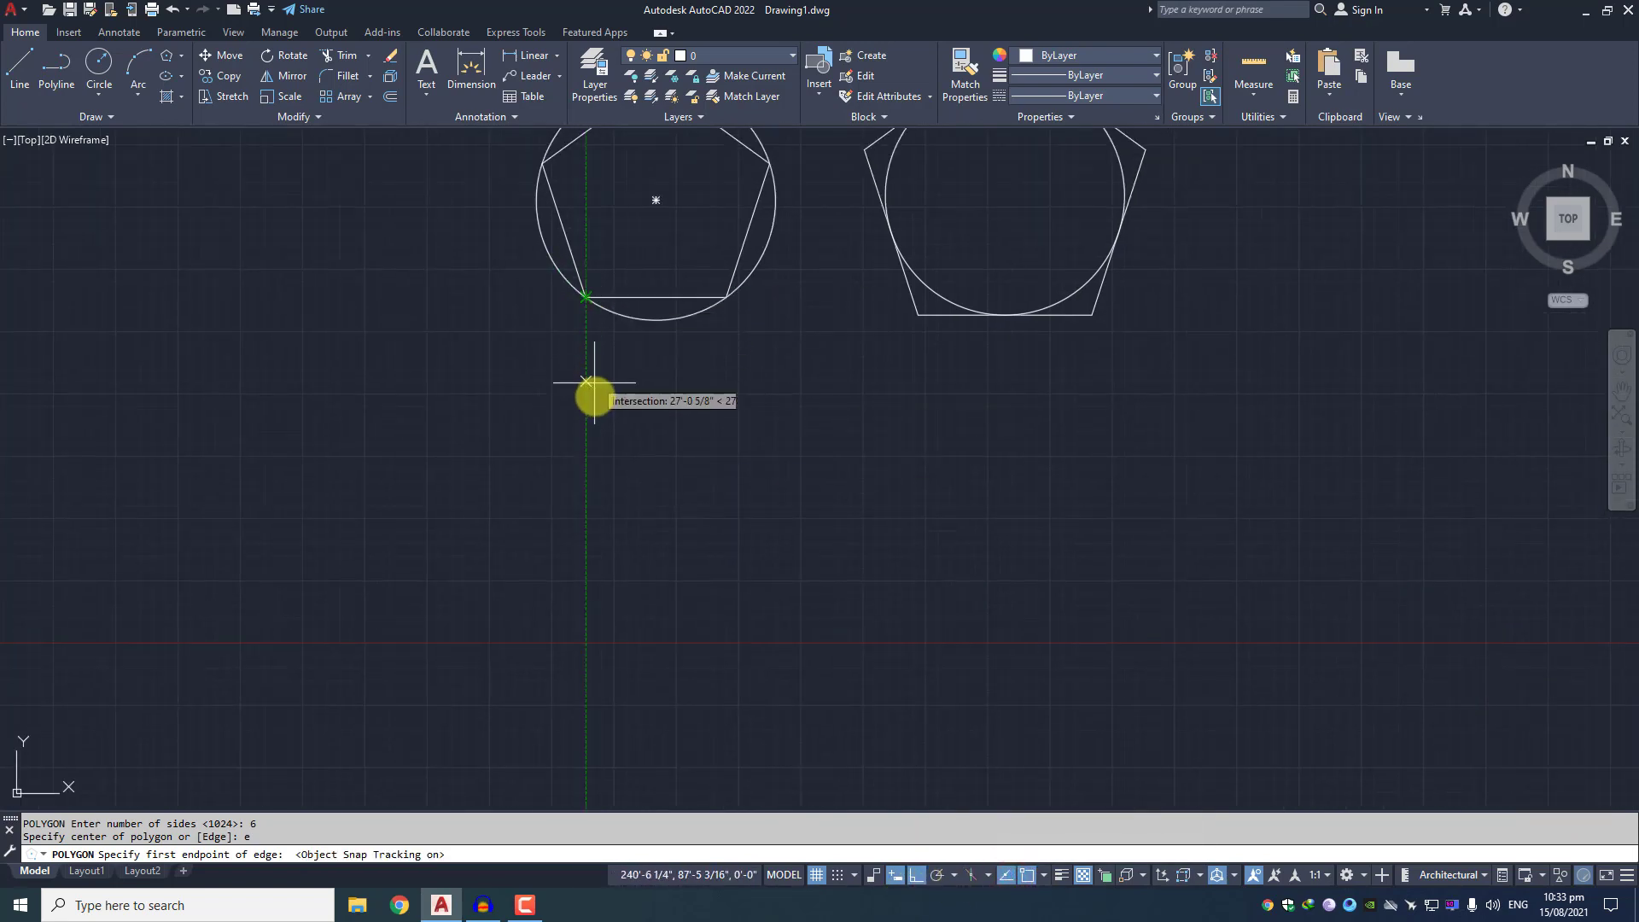
left_click(586, 517)
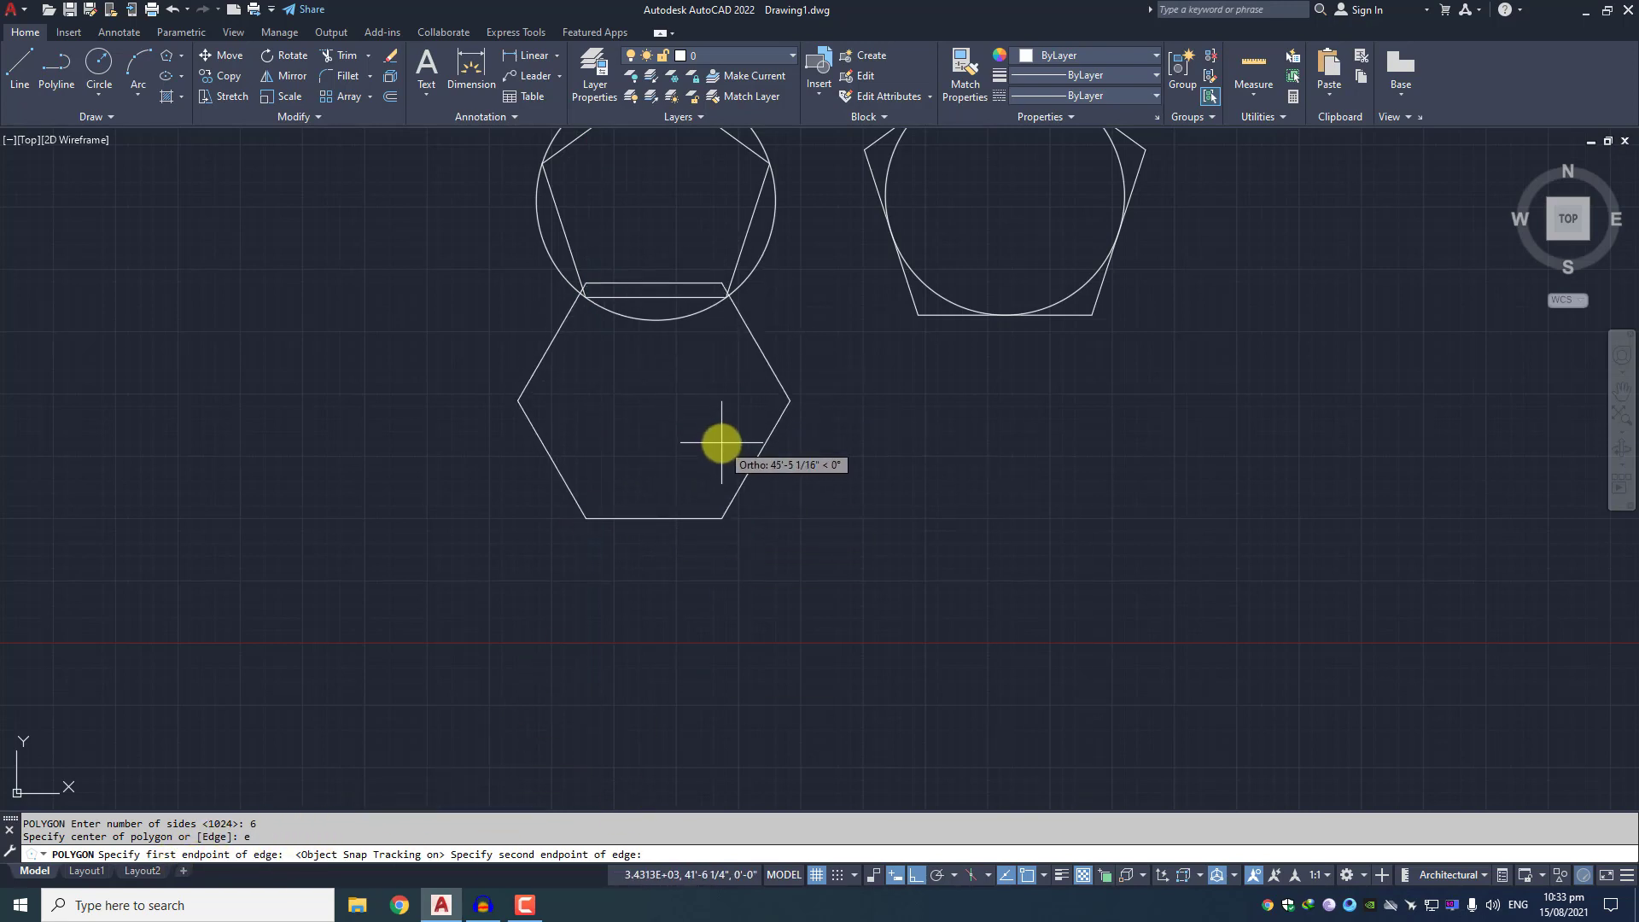
scroll(709, 478, "up", 3)
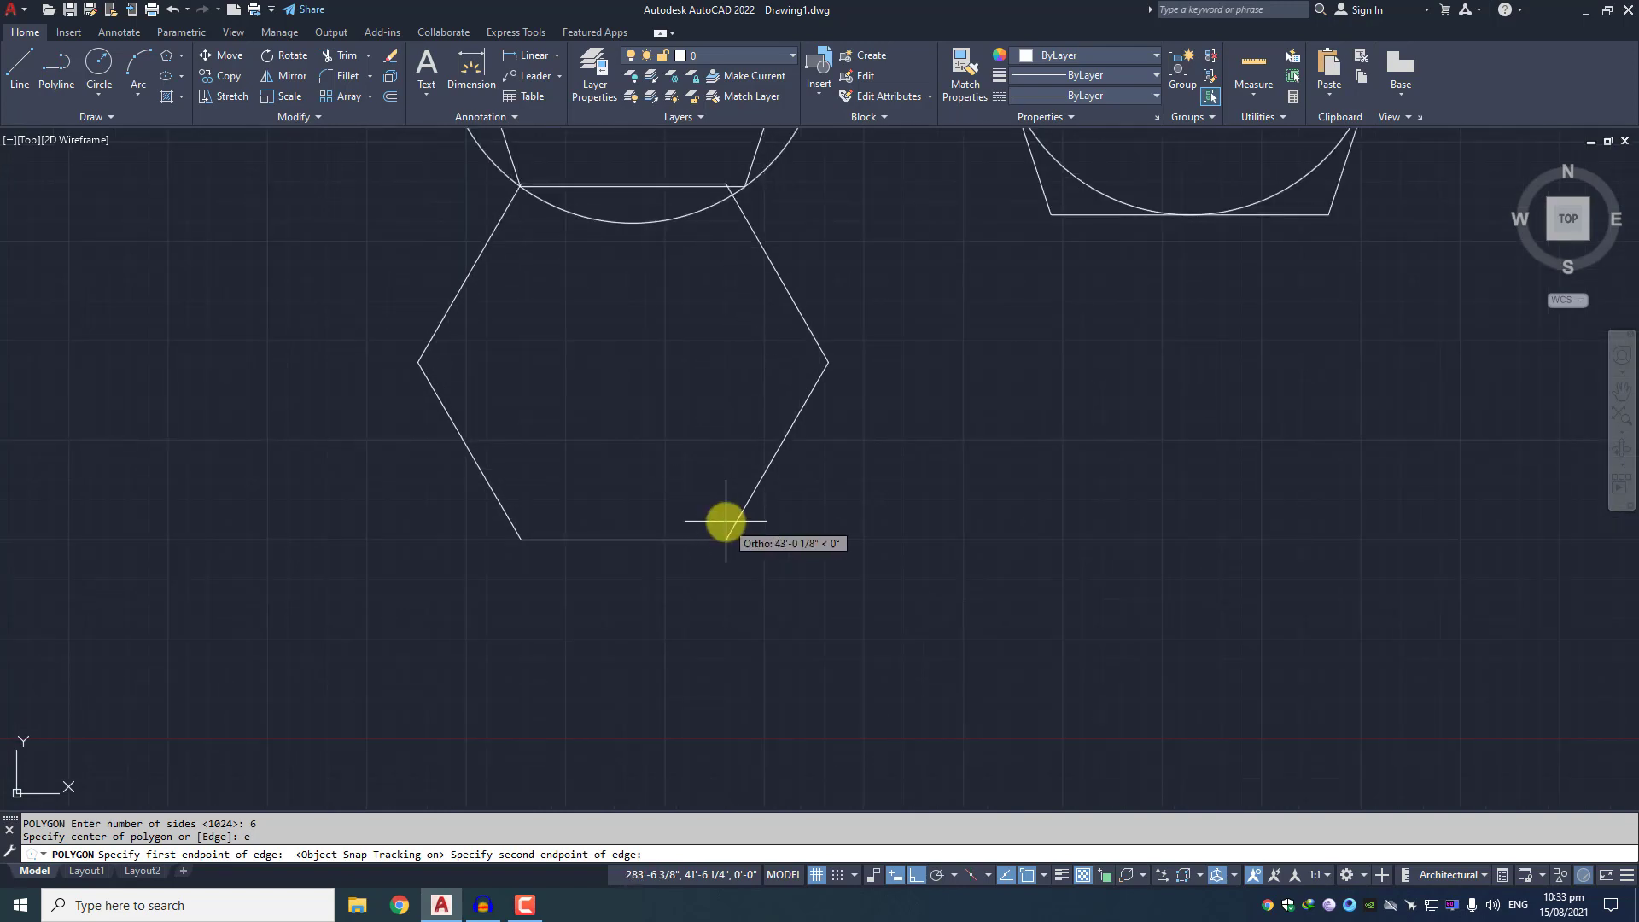
type("40'")
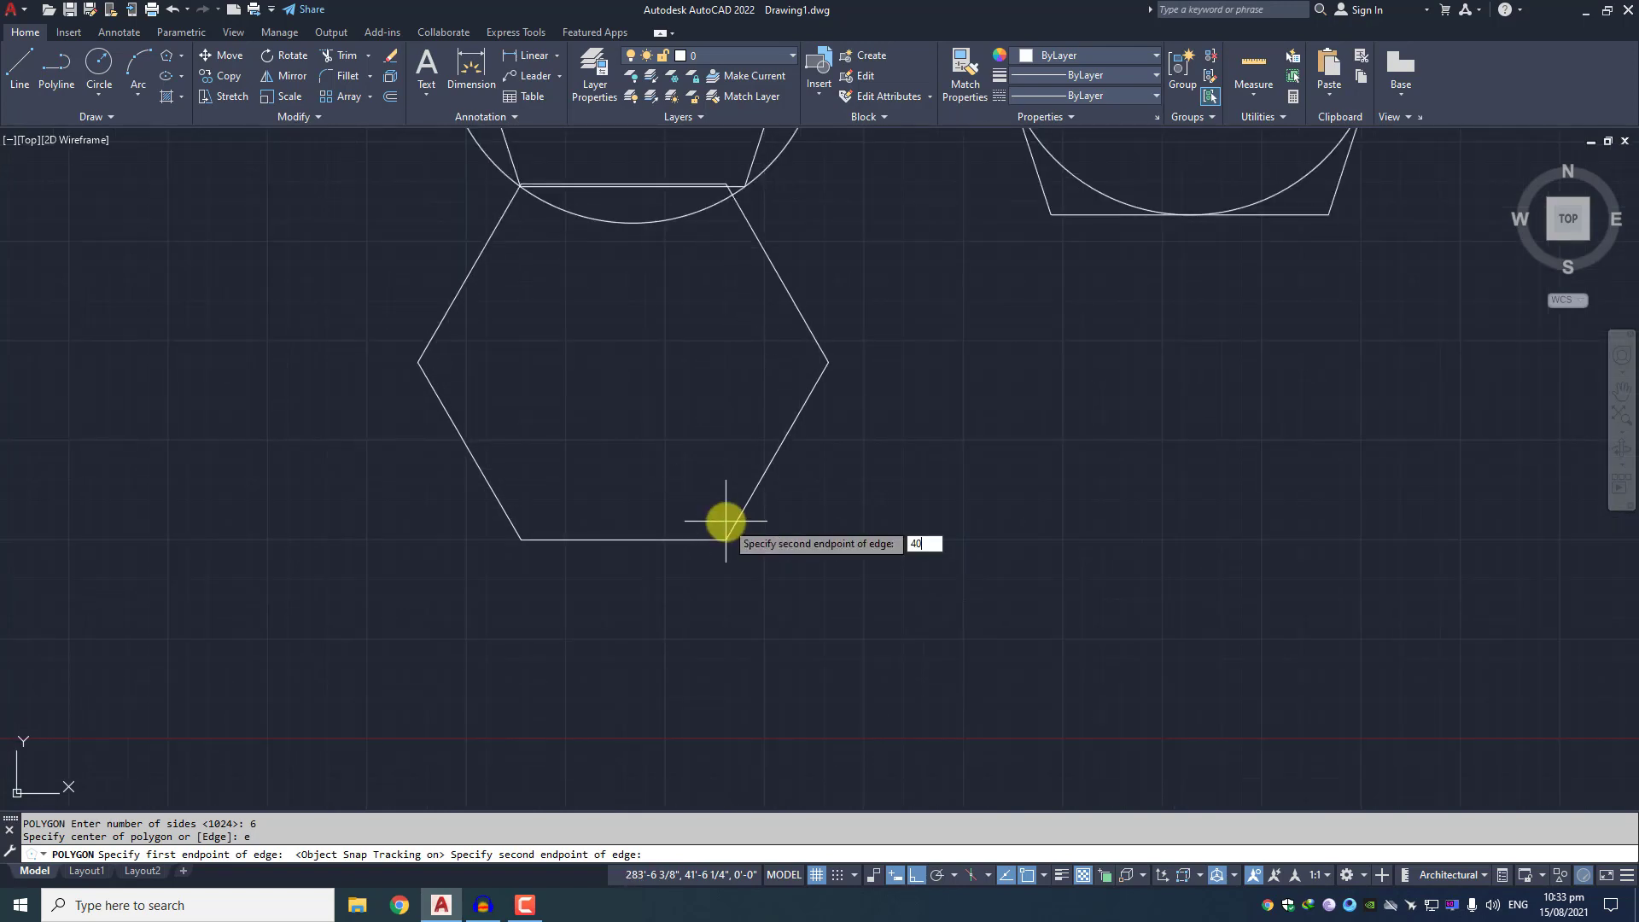
key("Return")
Move the hexagon, with Ortho off, clear of the circle to the empty area below and between the two pentagons
left_click(854, 608)
left_click(589, 395)
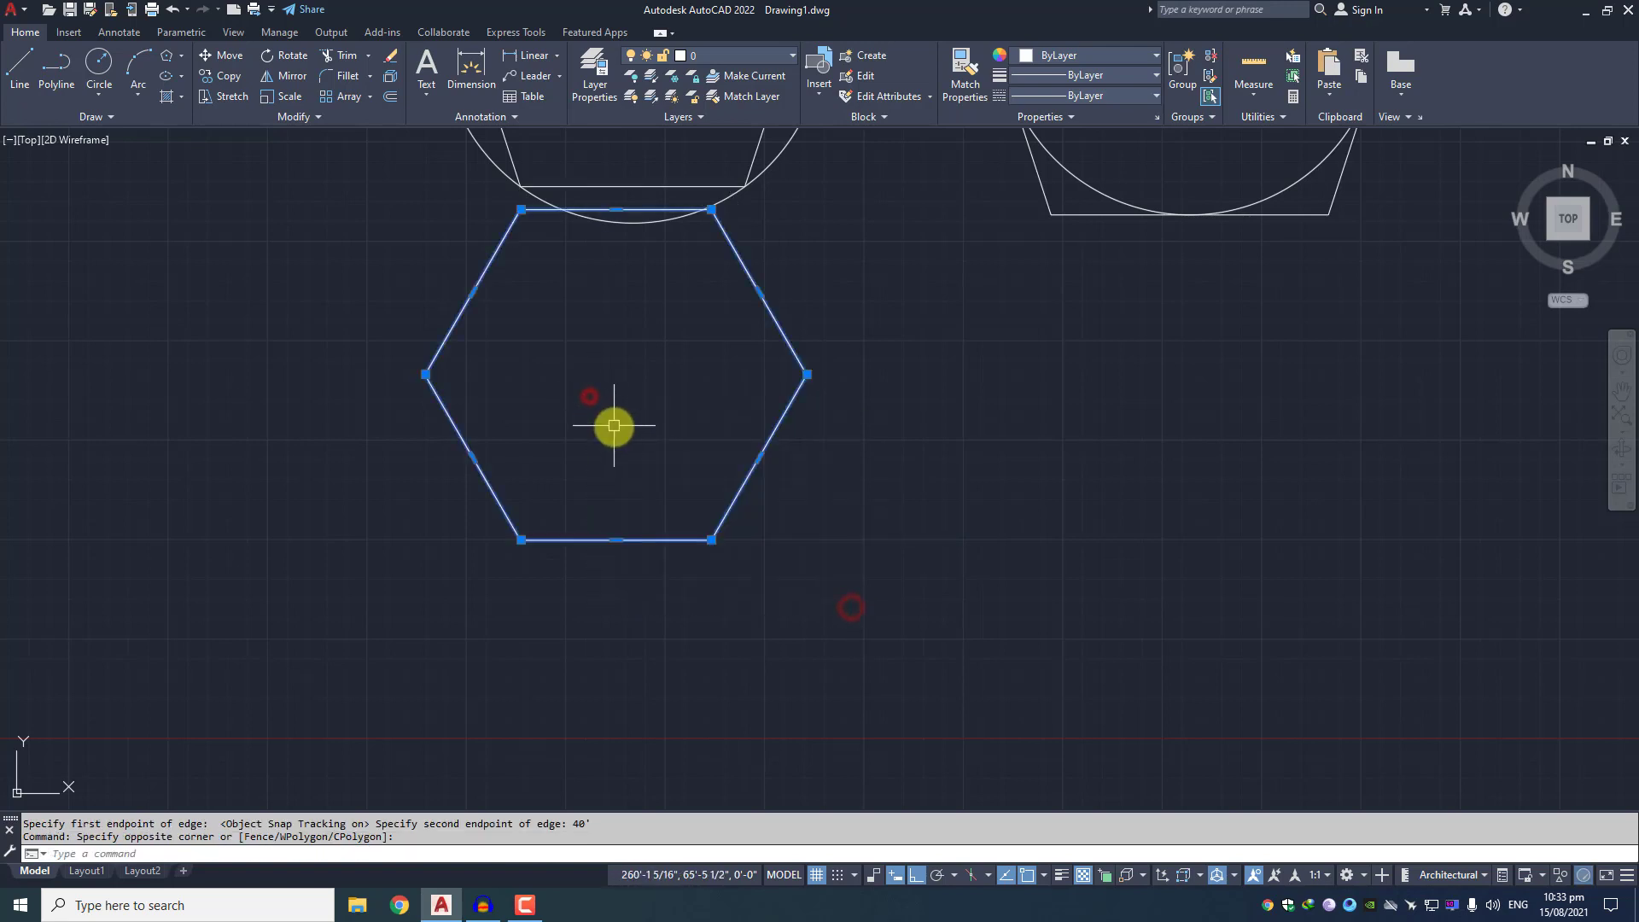
scroll(586, 432, "down", 2)
type("m")
key("Return")
left_click(570, 435)
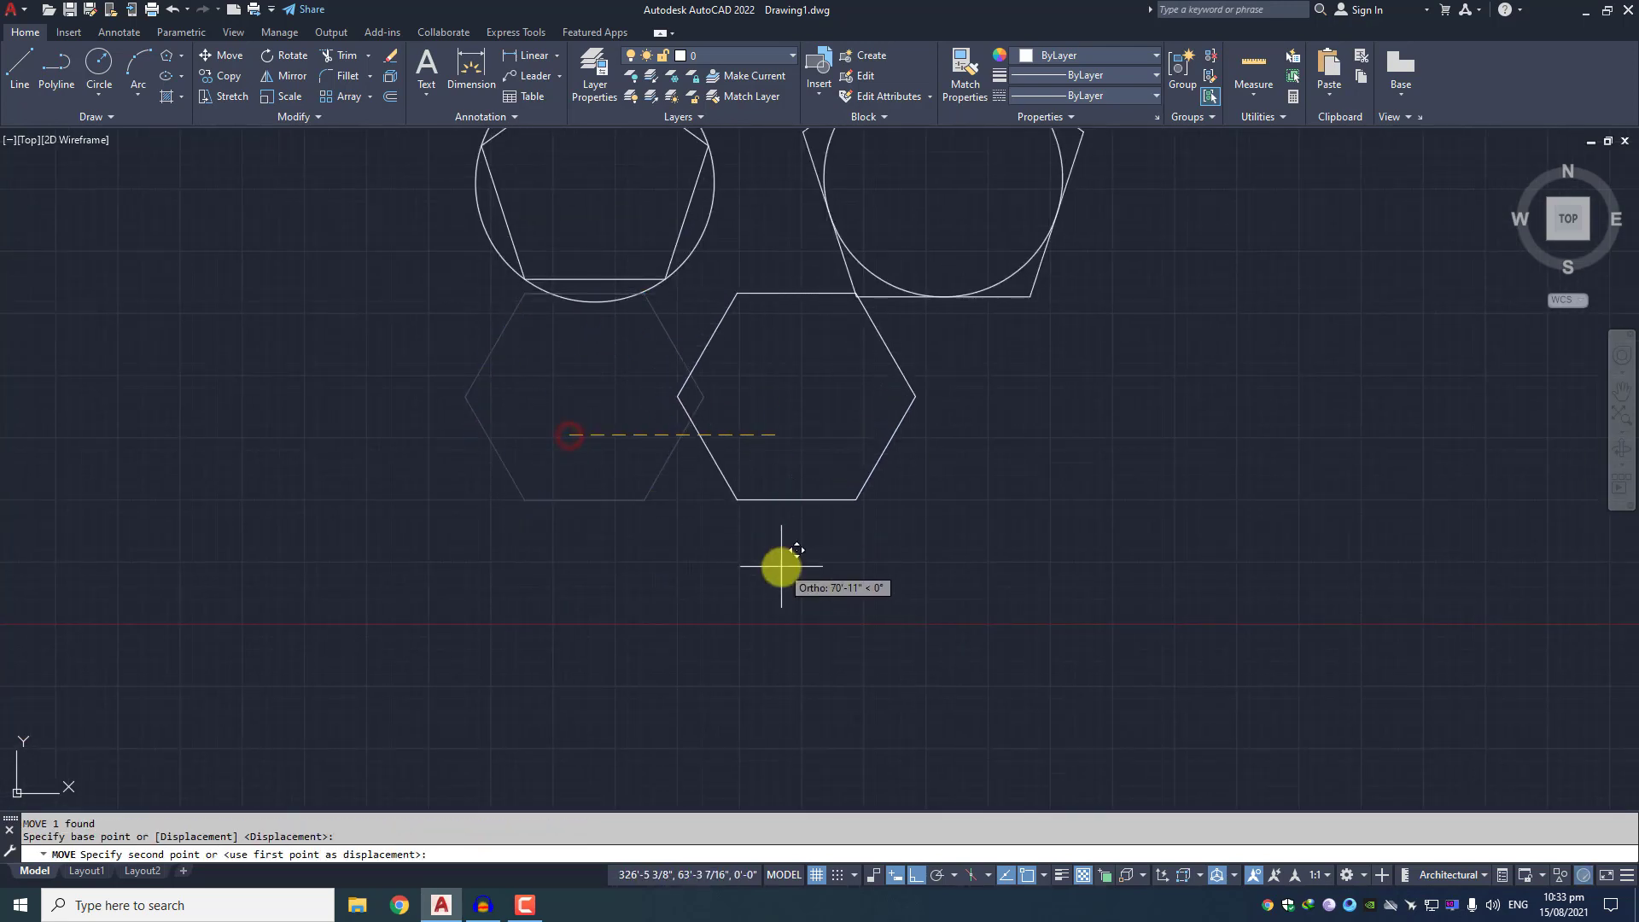
left_click(738, 543)
Check the side lengths of the circumscribed pentagon at its lower-right vertex
middle_click_drag(938, 319, 823, 402)
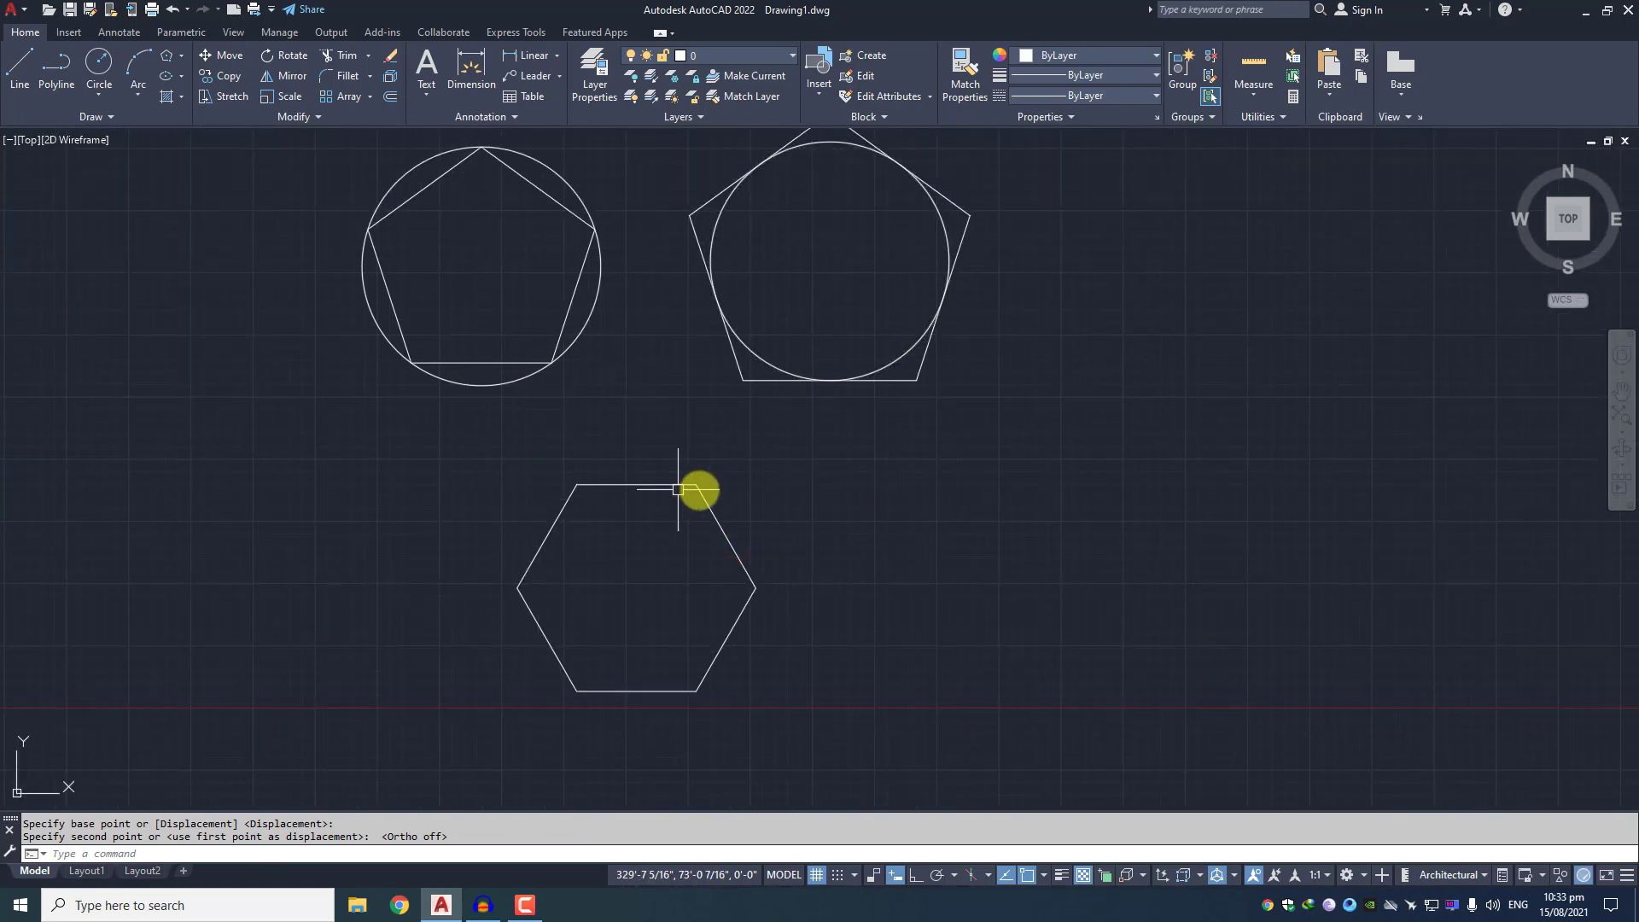
left_click(924, 365)
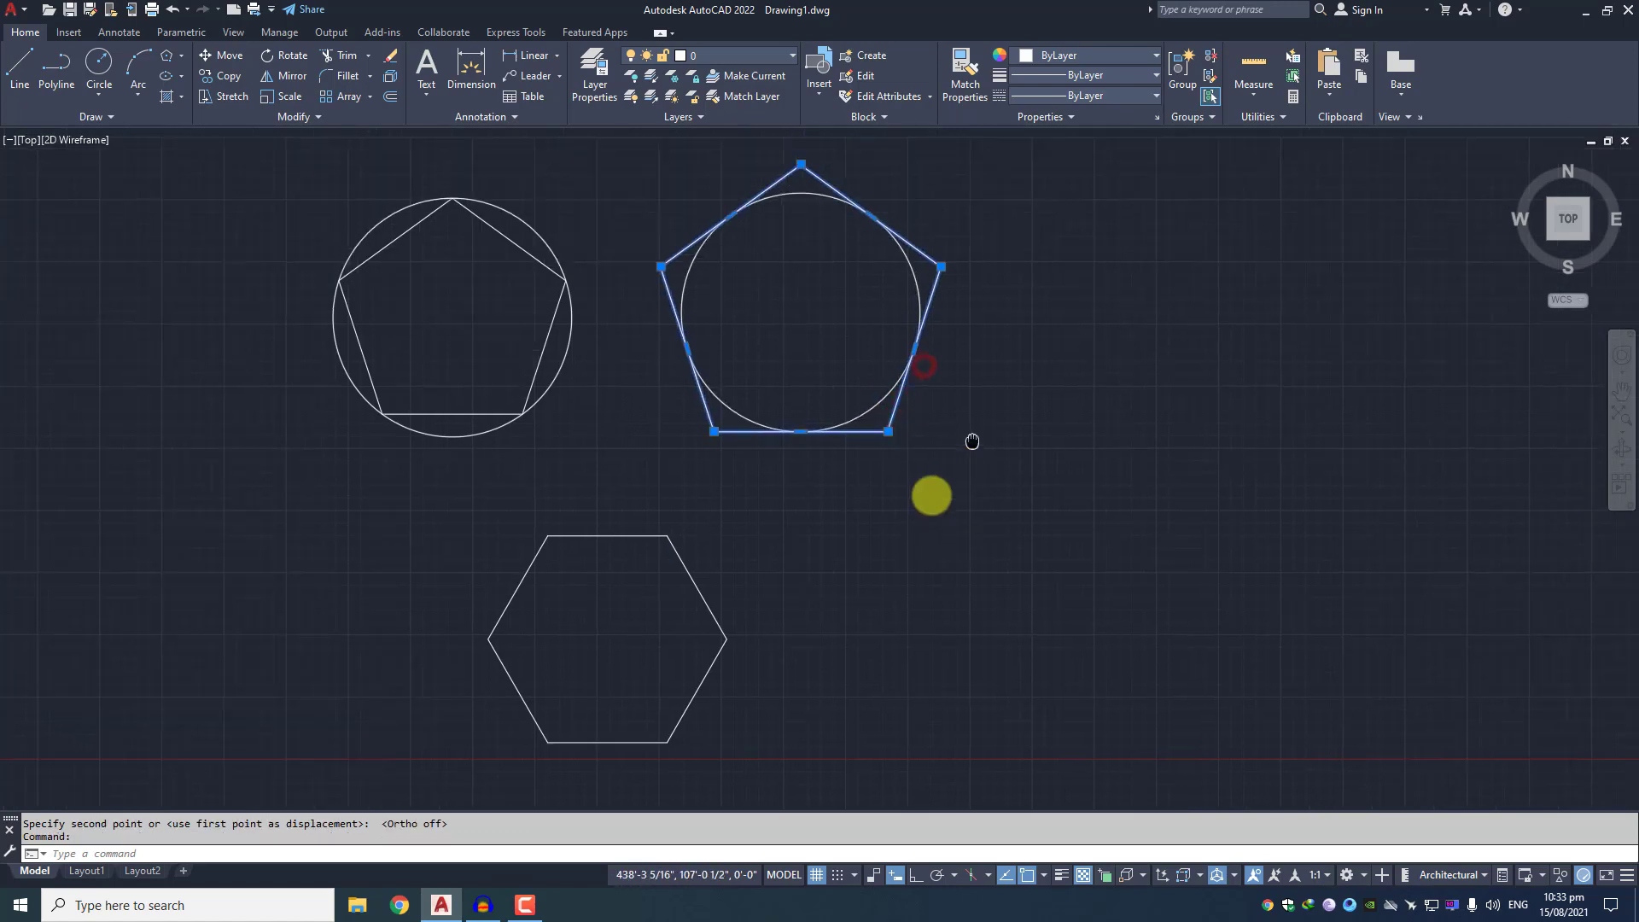
scroll(933, 494, "up", 5)
mouse_move(754, 578)
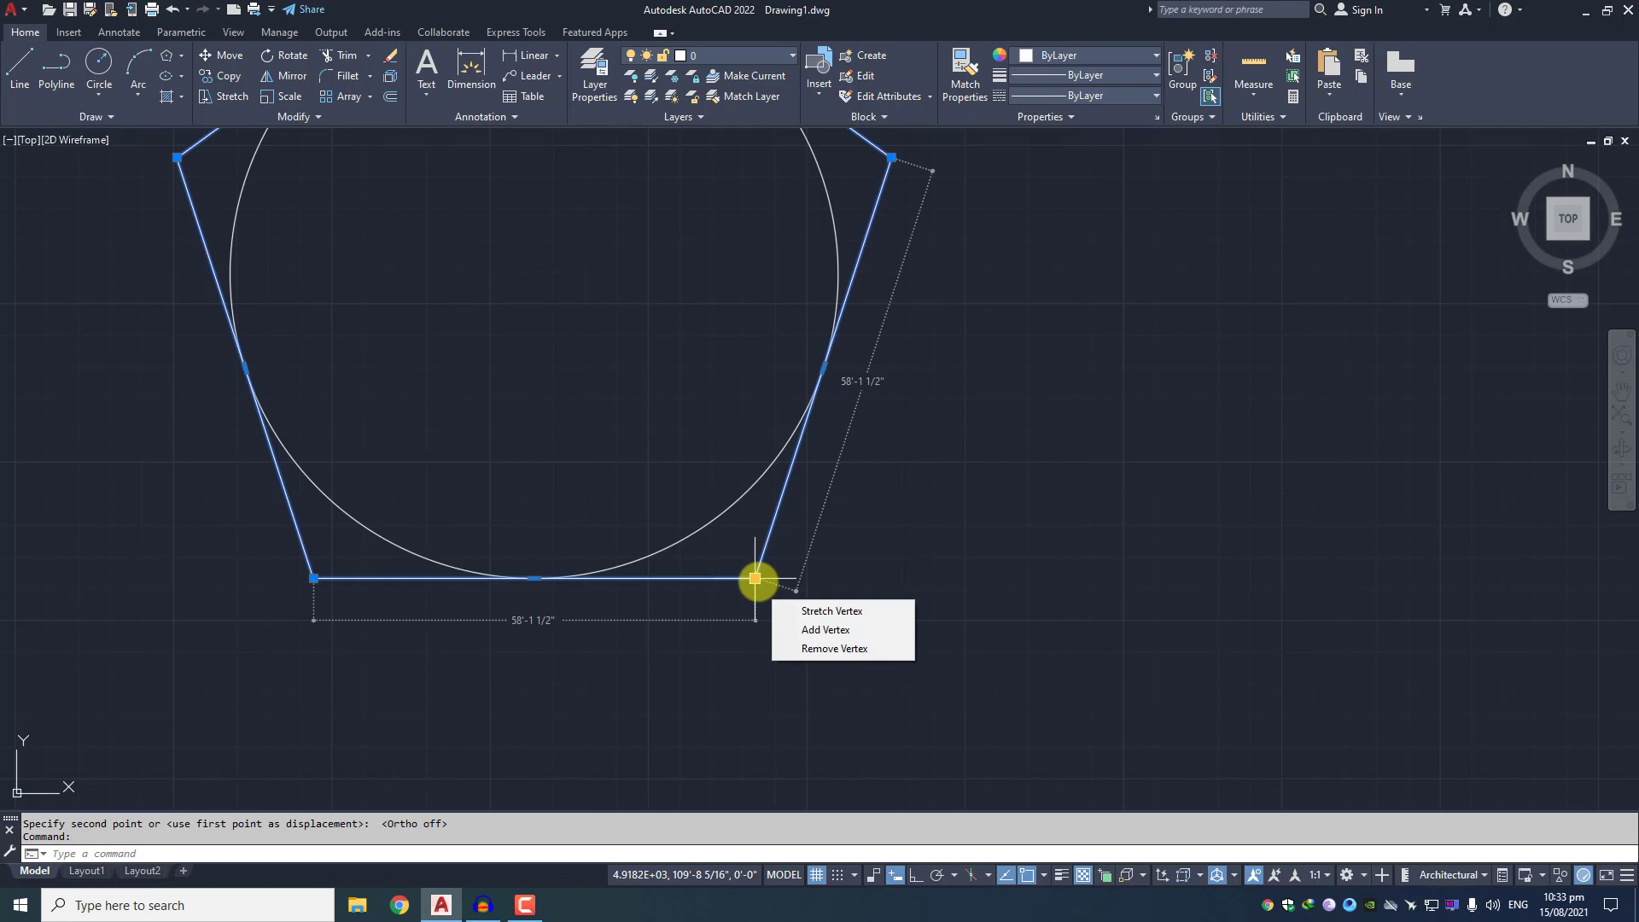
scroll(730, 451, "down", 5)
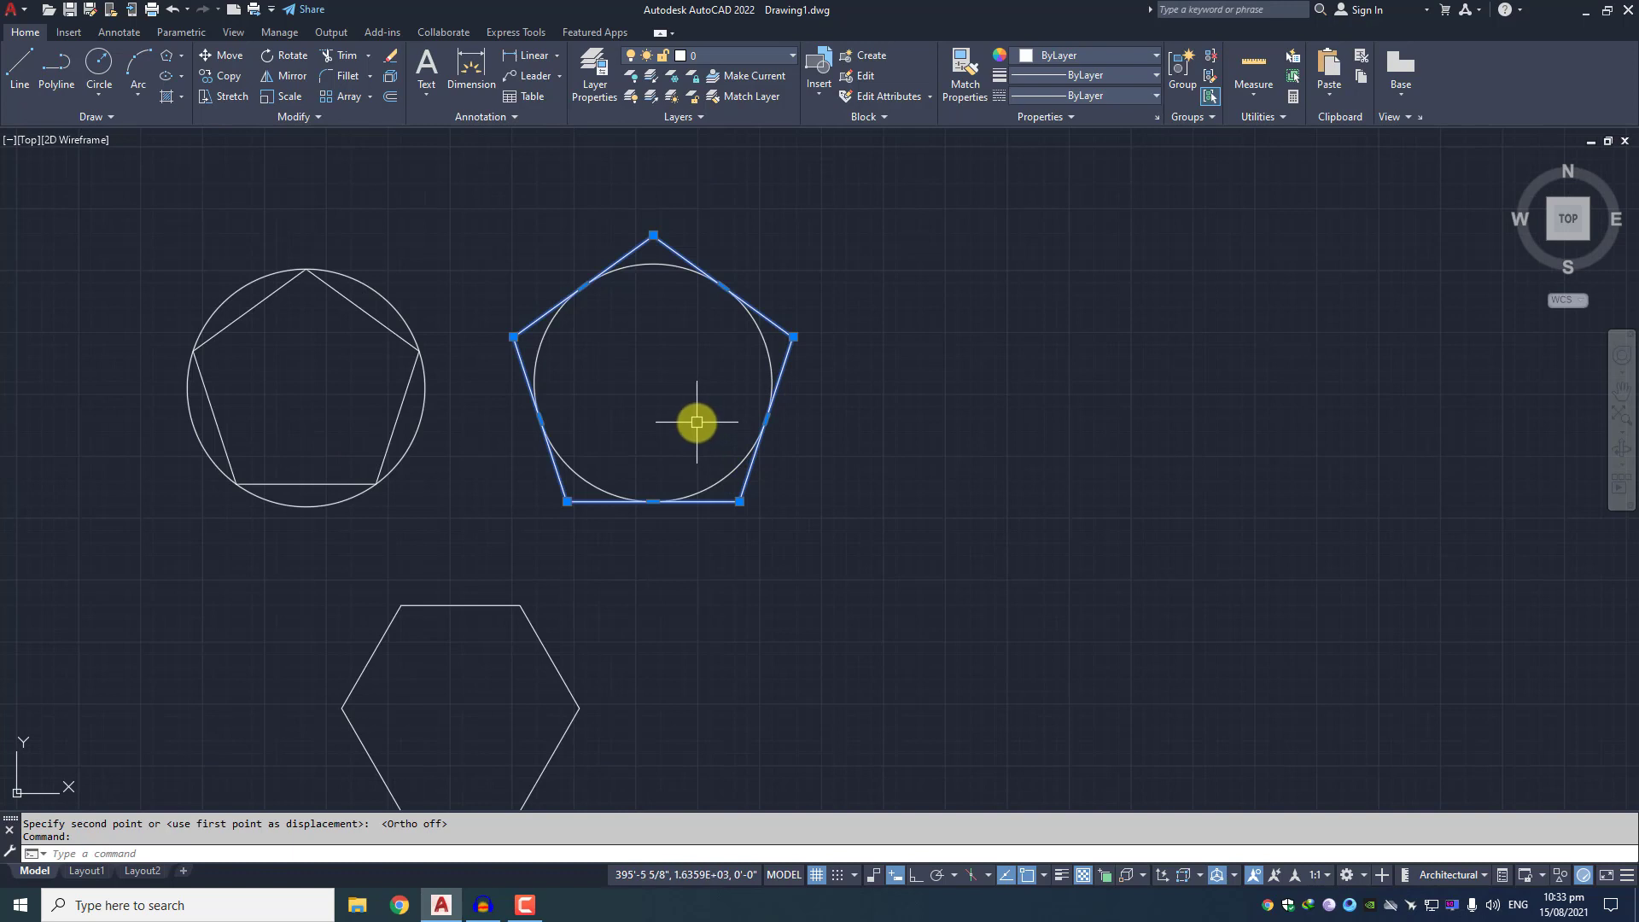
Check the hexagon's edge lengths at its vertices, and clear the selection
middle_click_drag(598, 625, 809, 365)
scroll(808, 366, "up", 5)
left_click(813, 408)
left_click(604, 574)
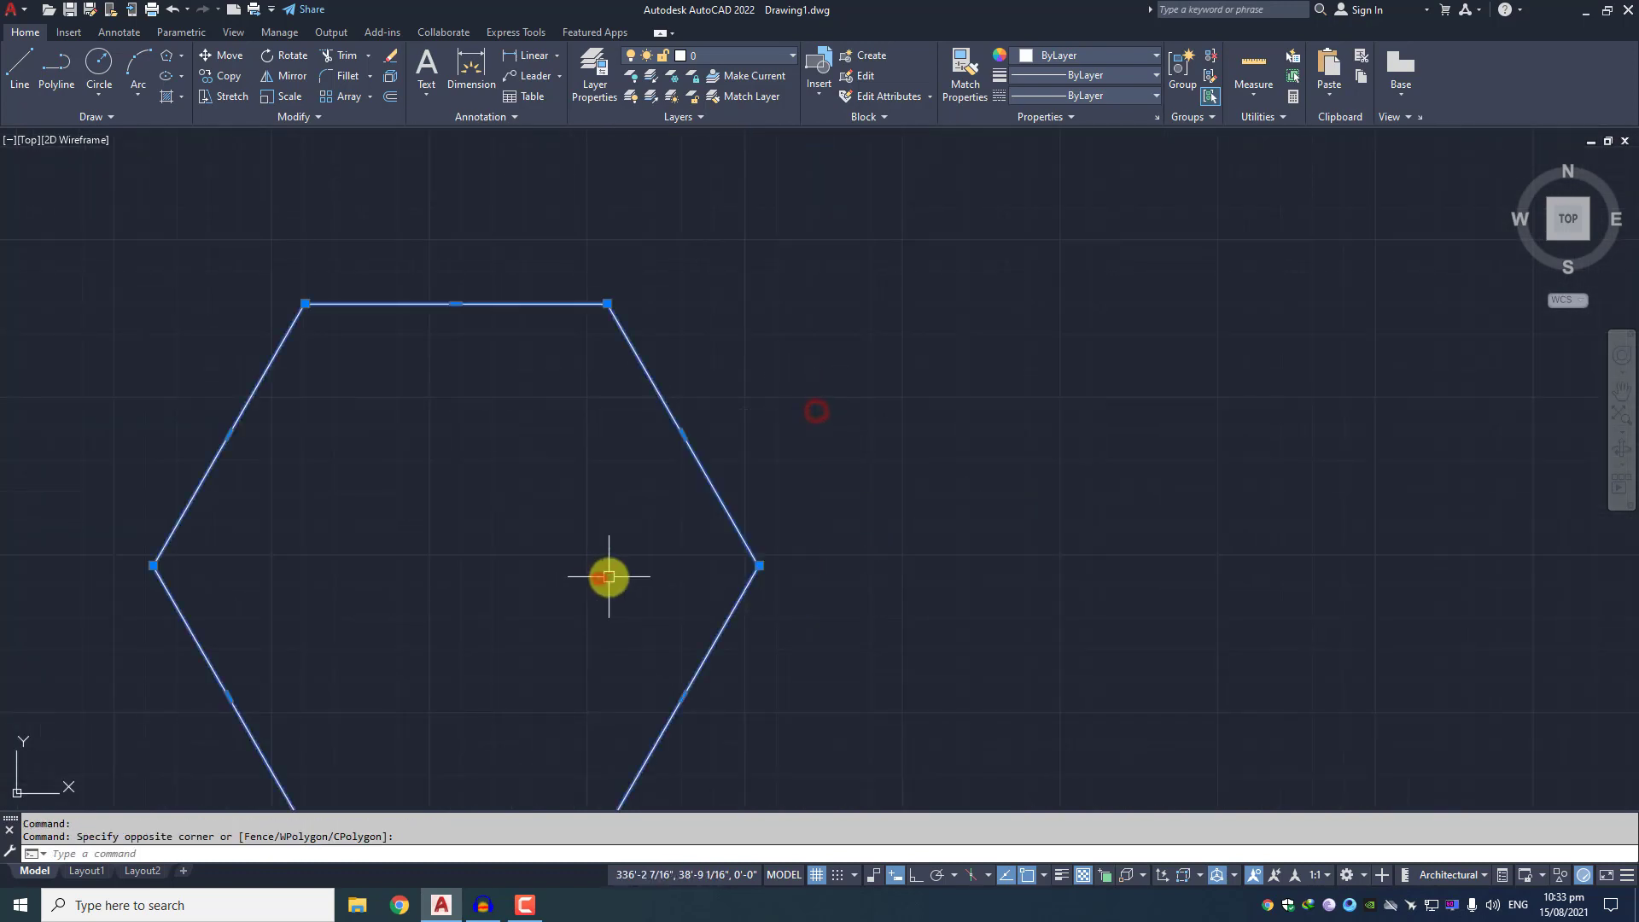
middle_click_drag(607, 575, 745, 428)
mouse_move(722, 677)
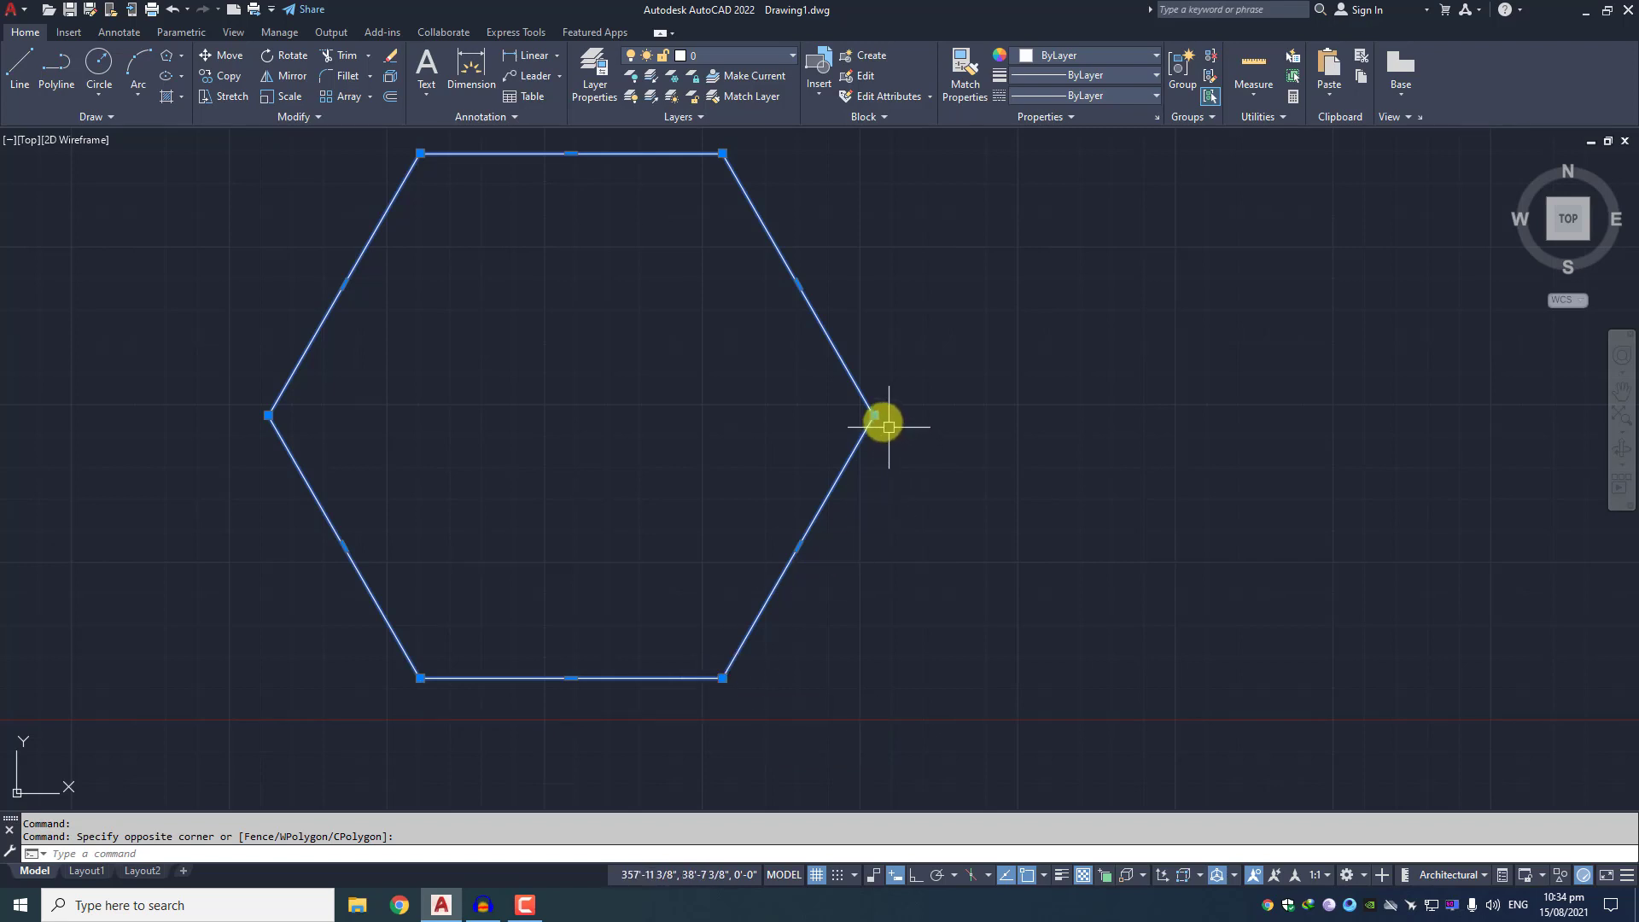
mouse_move(874, 415)
middle_click_drag(435, 175, 464, 347)
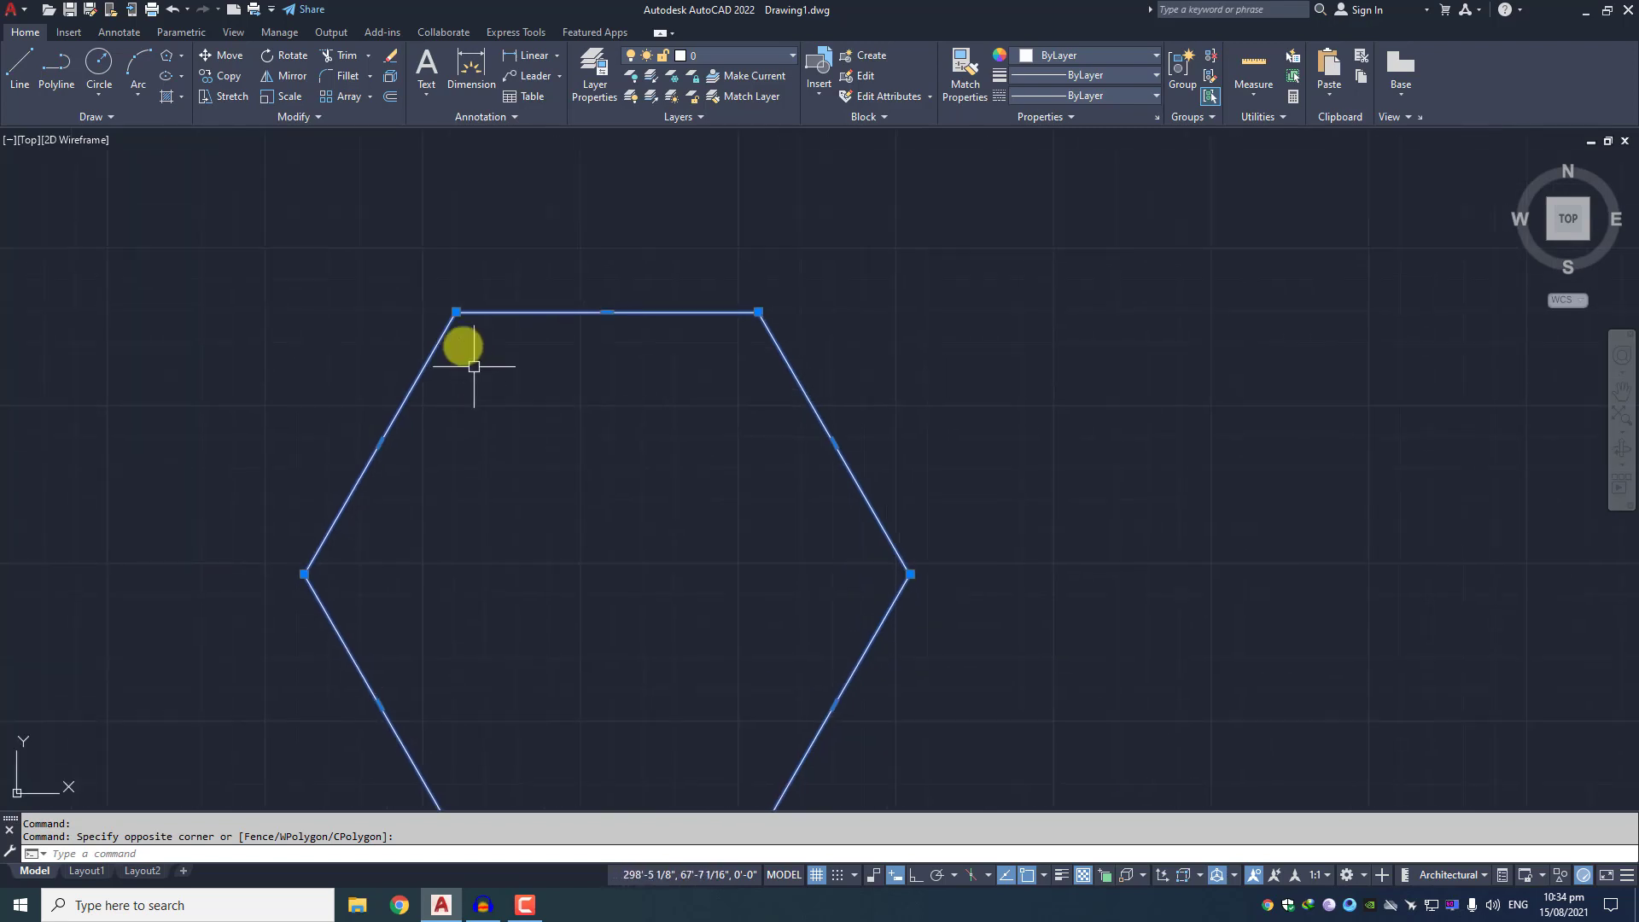
mouse_move(456, 311)
middle_click_drag(513, 541, 483, 215)
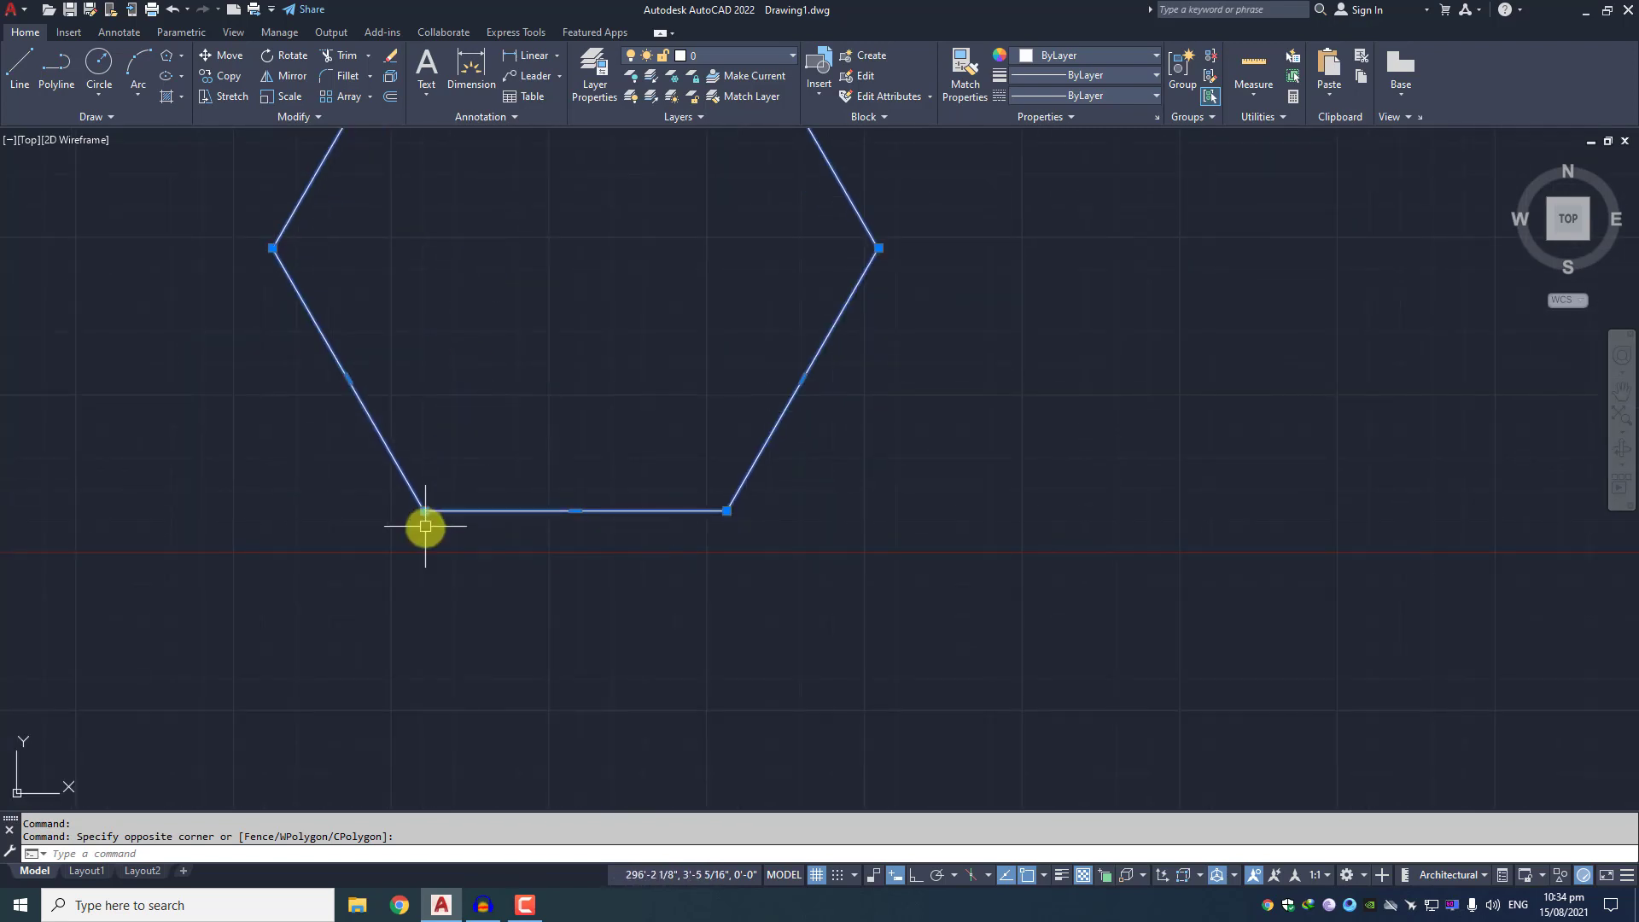
mouse_move(425, 510)
scroll(506, 420, "down", 4)
middle_click_drag(555, 361, 486, 377)
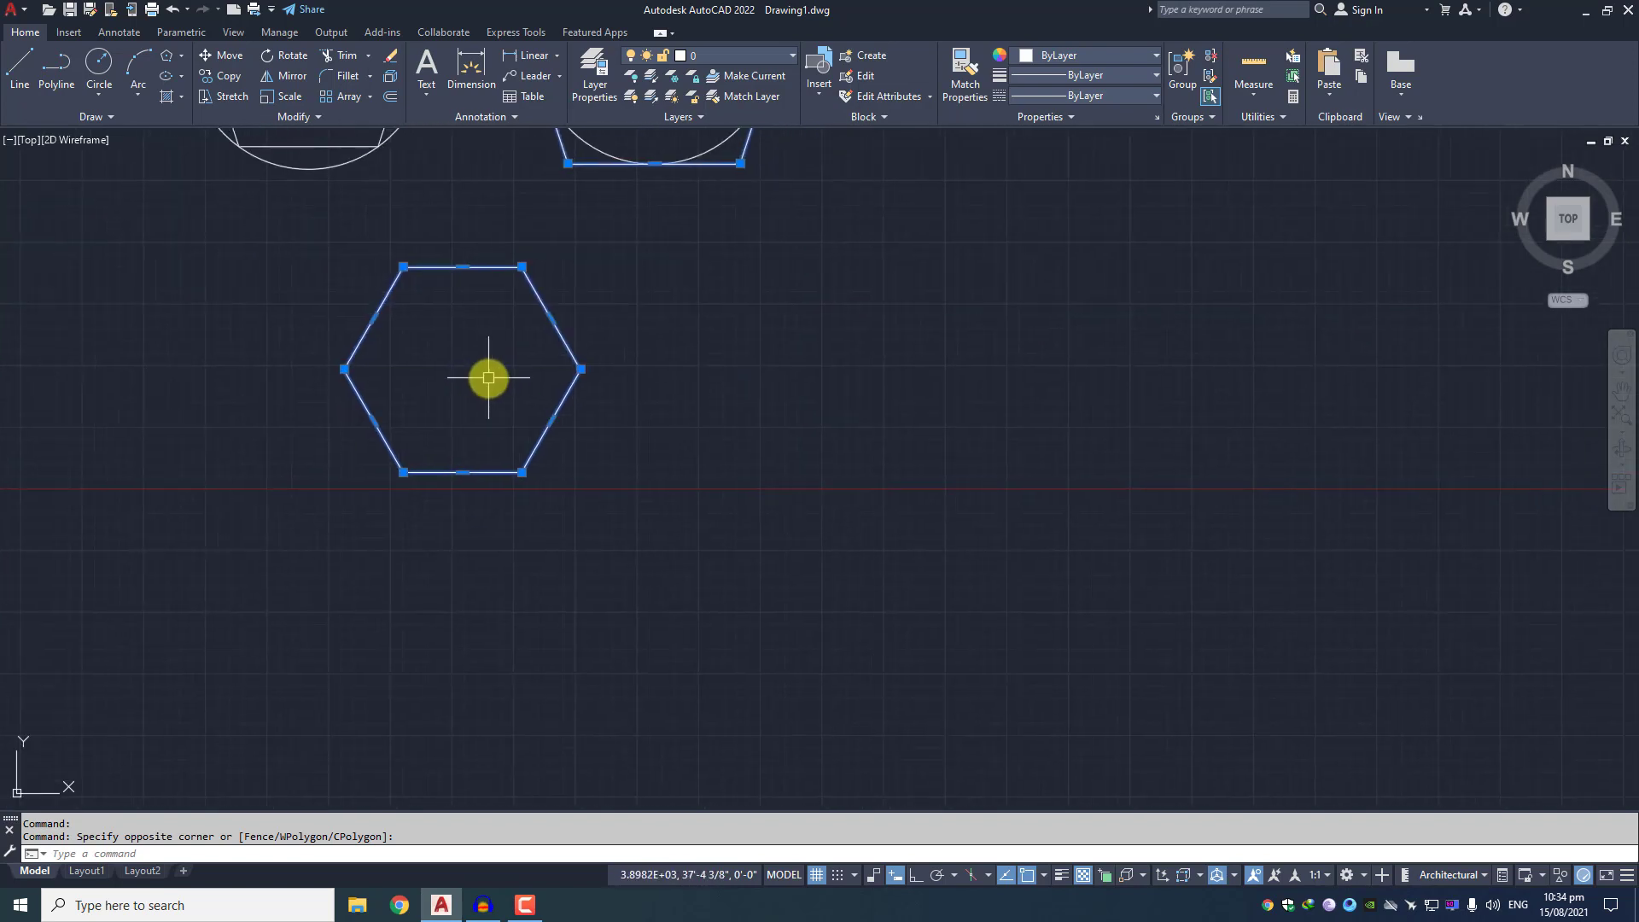
scroll(487, 377, "up", 2)
key("Escape")
key("Escape")
type("rec")
key("Return")
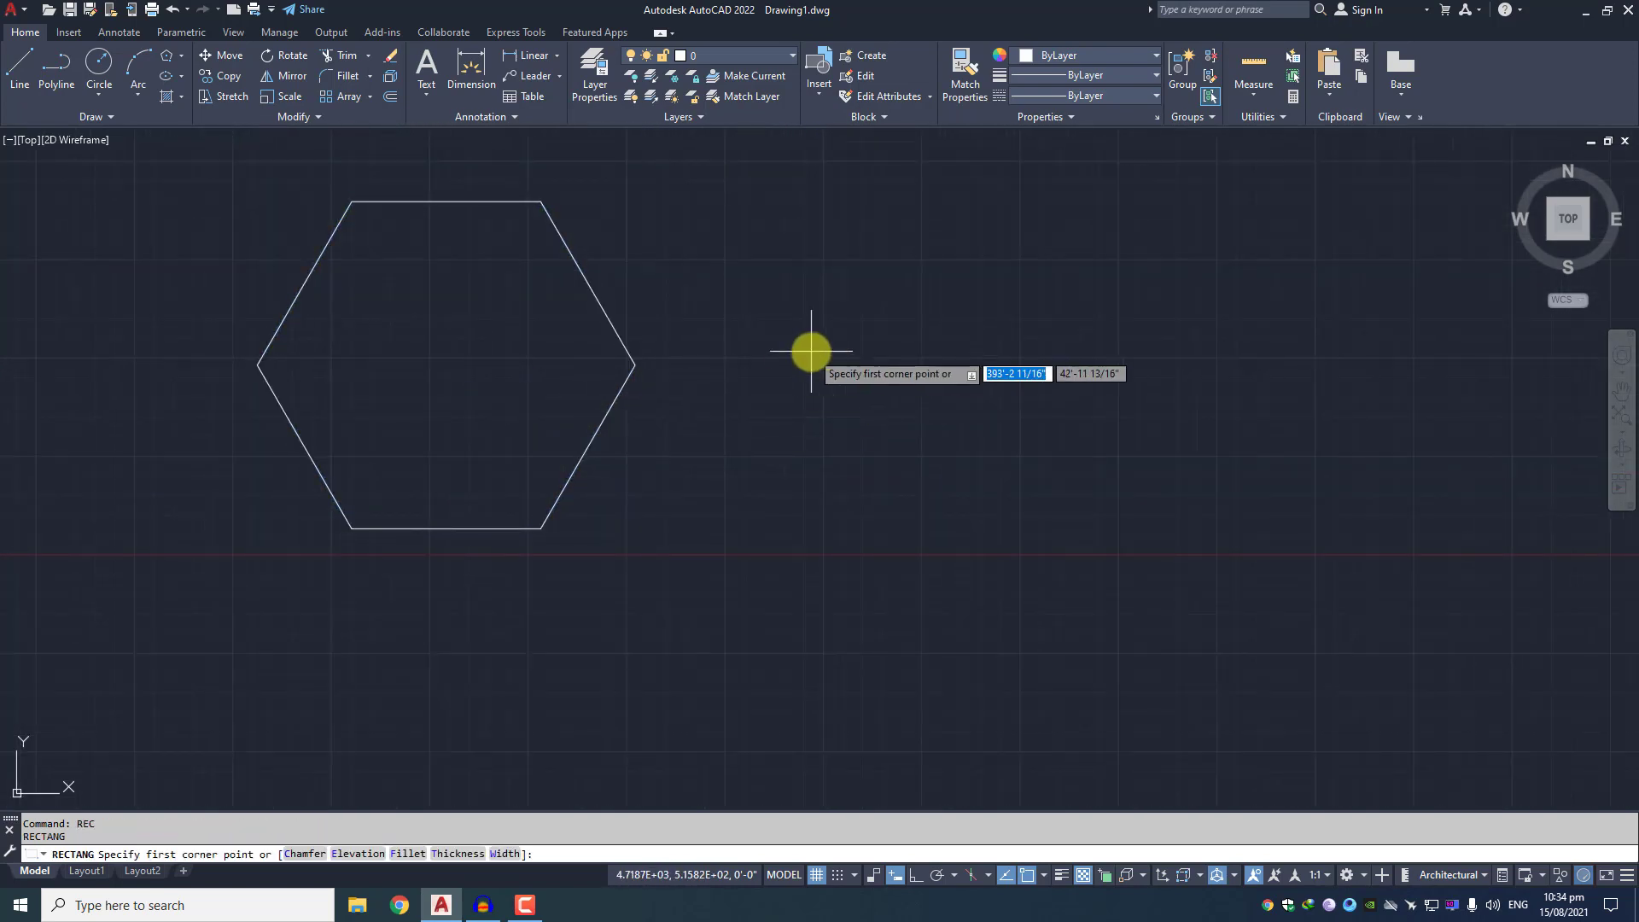
left_click(669, 268)
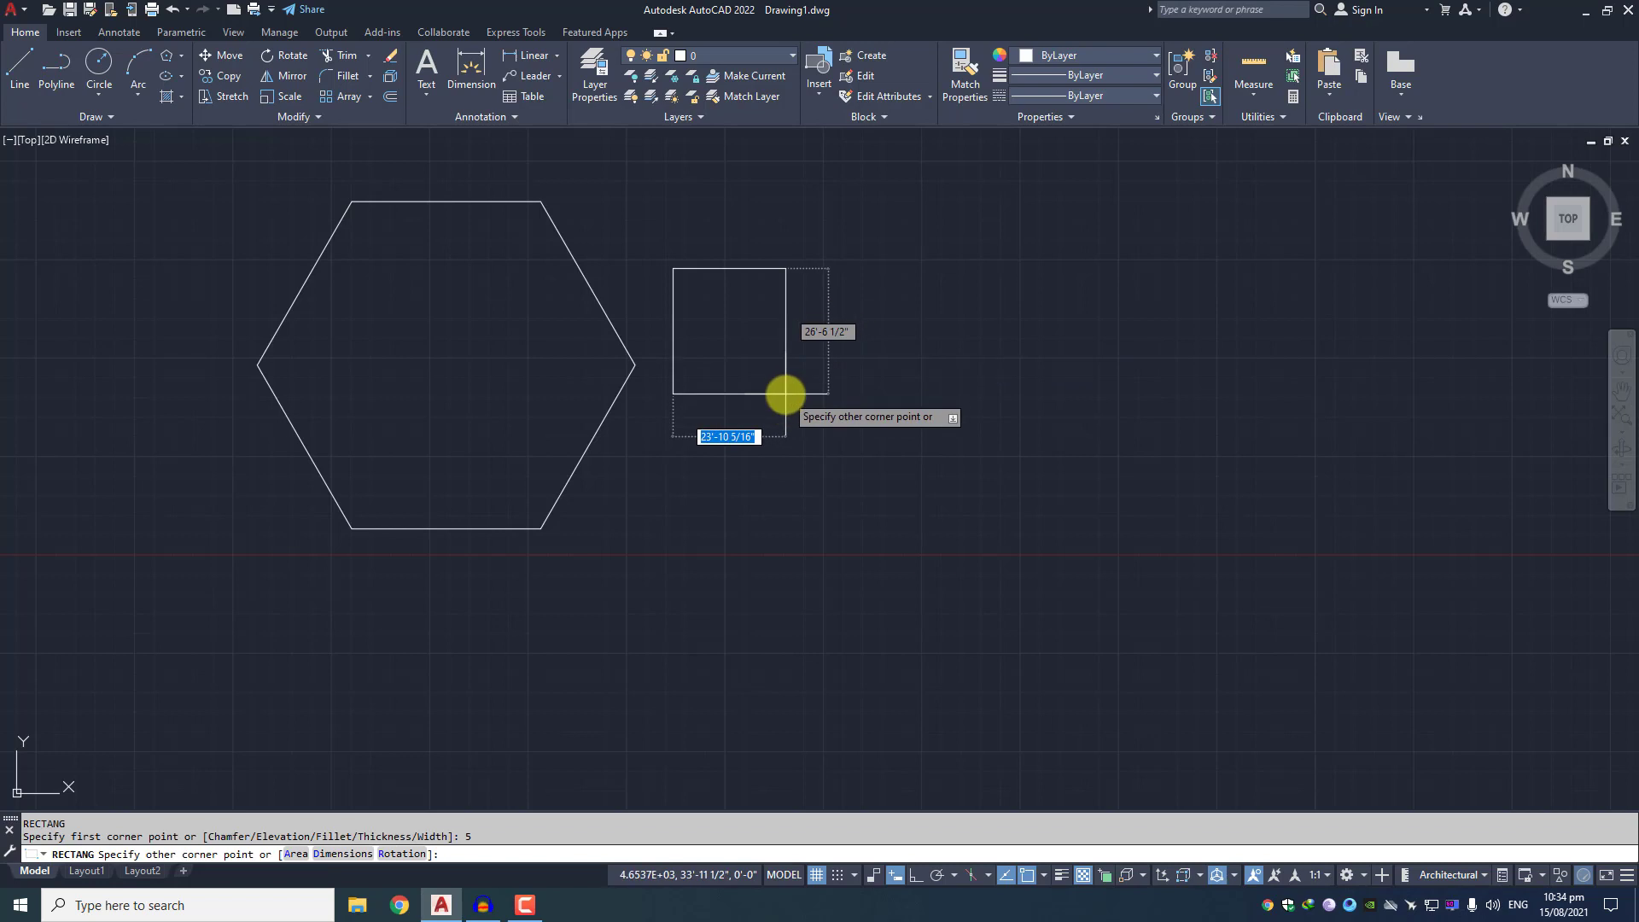
key("Escape")
type("rec")
key("Return")
key("Escape")
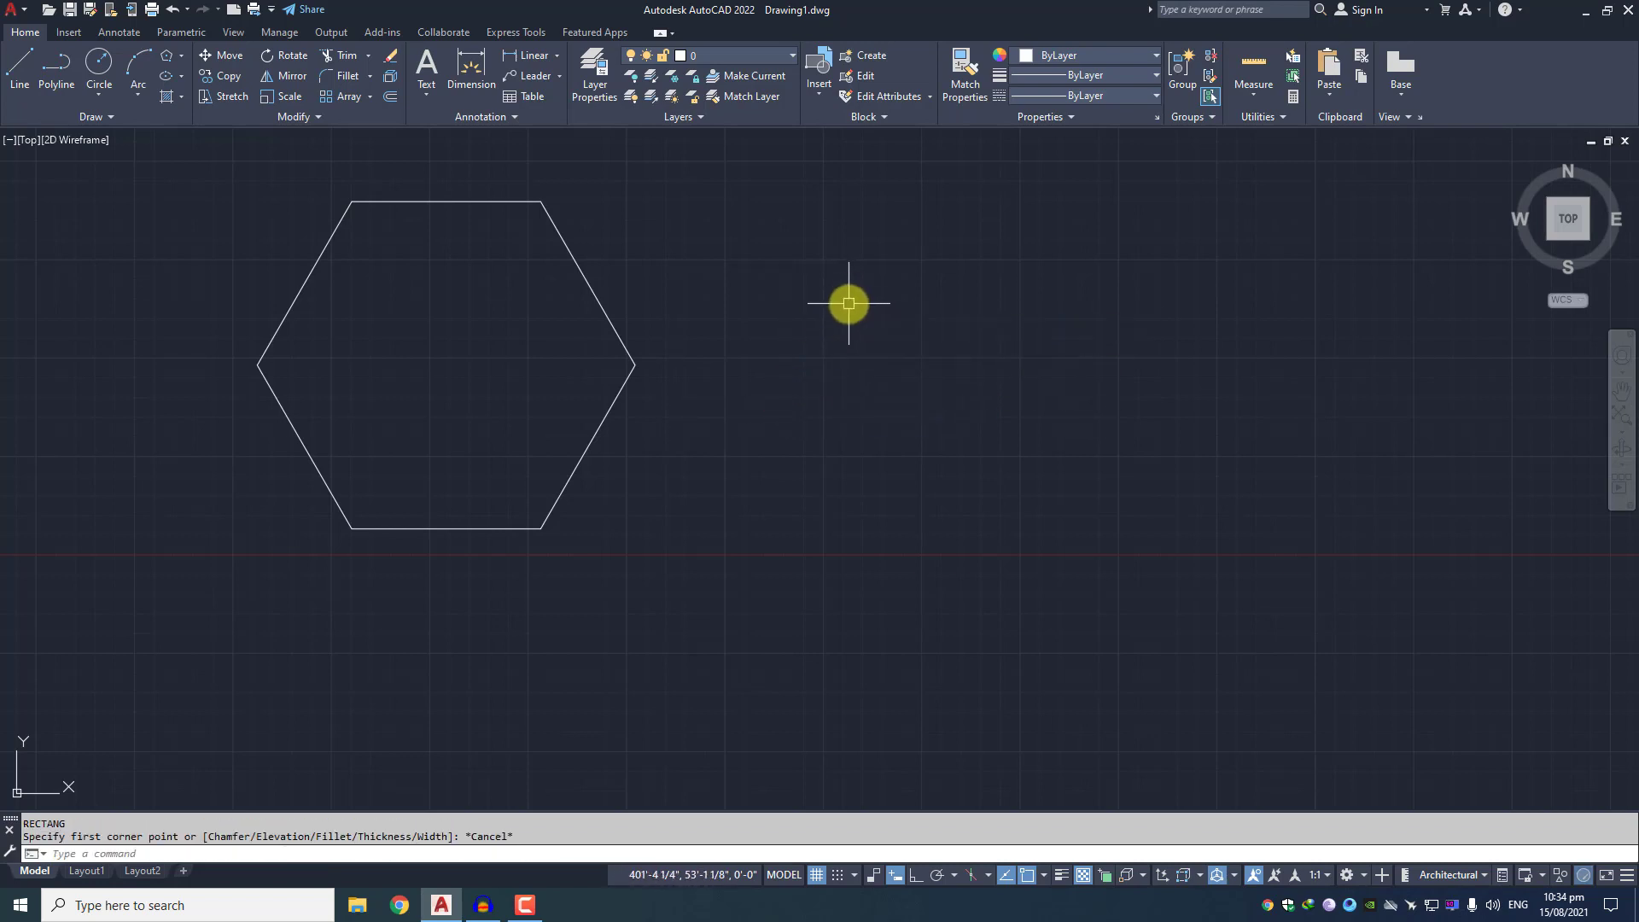
Draw a five-sided polygon by its edge to the right of the hexagon, with a 30' base edge tilted about 8°
type("pol")
key("Return")
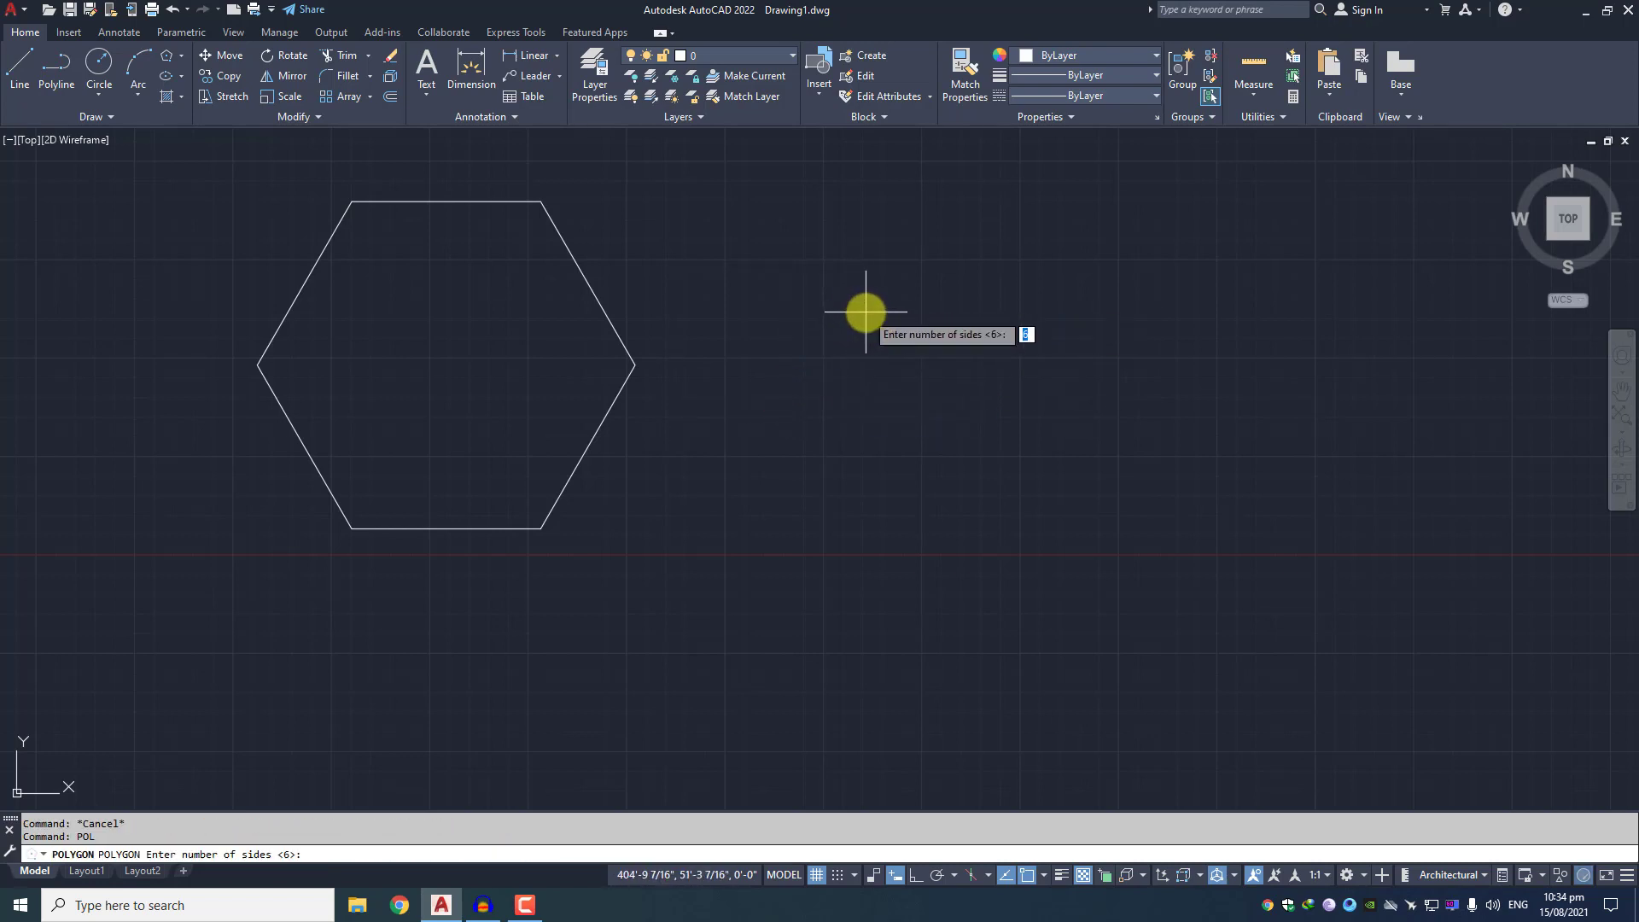
type("5")
key("Return")
middle_click_drag(863, 310, 796, 368)
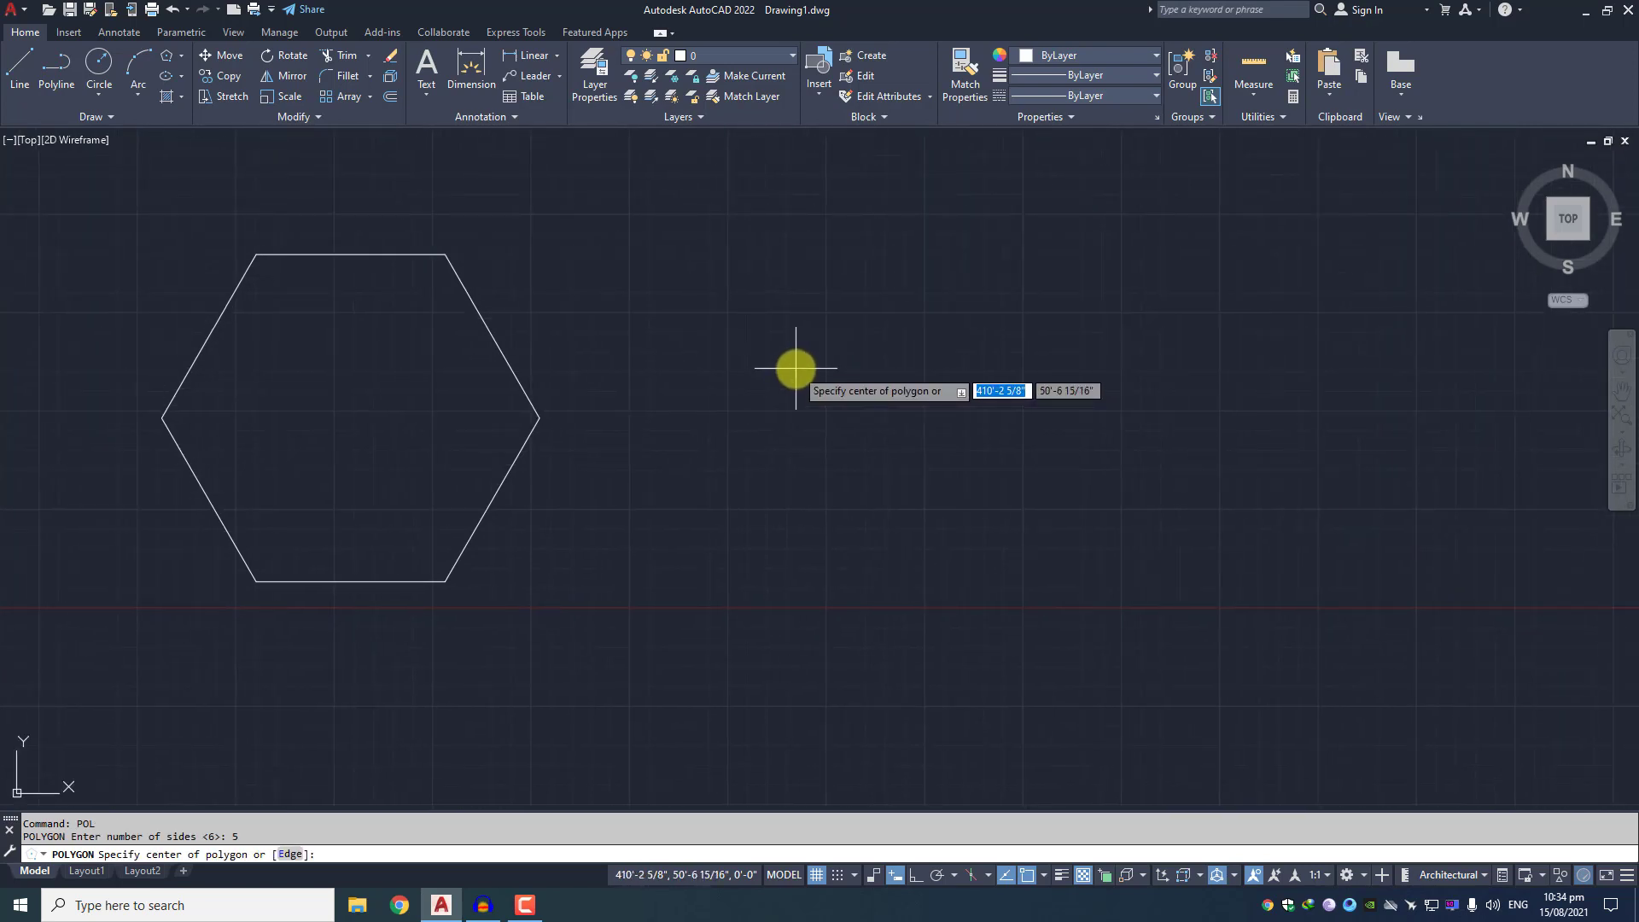
type("e")
key("Return")
left_click(754, 557)
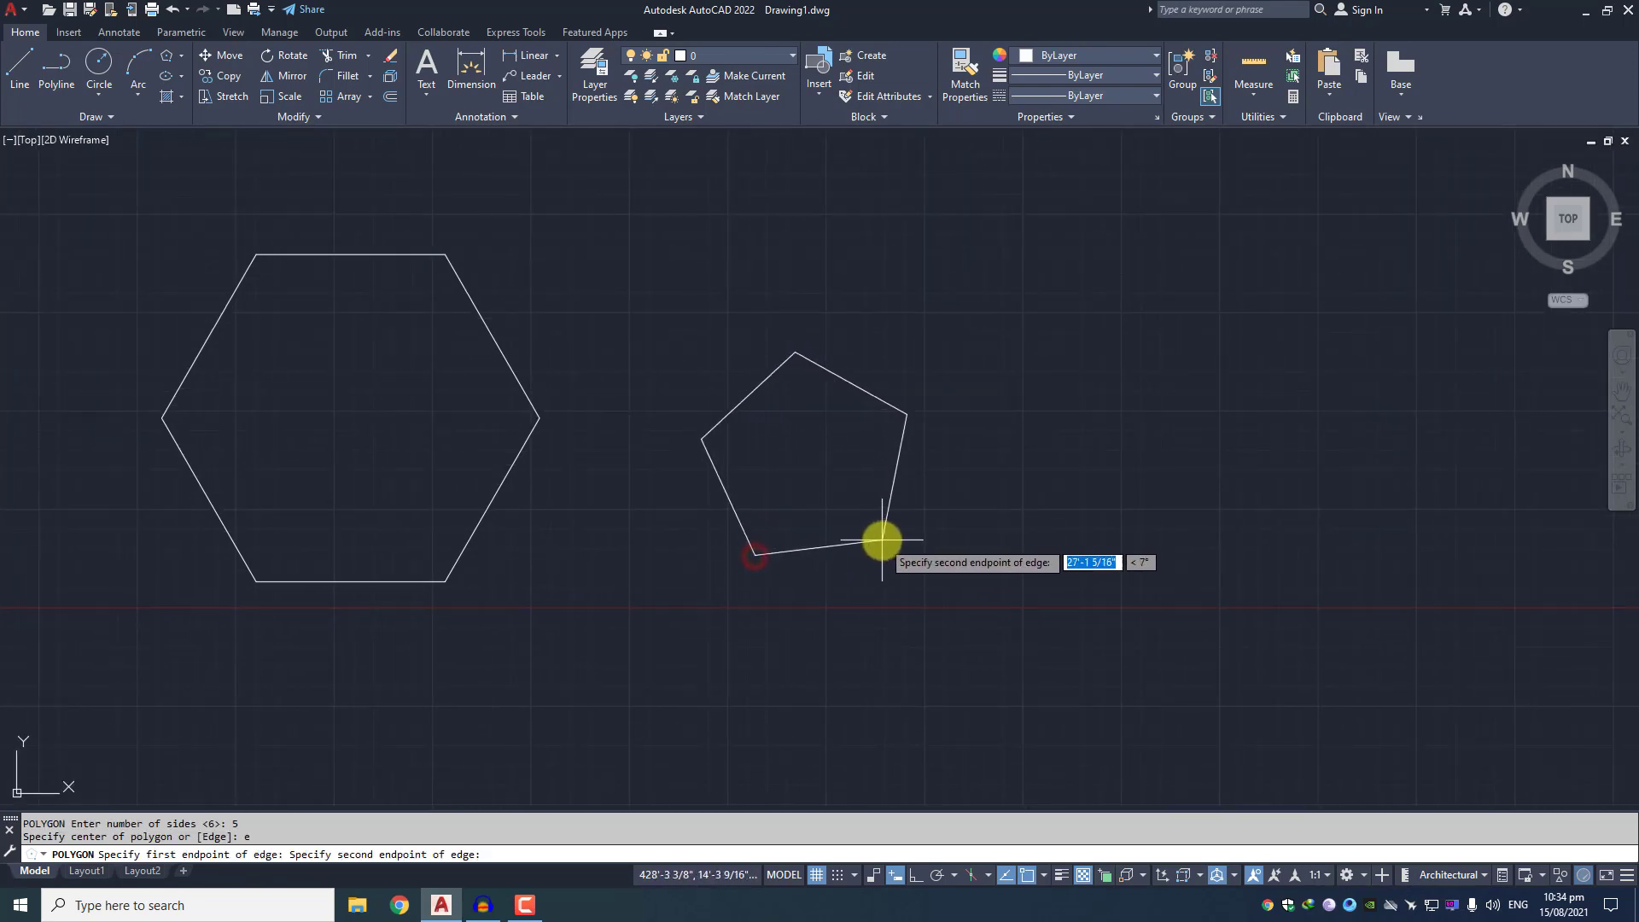
type("30")
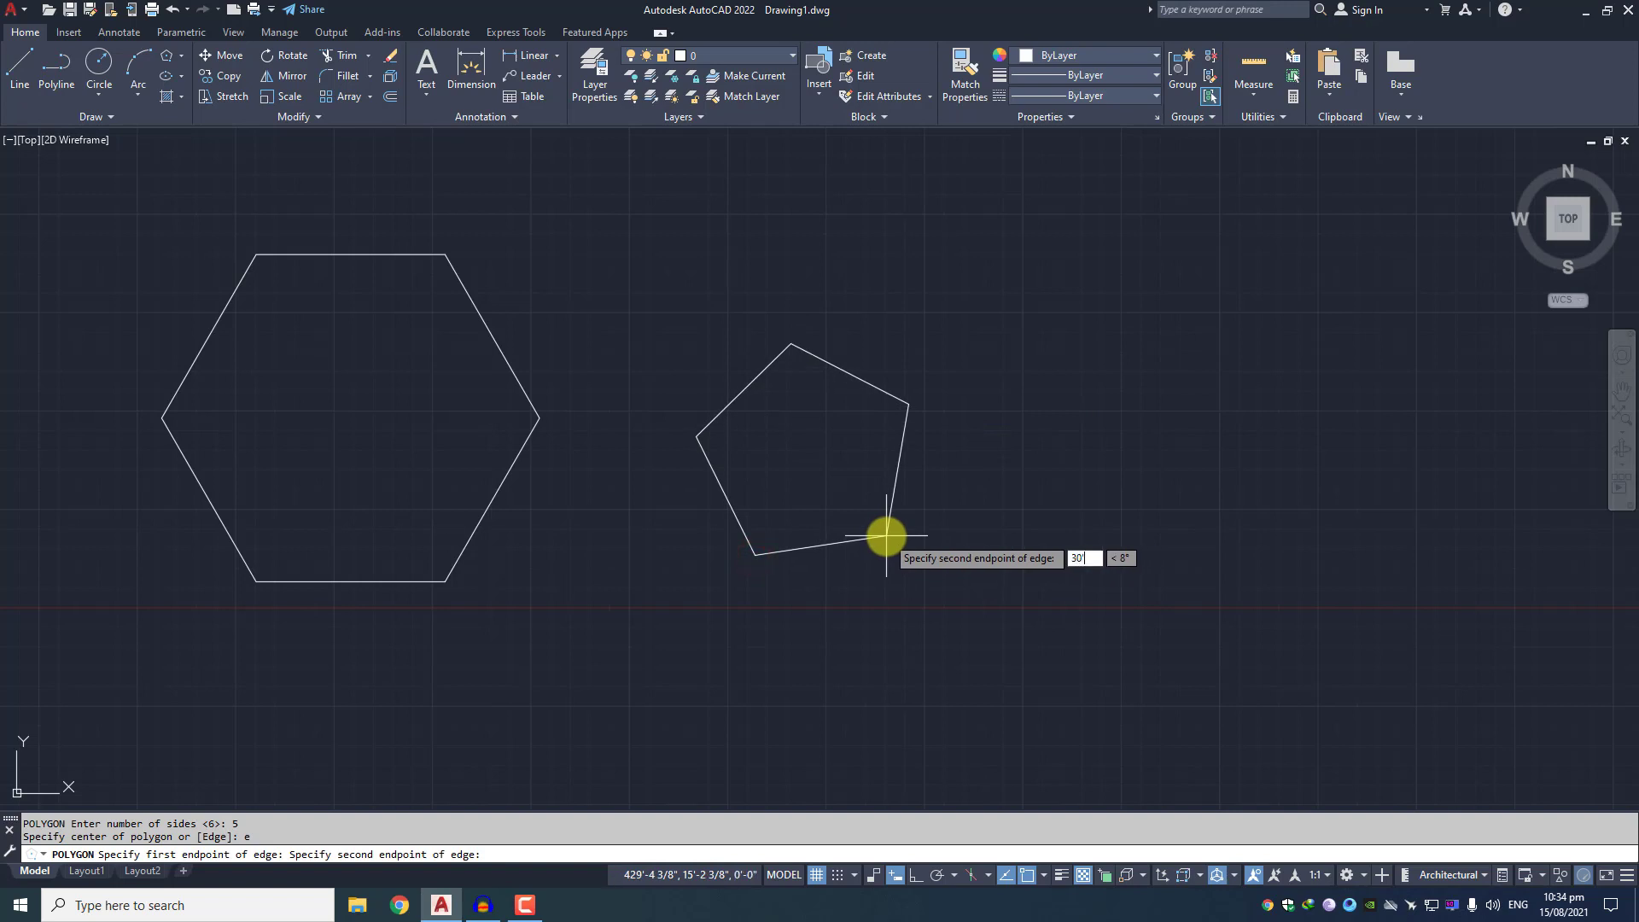
type("'")
key("Return")
Check the edge lengths of the tilted pentagon, compare it with the other polygons, and clear the selection
scroll(885, 537, "up", 2)
left_click(942, 618)
left_click(824, 446)
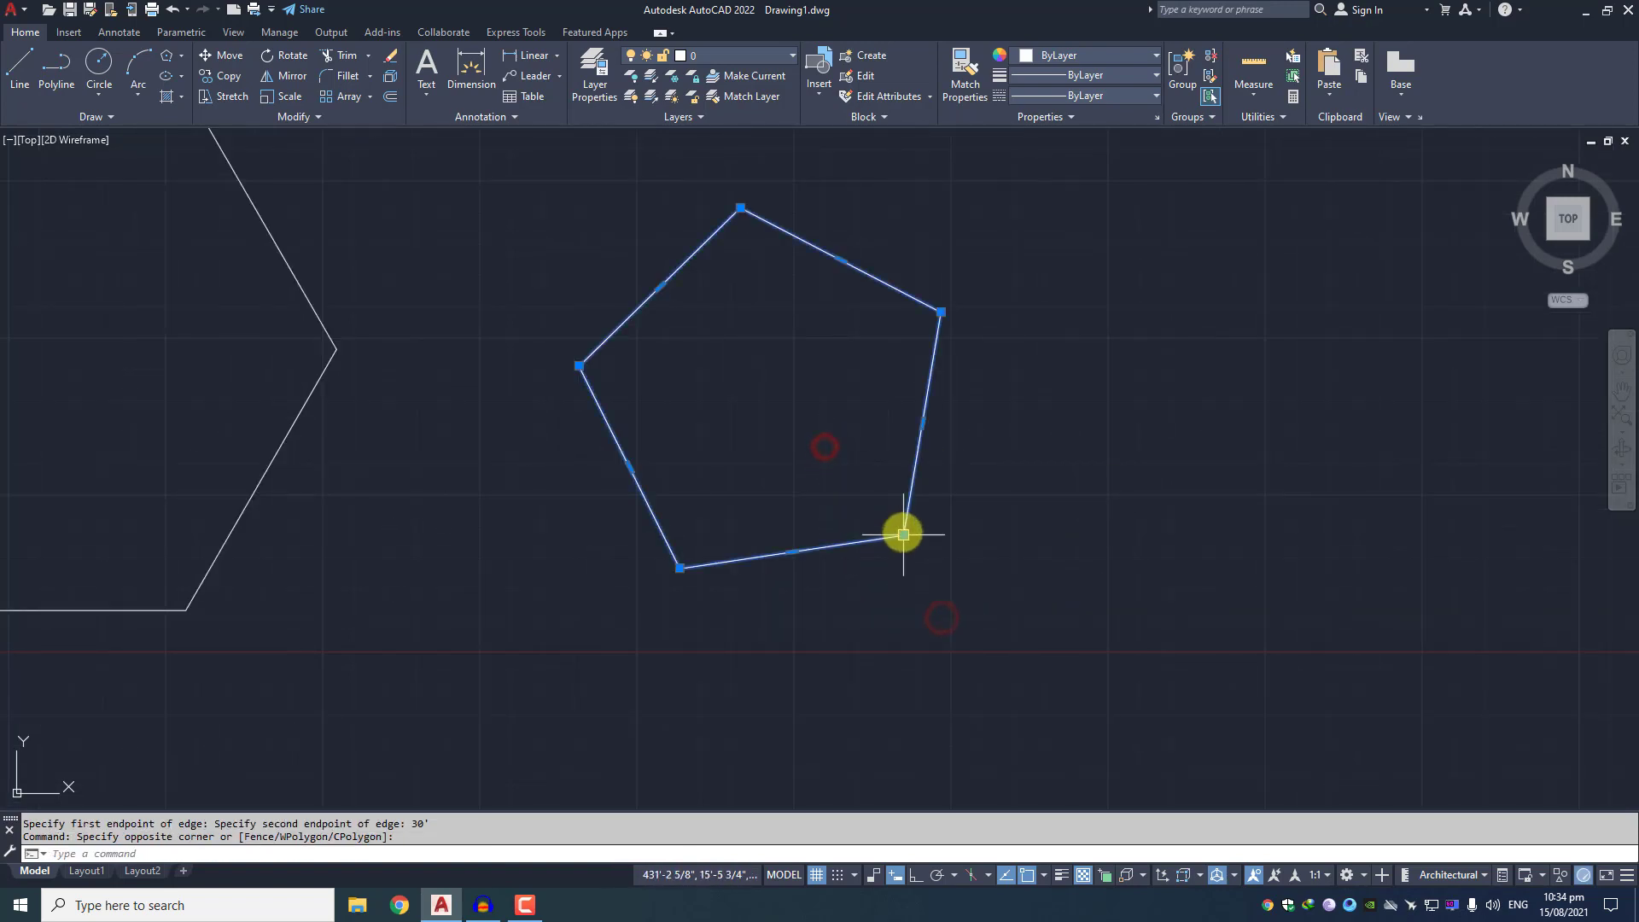
mouse_move(903, 534)
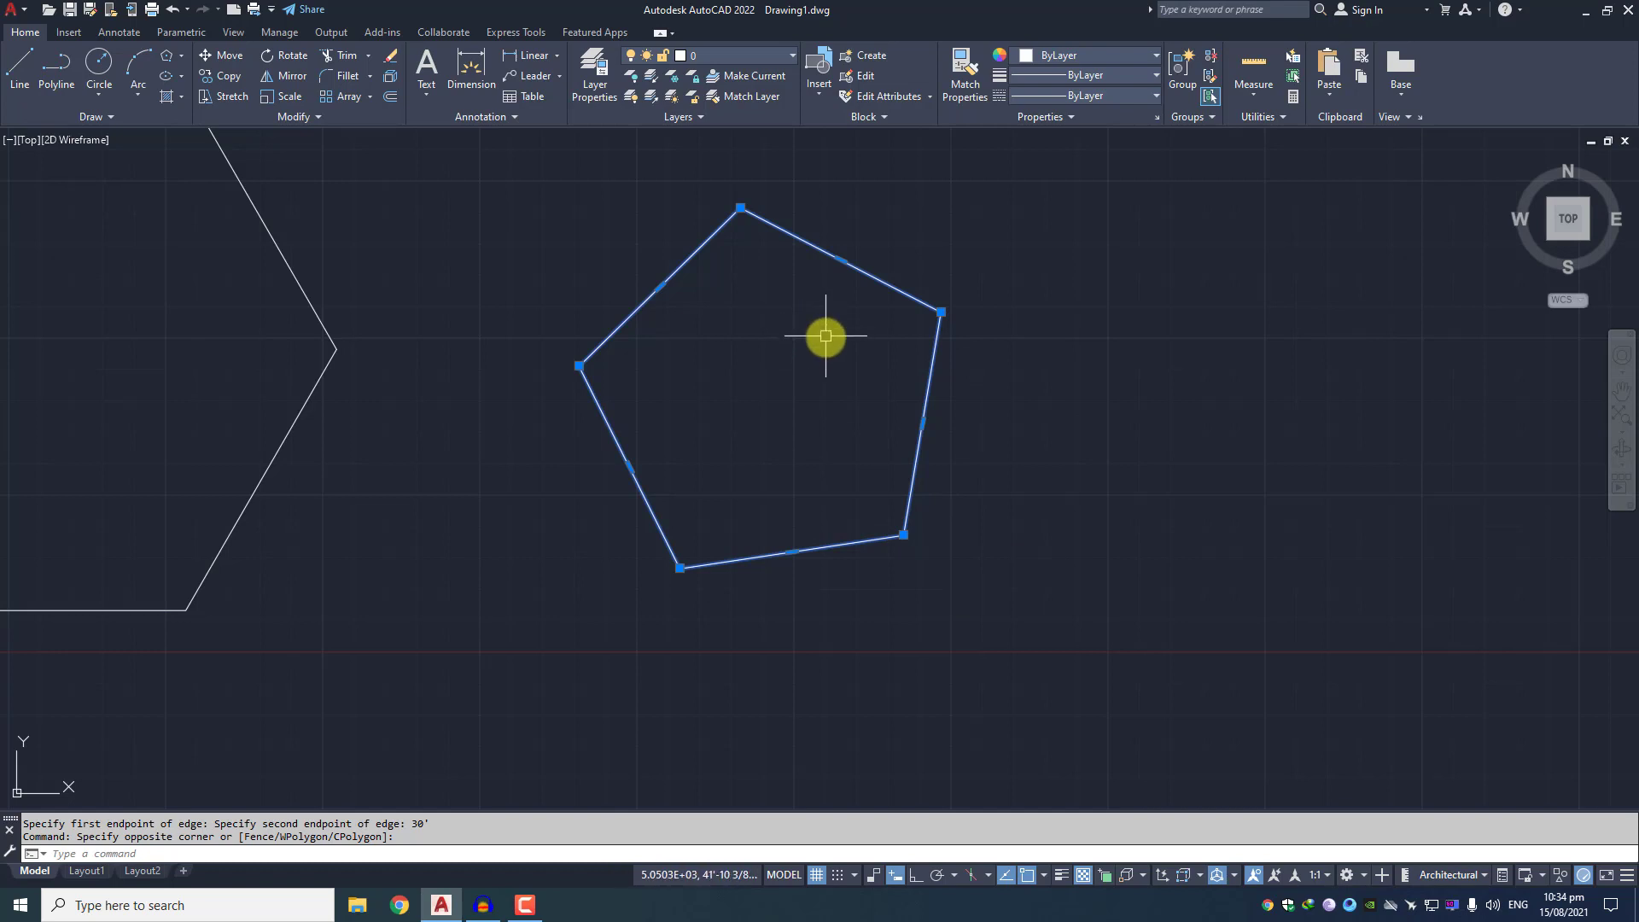
scroll(826, 336, "down", 4)
middle_click_drag(779, 315, 917, 521)
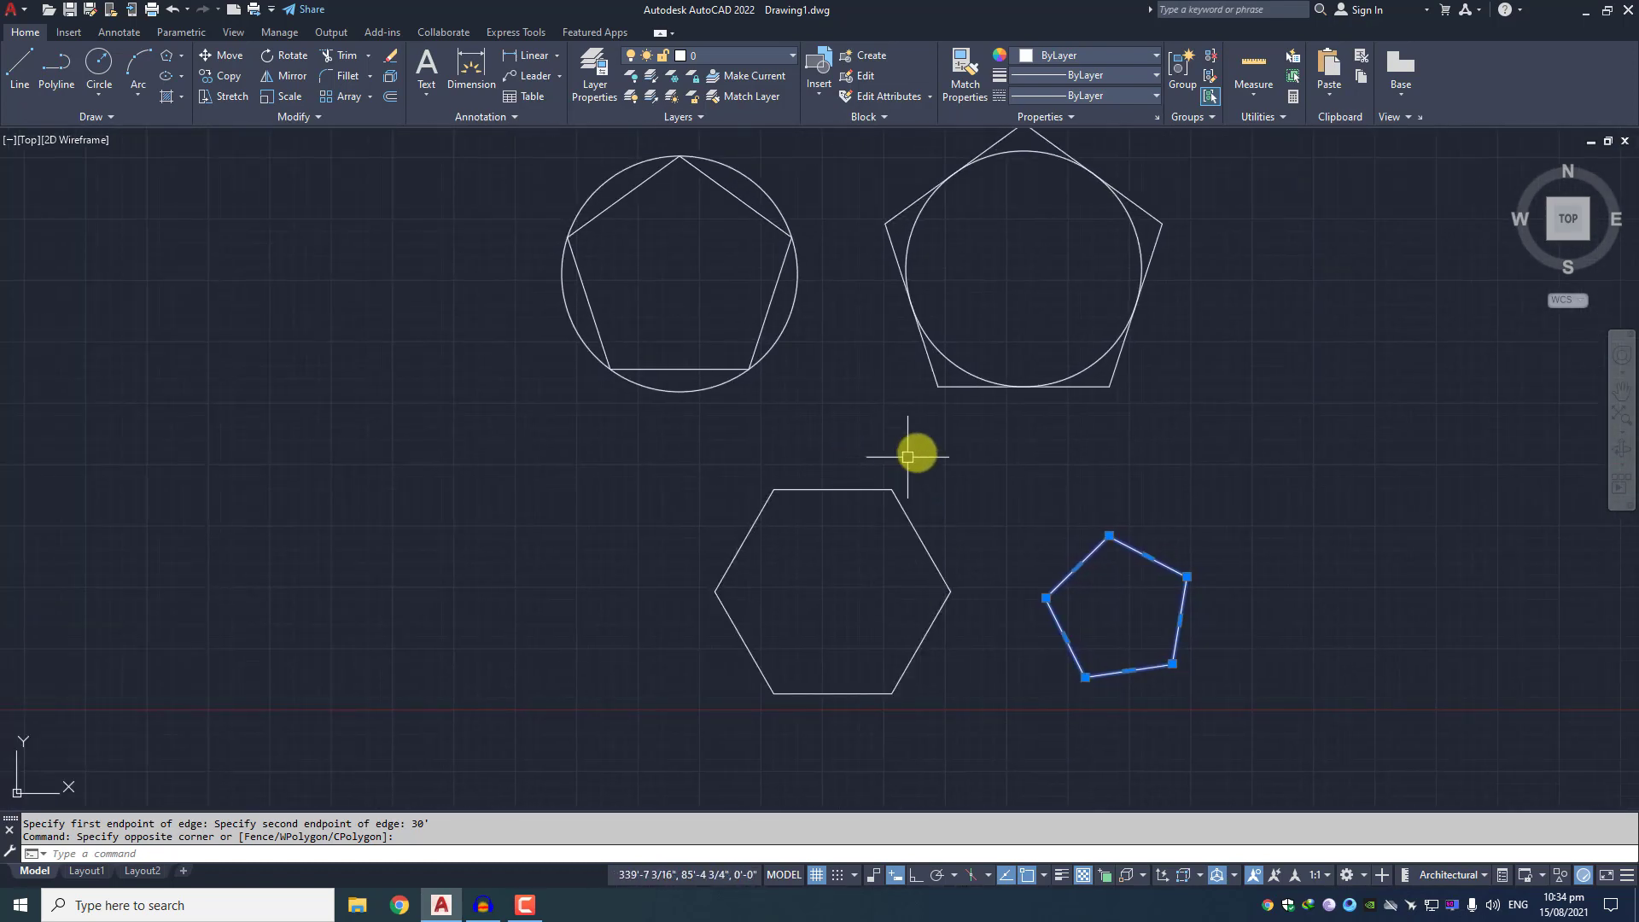
middle_click_drag(907, 457, 611, 464)
middle_click_drag(717, 479, 625, 504)
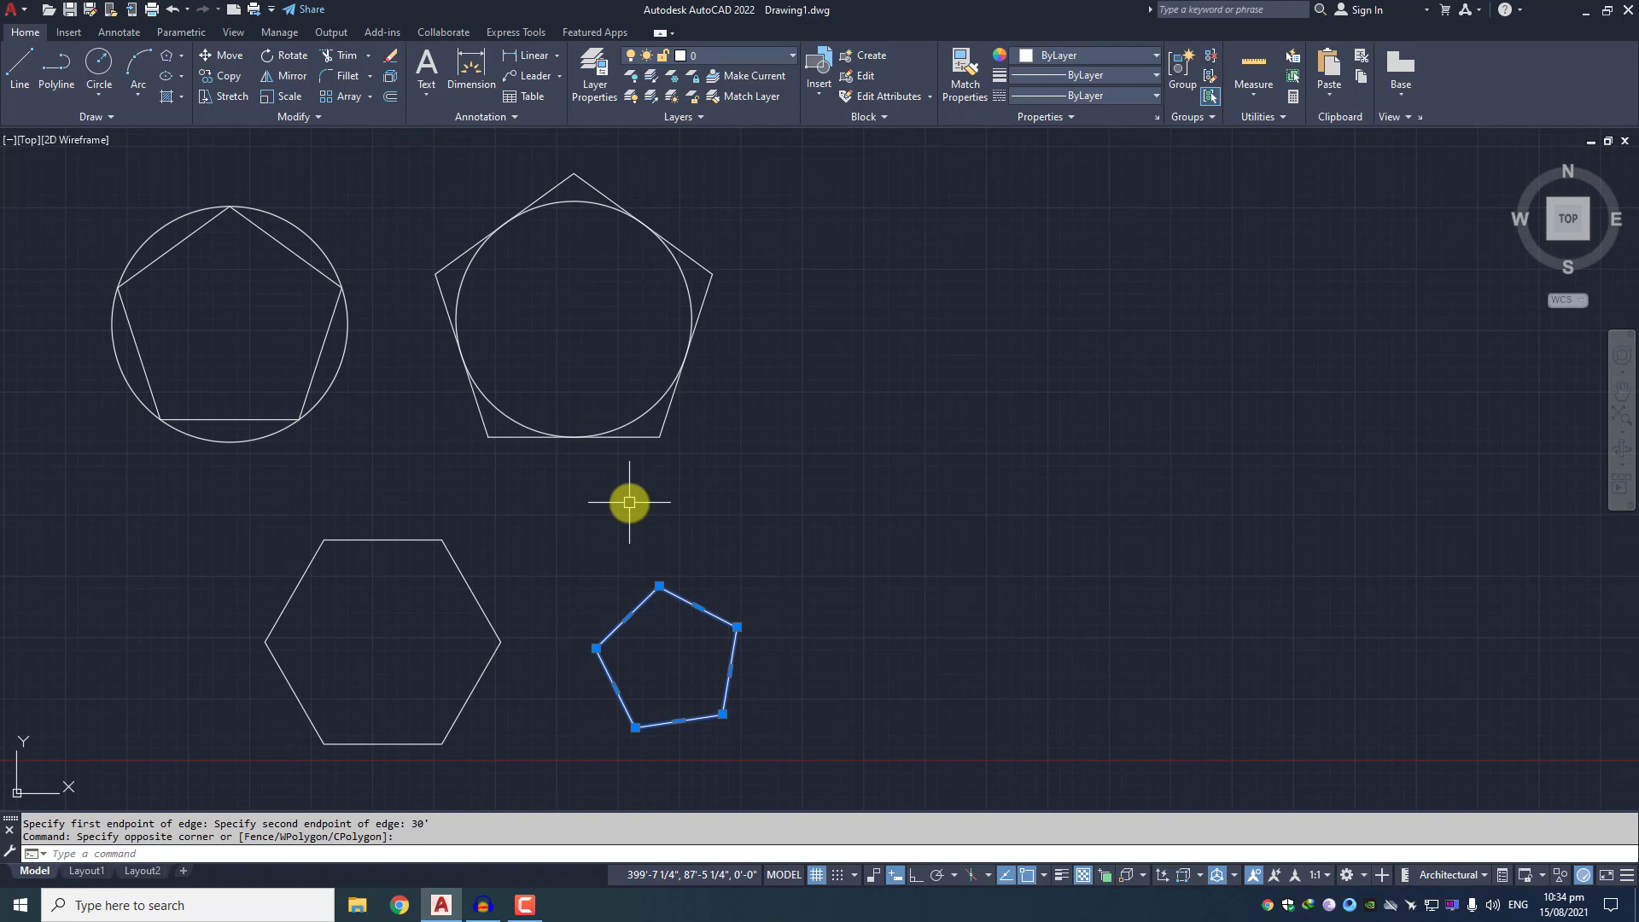
key("Escape")
Draw a tilted five-sided polygon circumscribed about a circle, with a freely picked radius, to the right of the circumscribed pentagon
type("po")
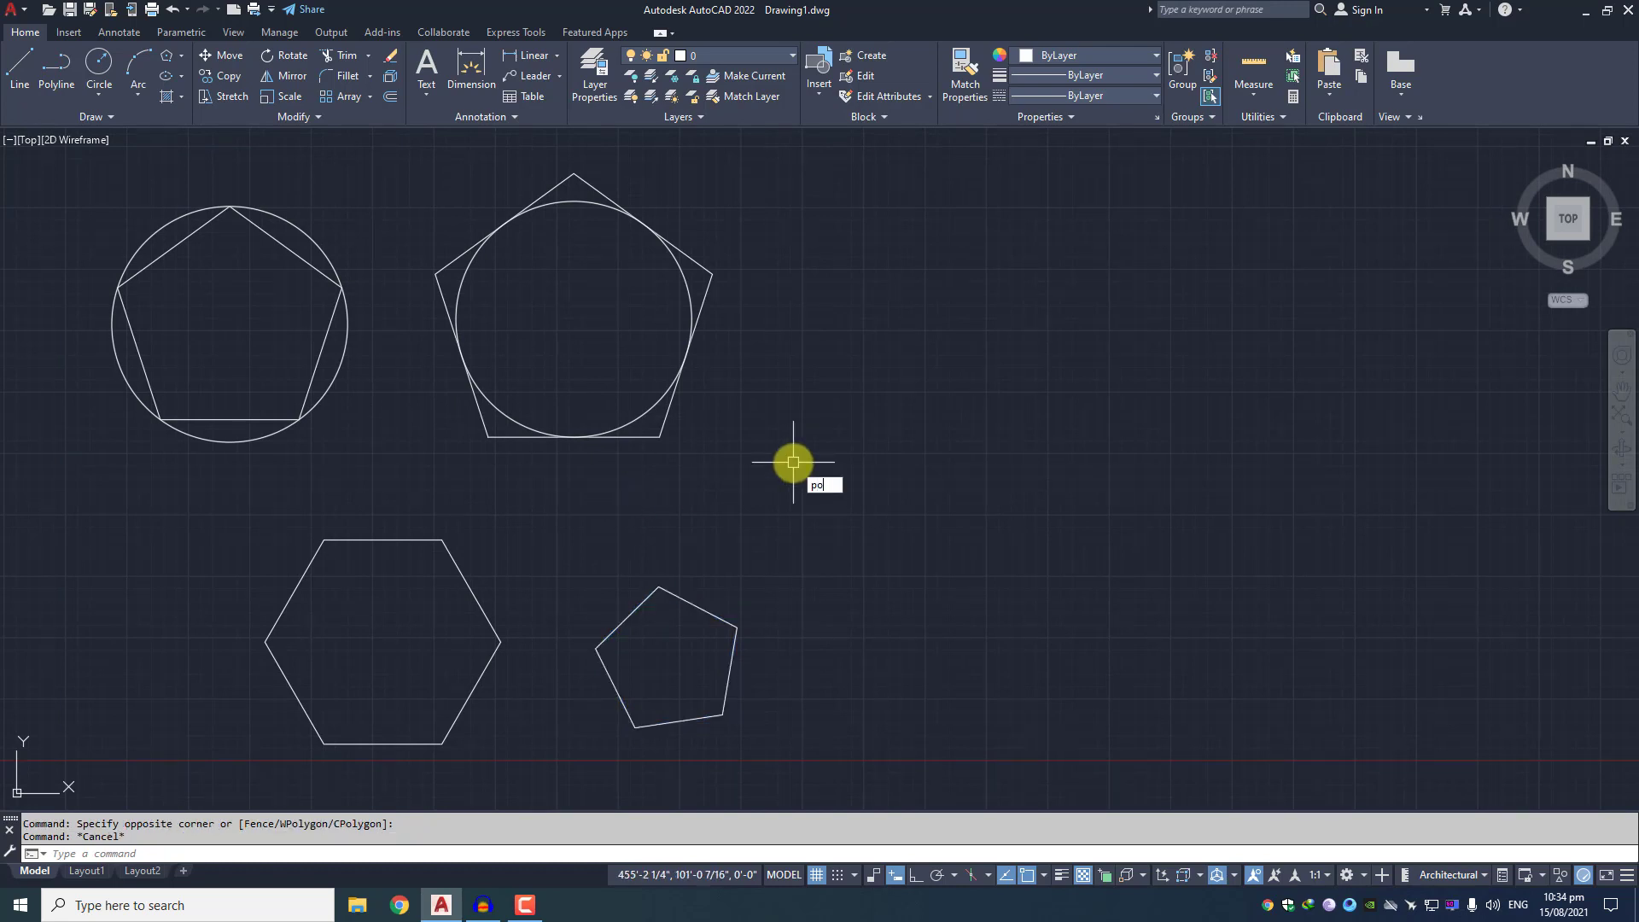
type("l")
key("Return")
middle_click_drag(827, 454, 739, 432)
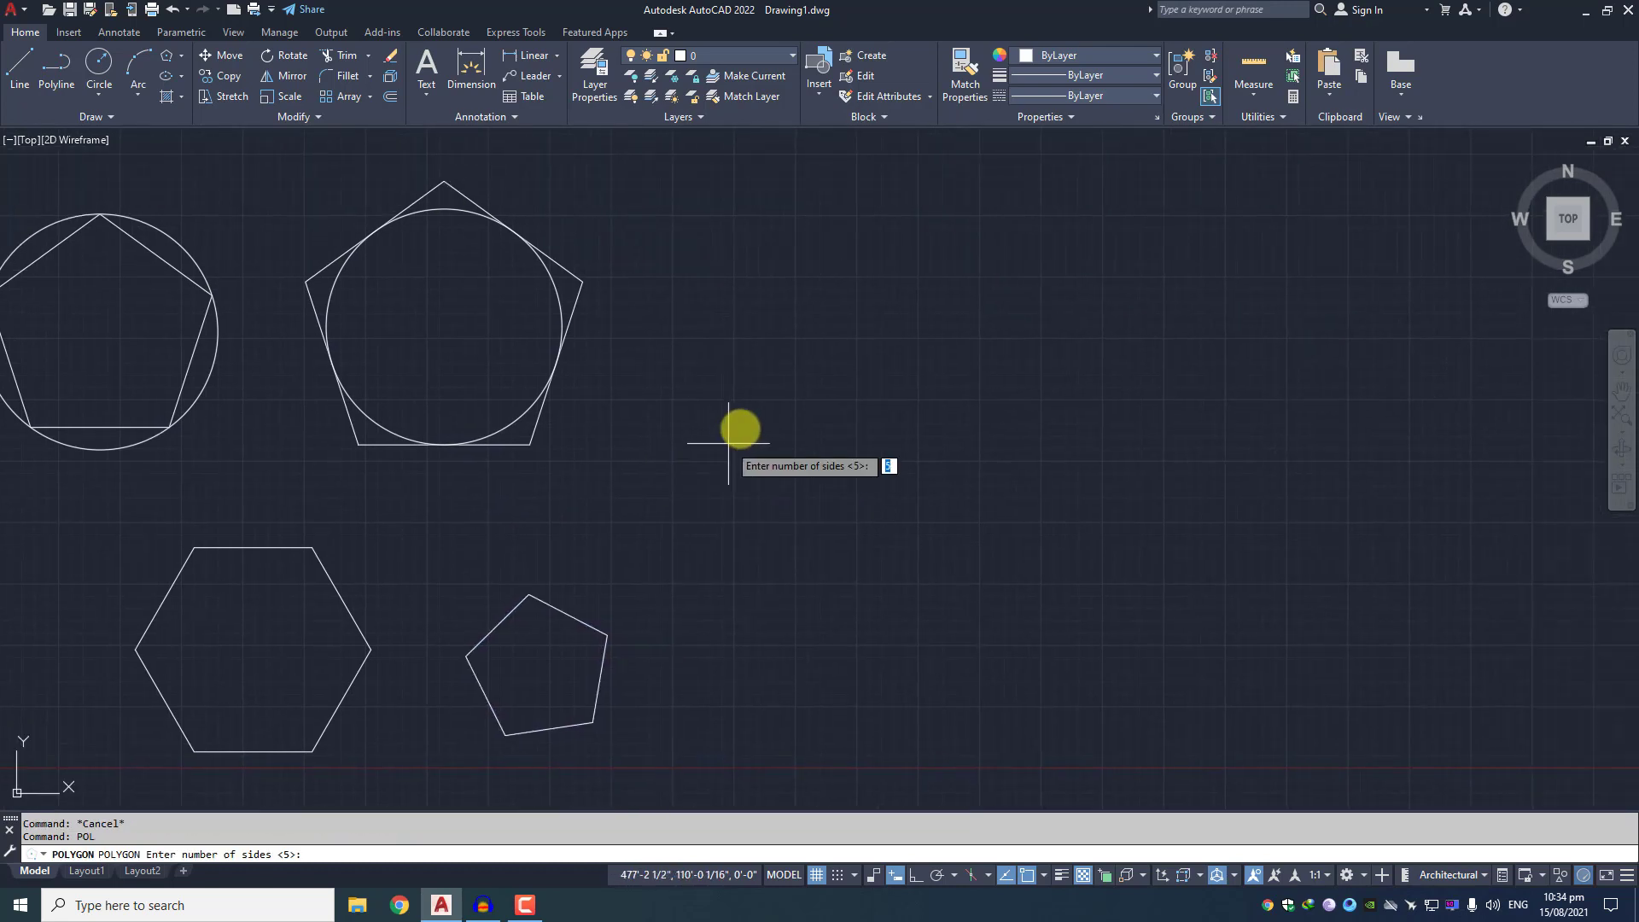
key("Return")
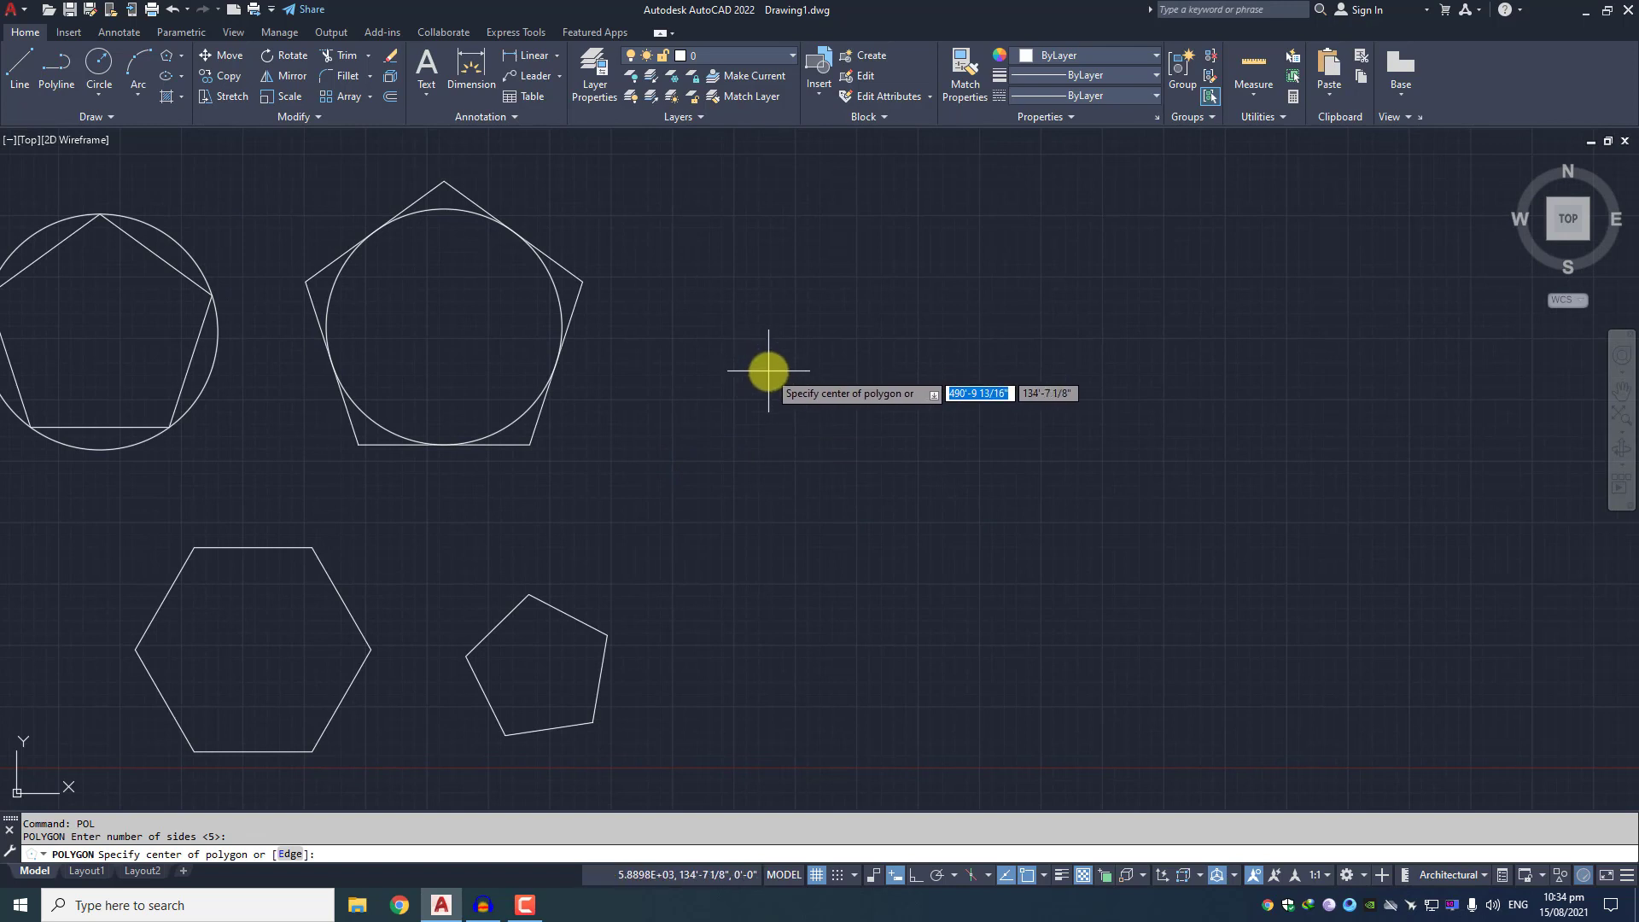
left_click(768, 371)
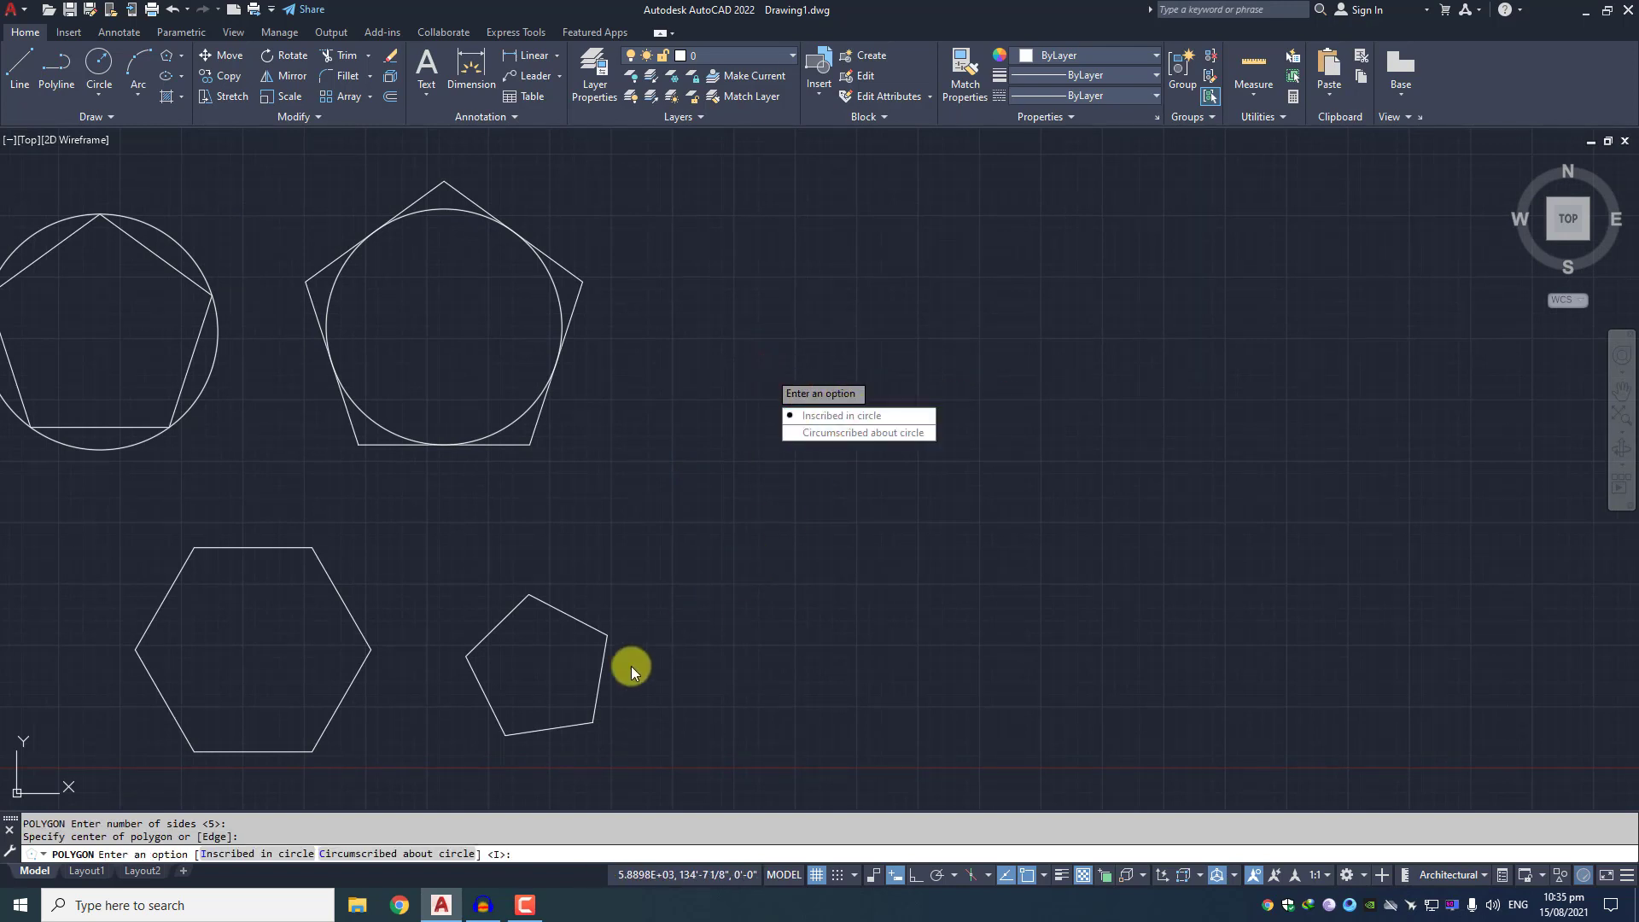
left_click(843, 433)
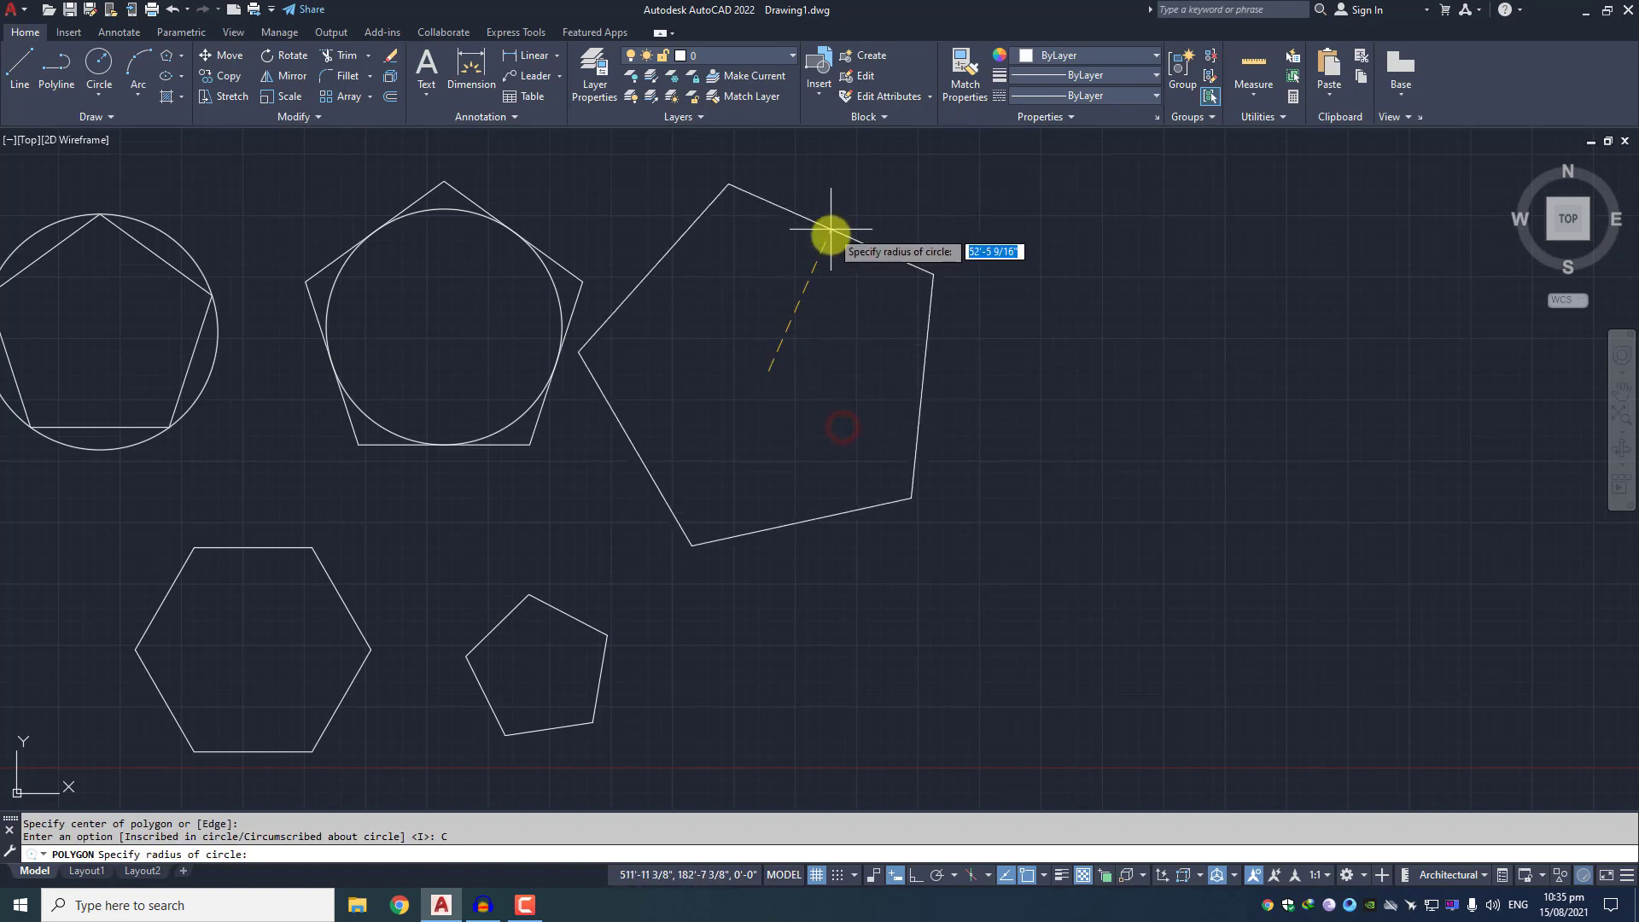
left_click(834, 293)
mouse_move(453, 370)
middle_mouse_down()
mouse_move(681, 396)
mouse_move(757, 355)
middle_mouse_up()
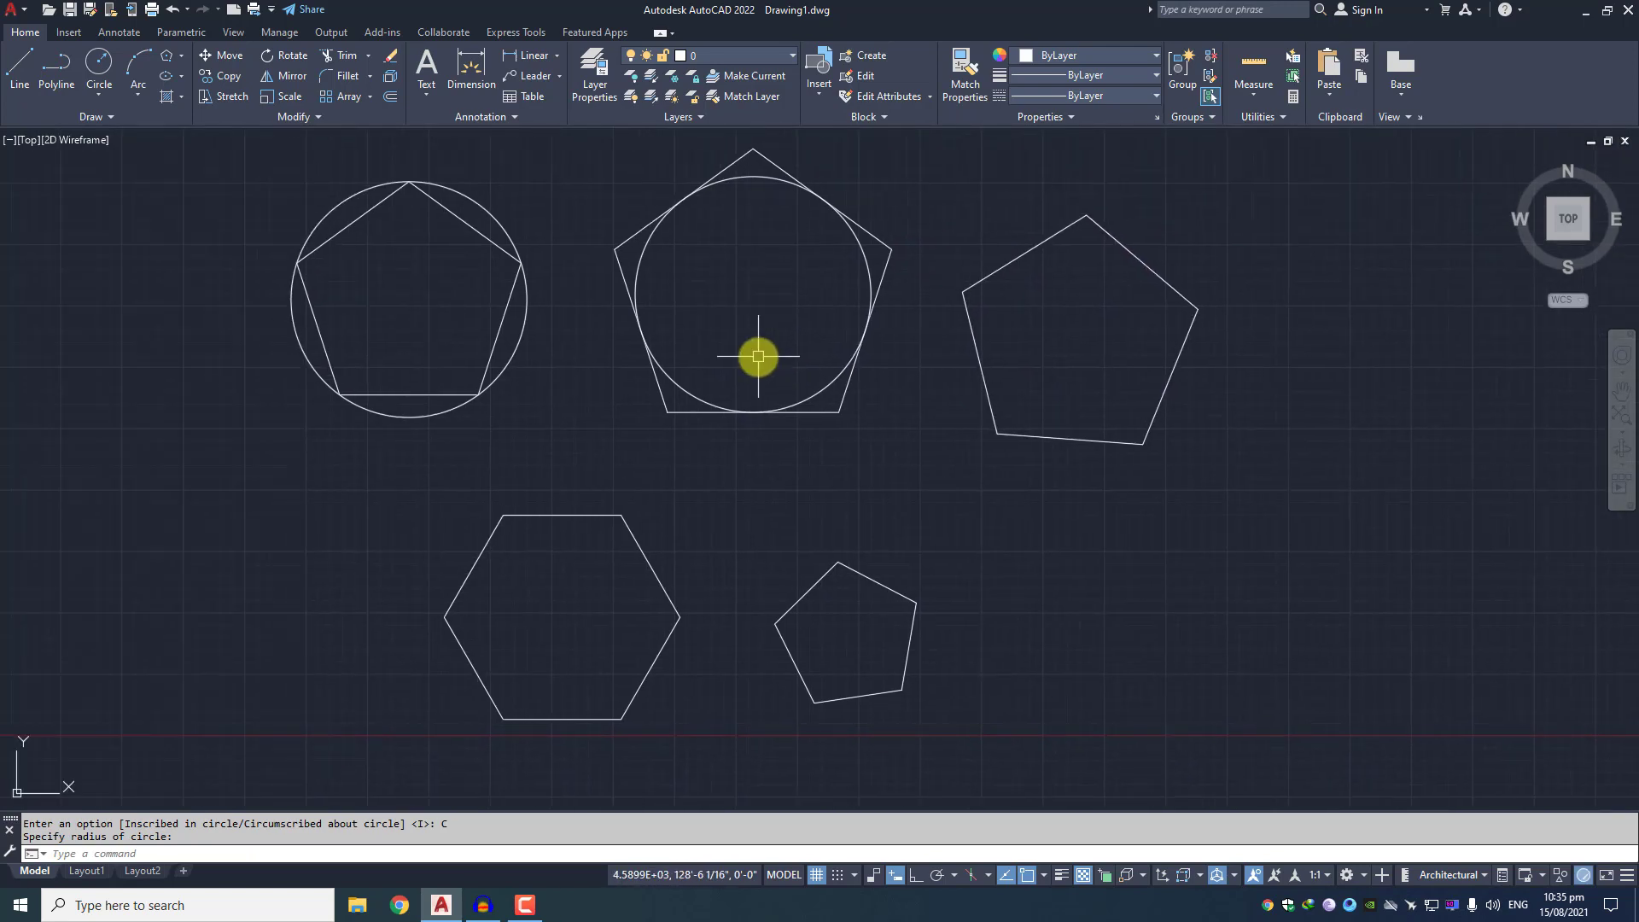